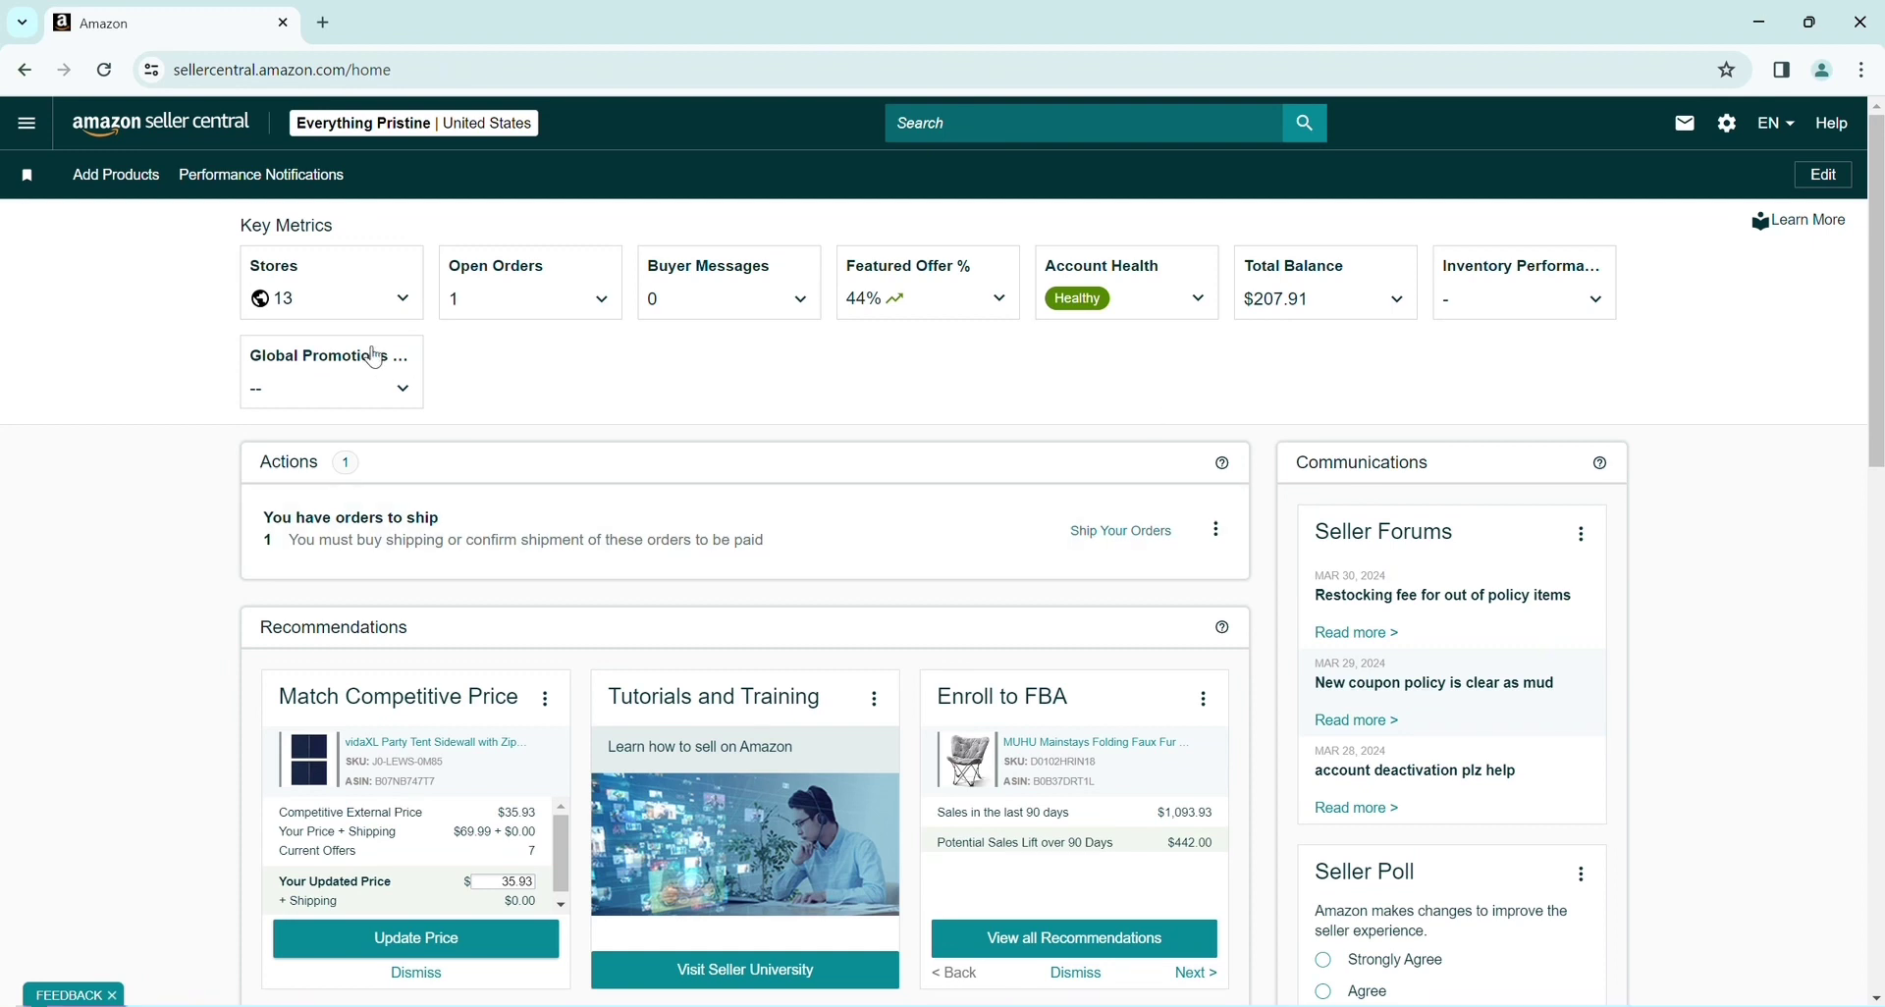
- Open the advertising Campaign Manager and start creating a new campaign
{"action": "left_click", "coordinate": [29, 128]}
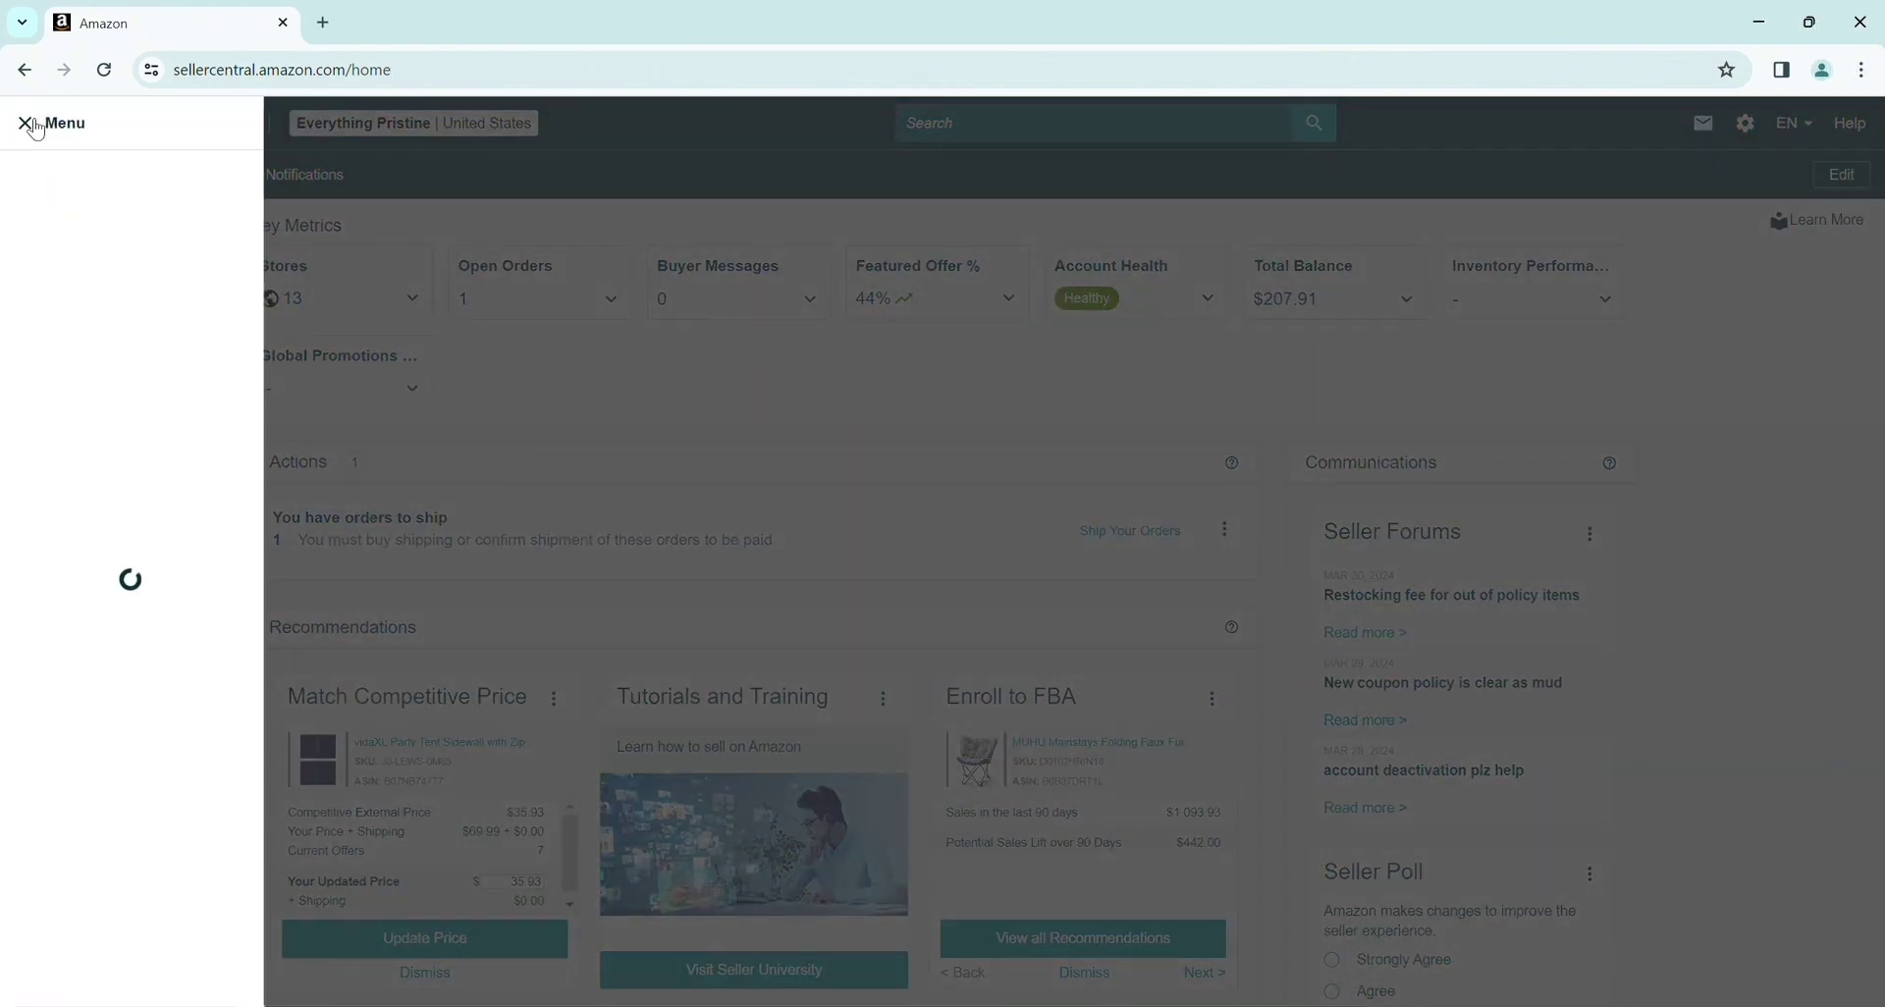
{"action": "mouse_move", "coordinate": [138, 461]}
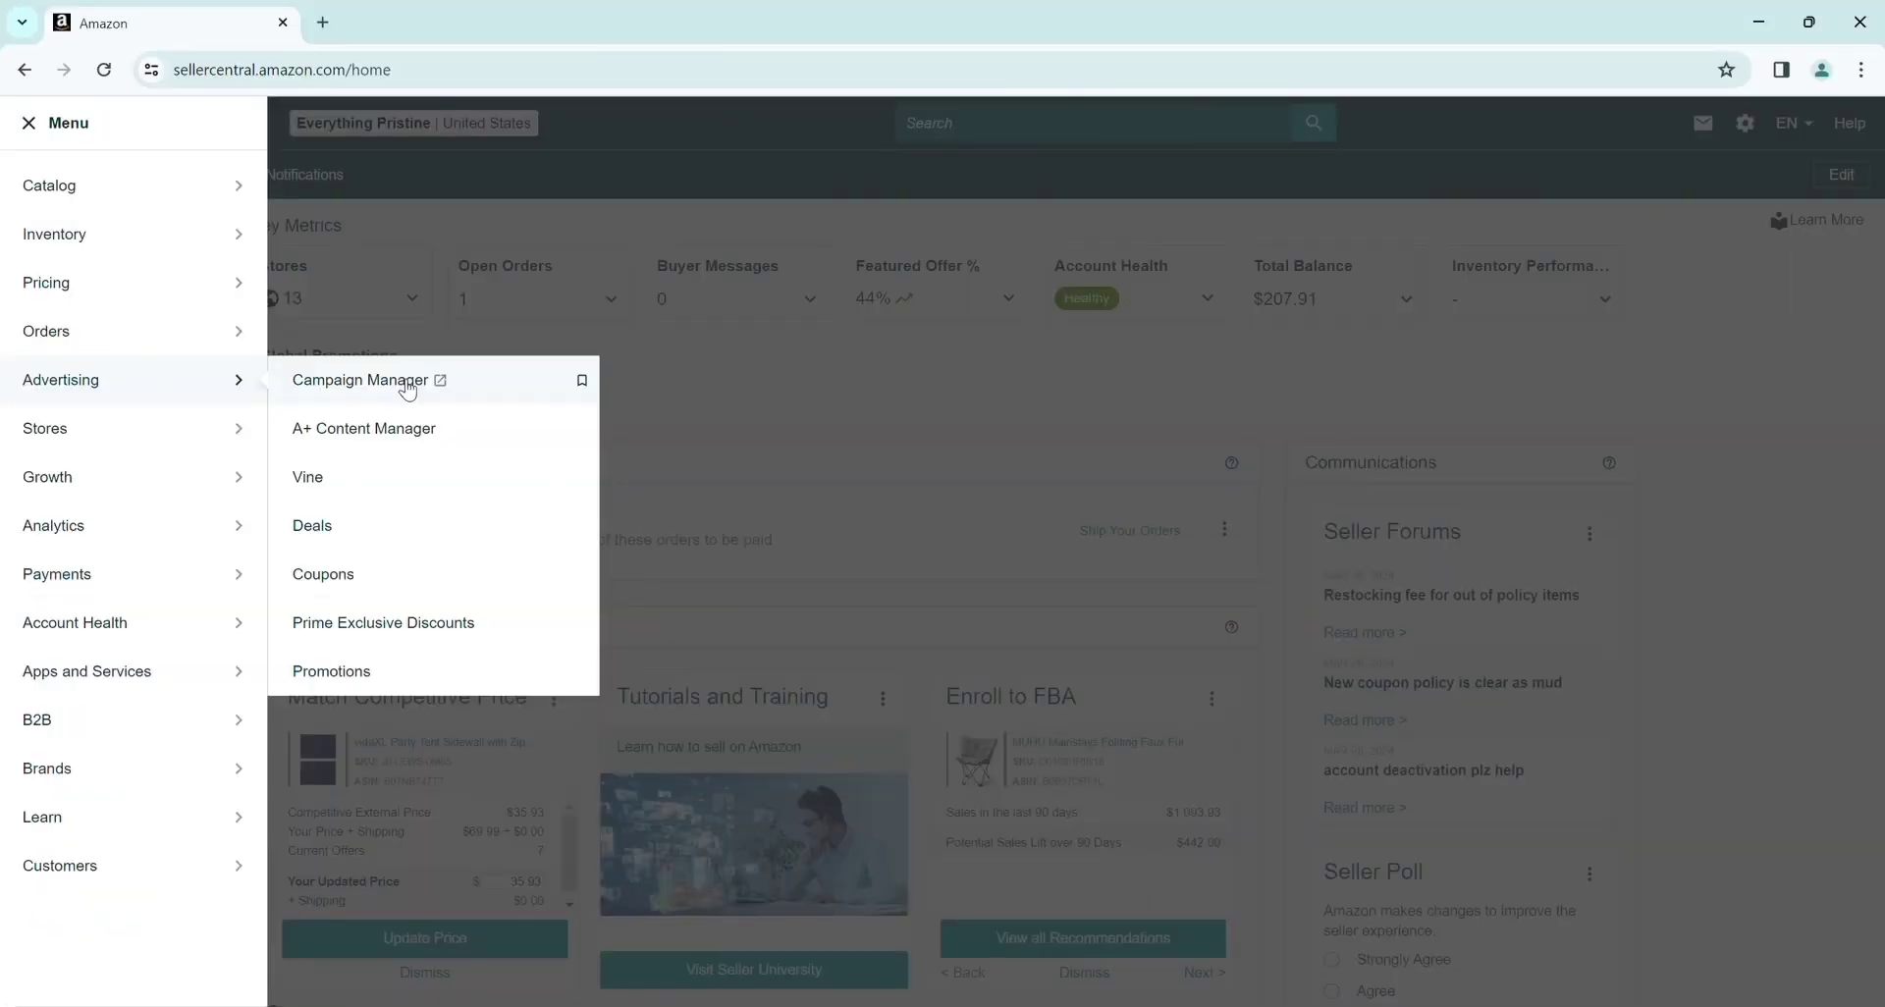
{"action": "left_click", "coordinate": [408, 388]}
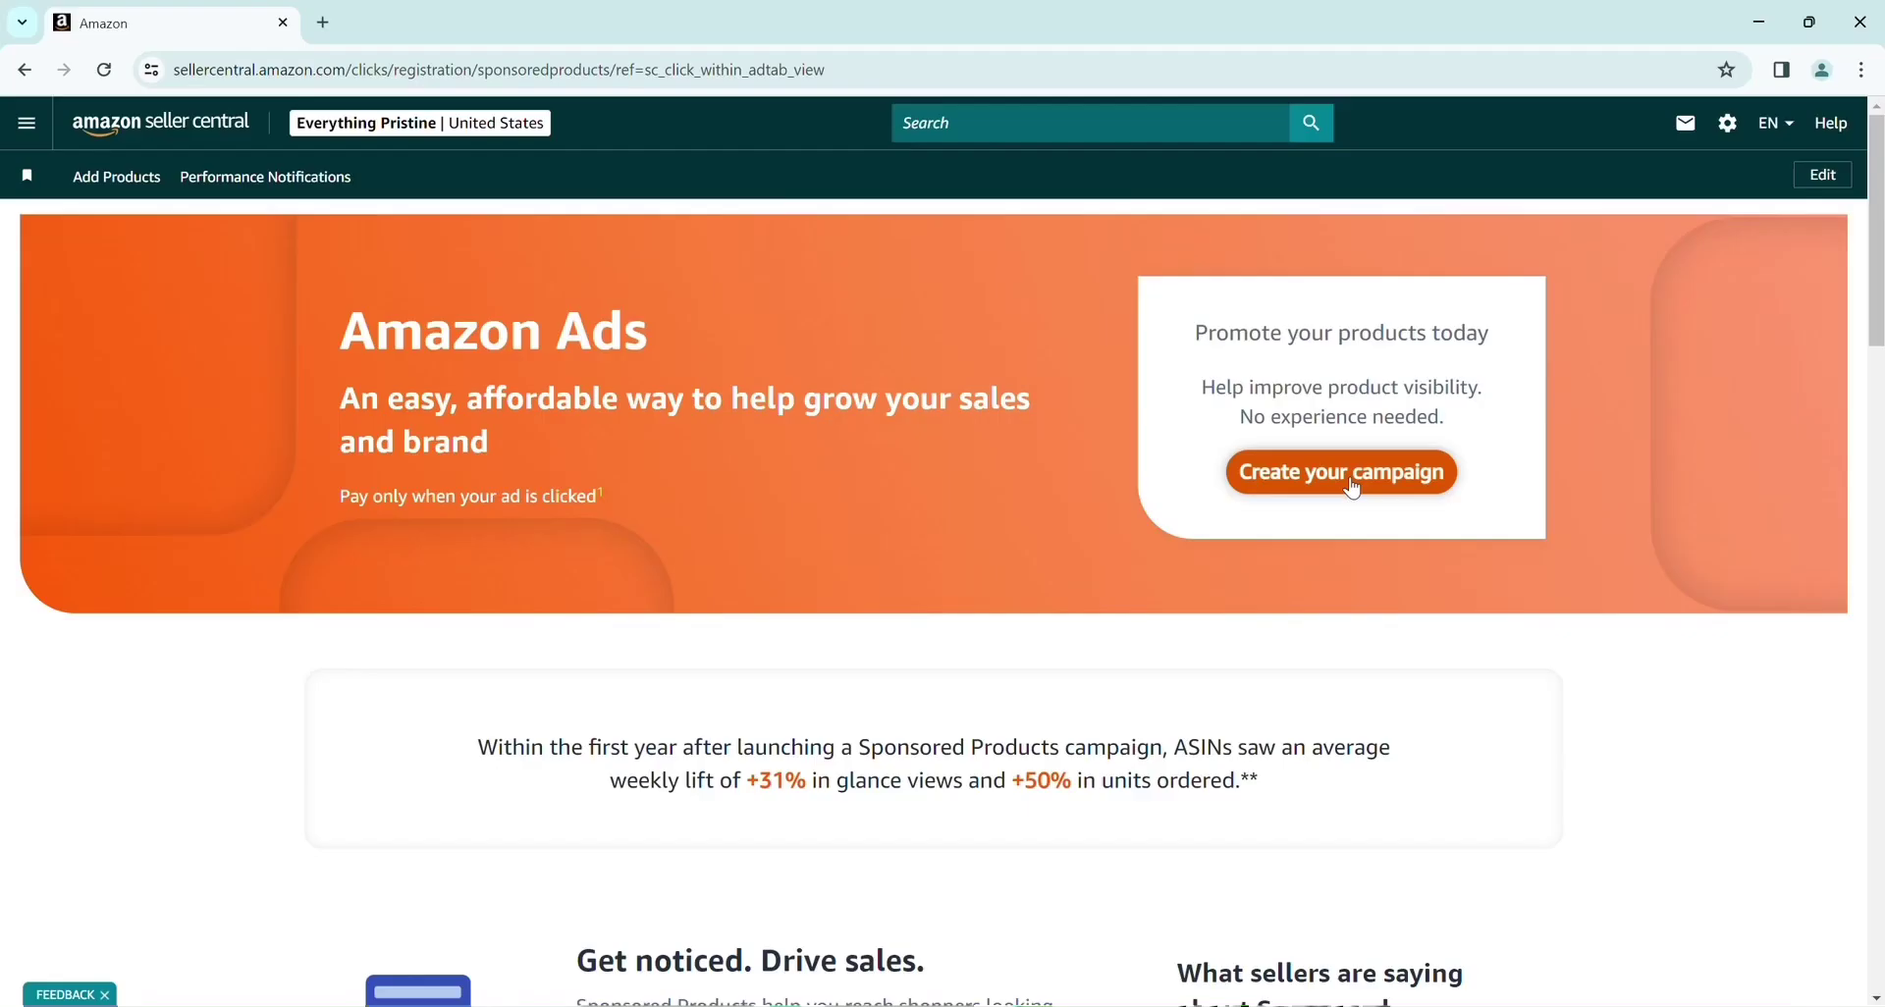
{"action": "left_click", "coordinate": [1358, 575]}
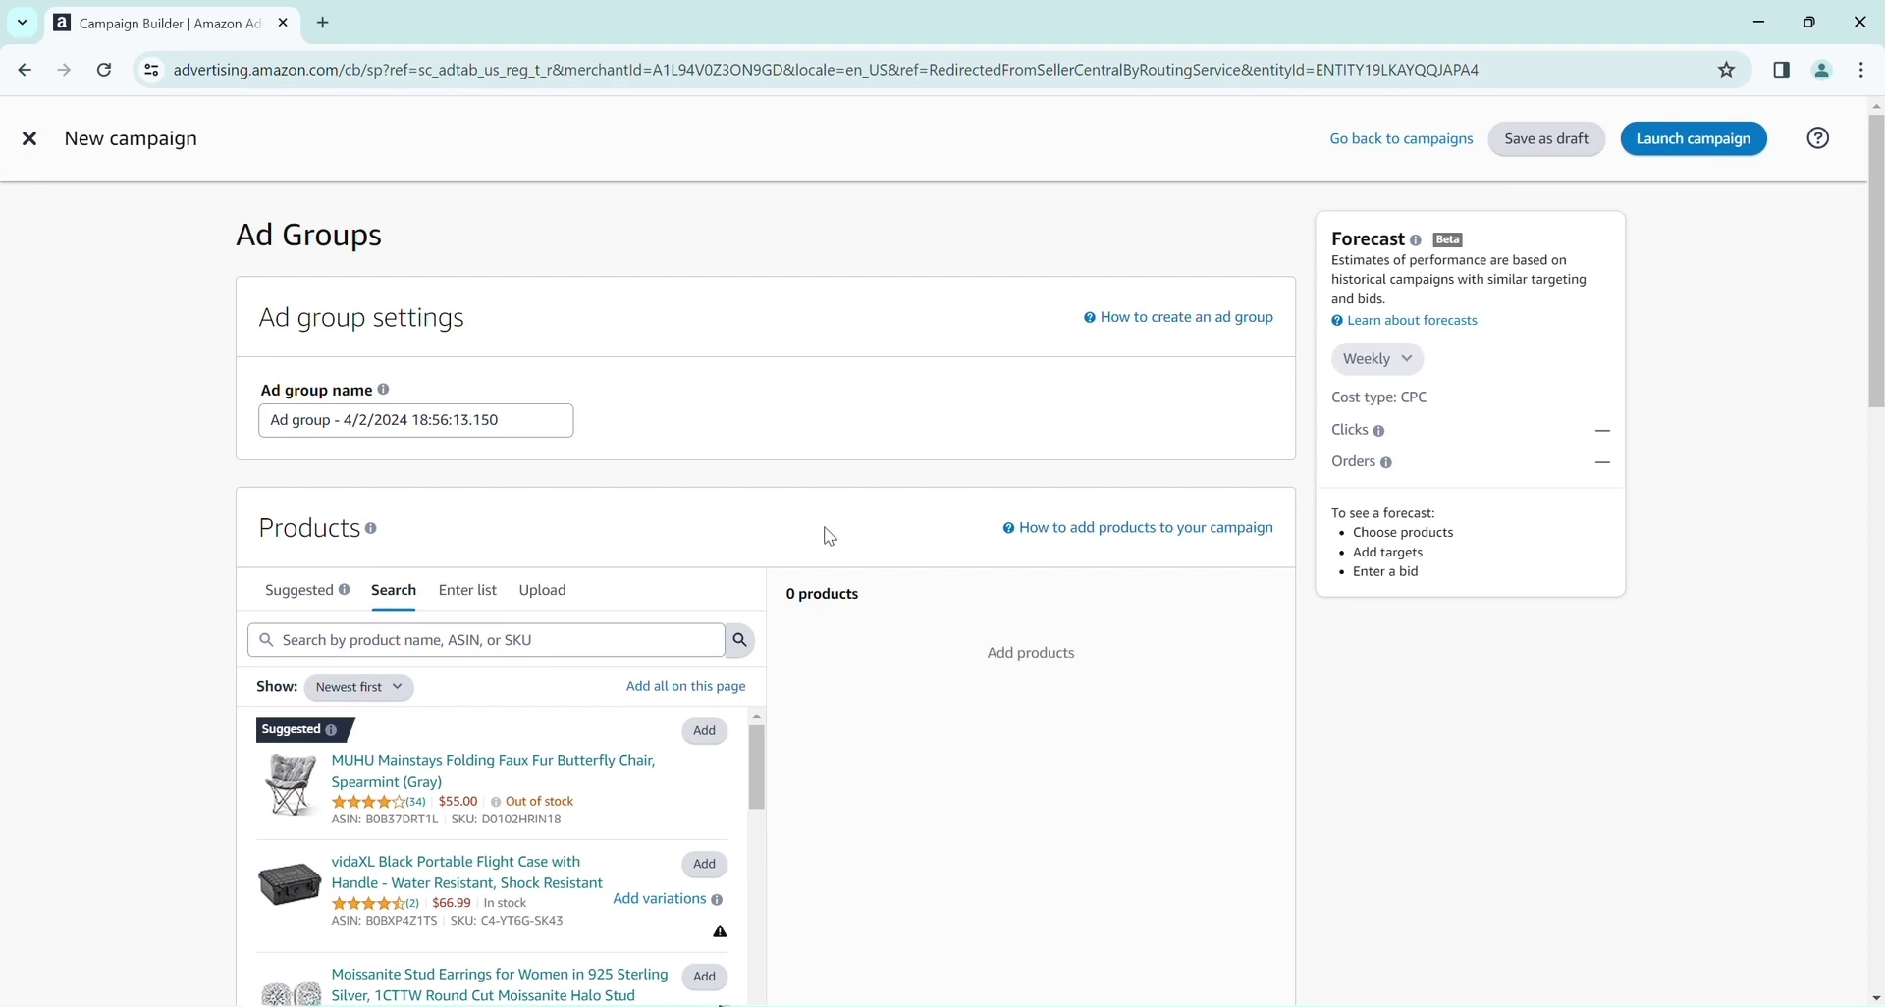
- Open amazon.com in a new browser tab and search the store for "t shirt"
{"action": "left_click", "coordinate": [323, 22]}
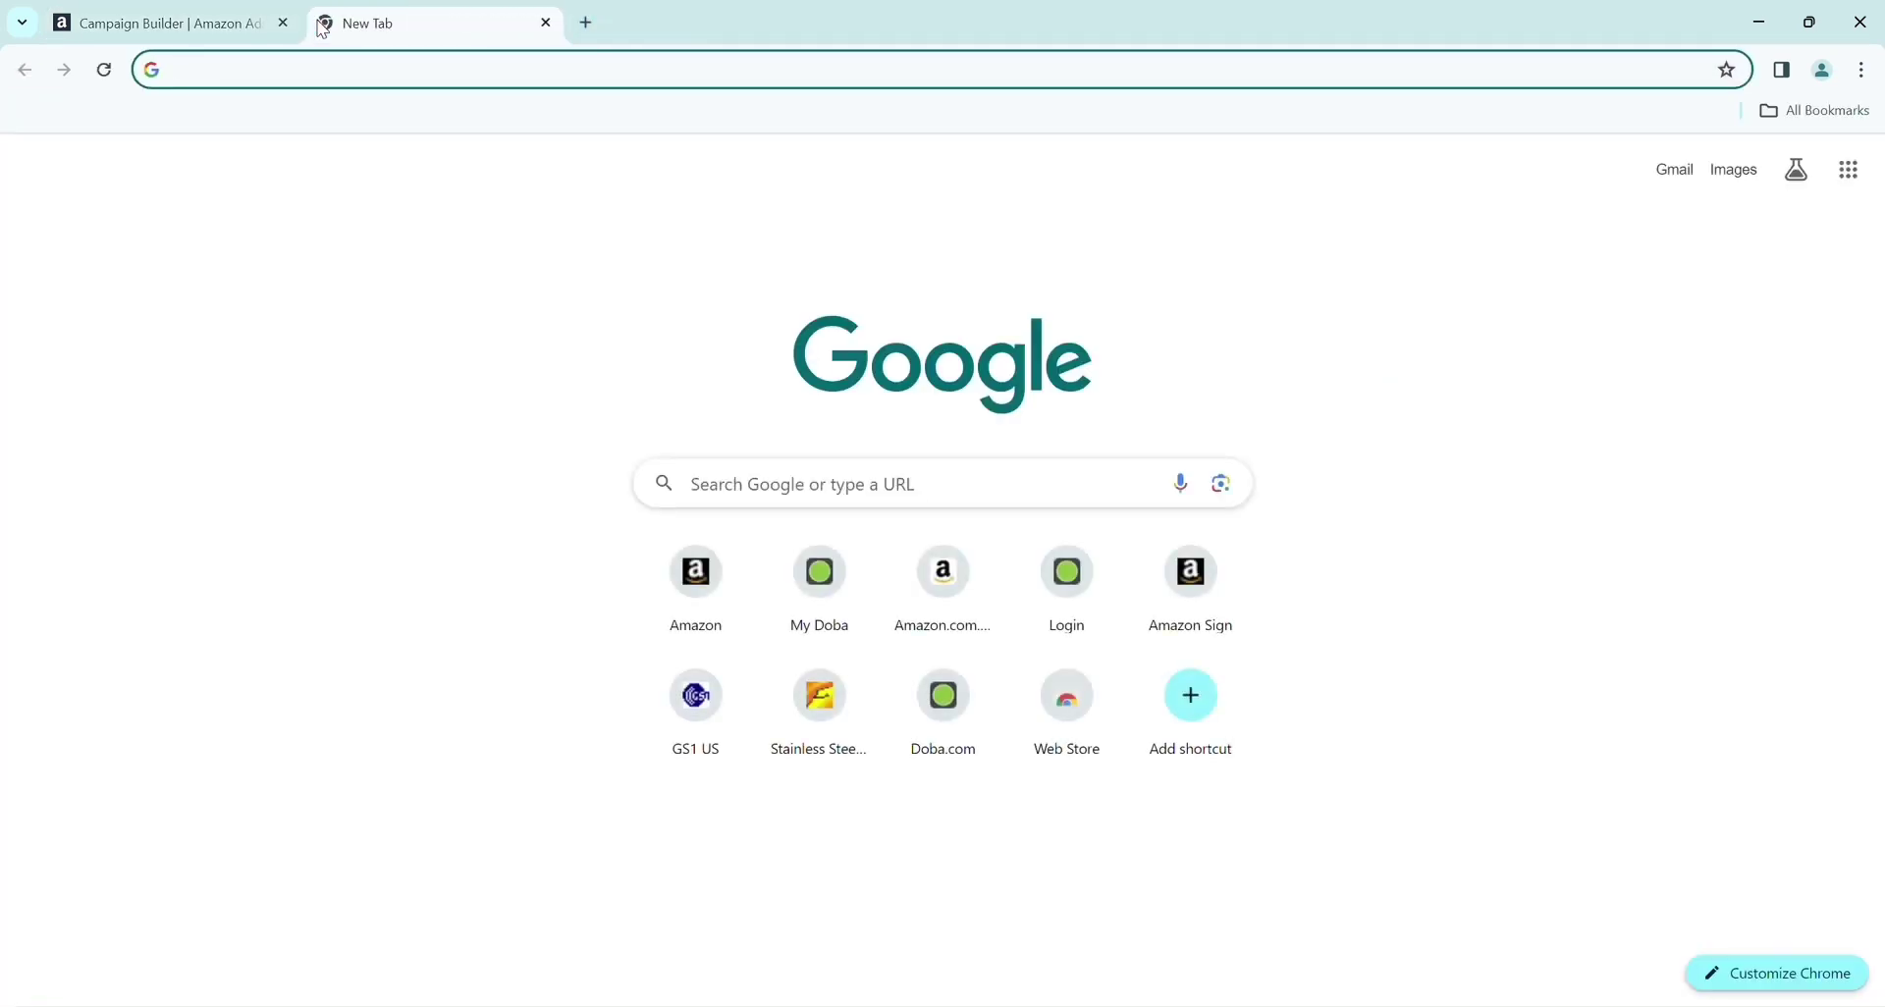
{"action": "type", "text": "amazon.com"}
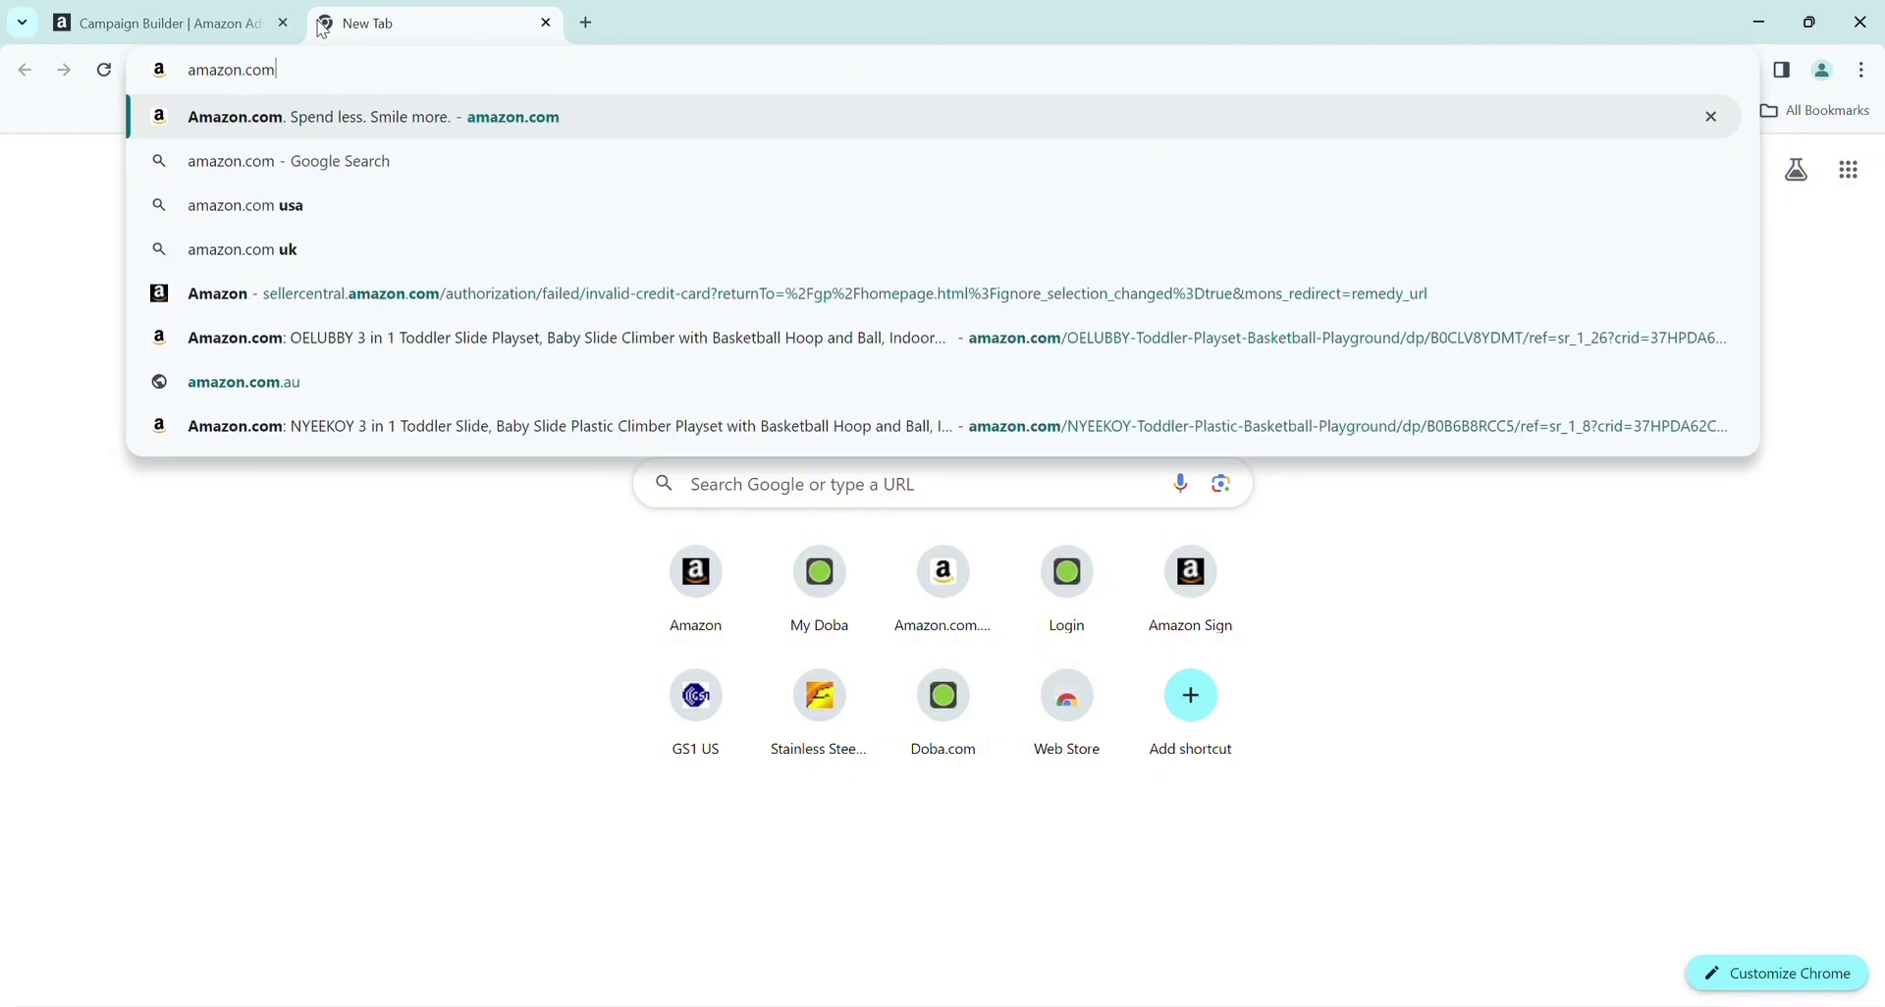
{"action": "key", "text": "Return"}
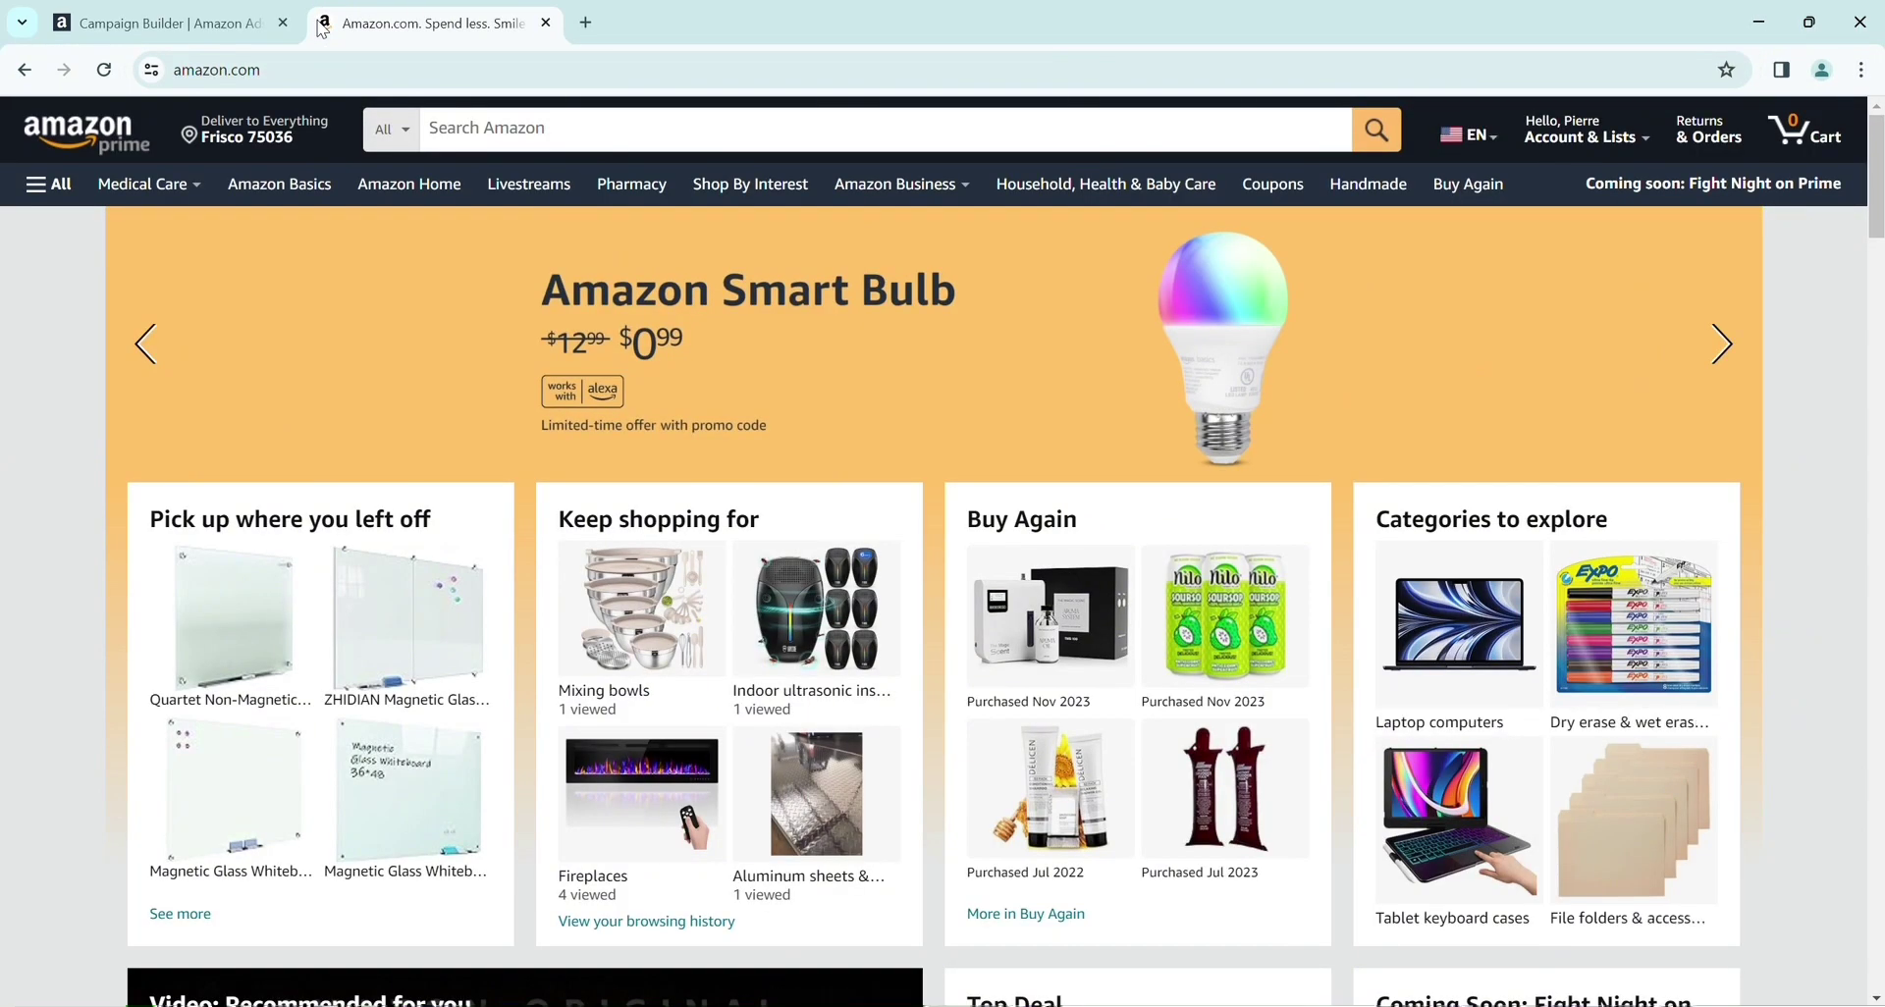
{"action": "left_click", "coordinate": [482, 132]}
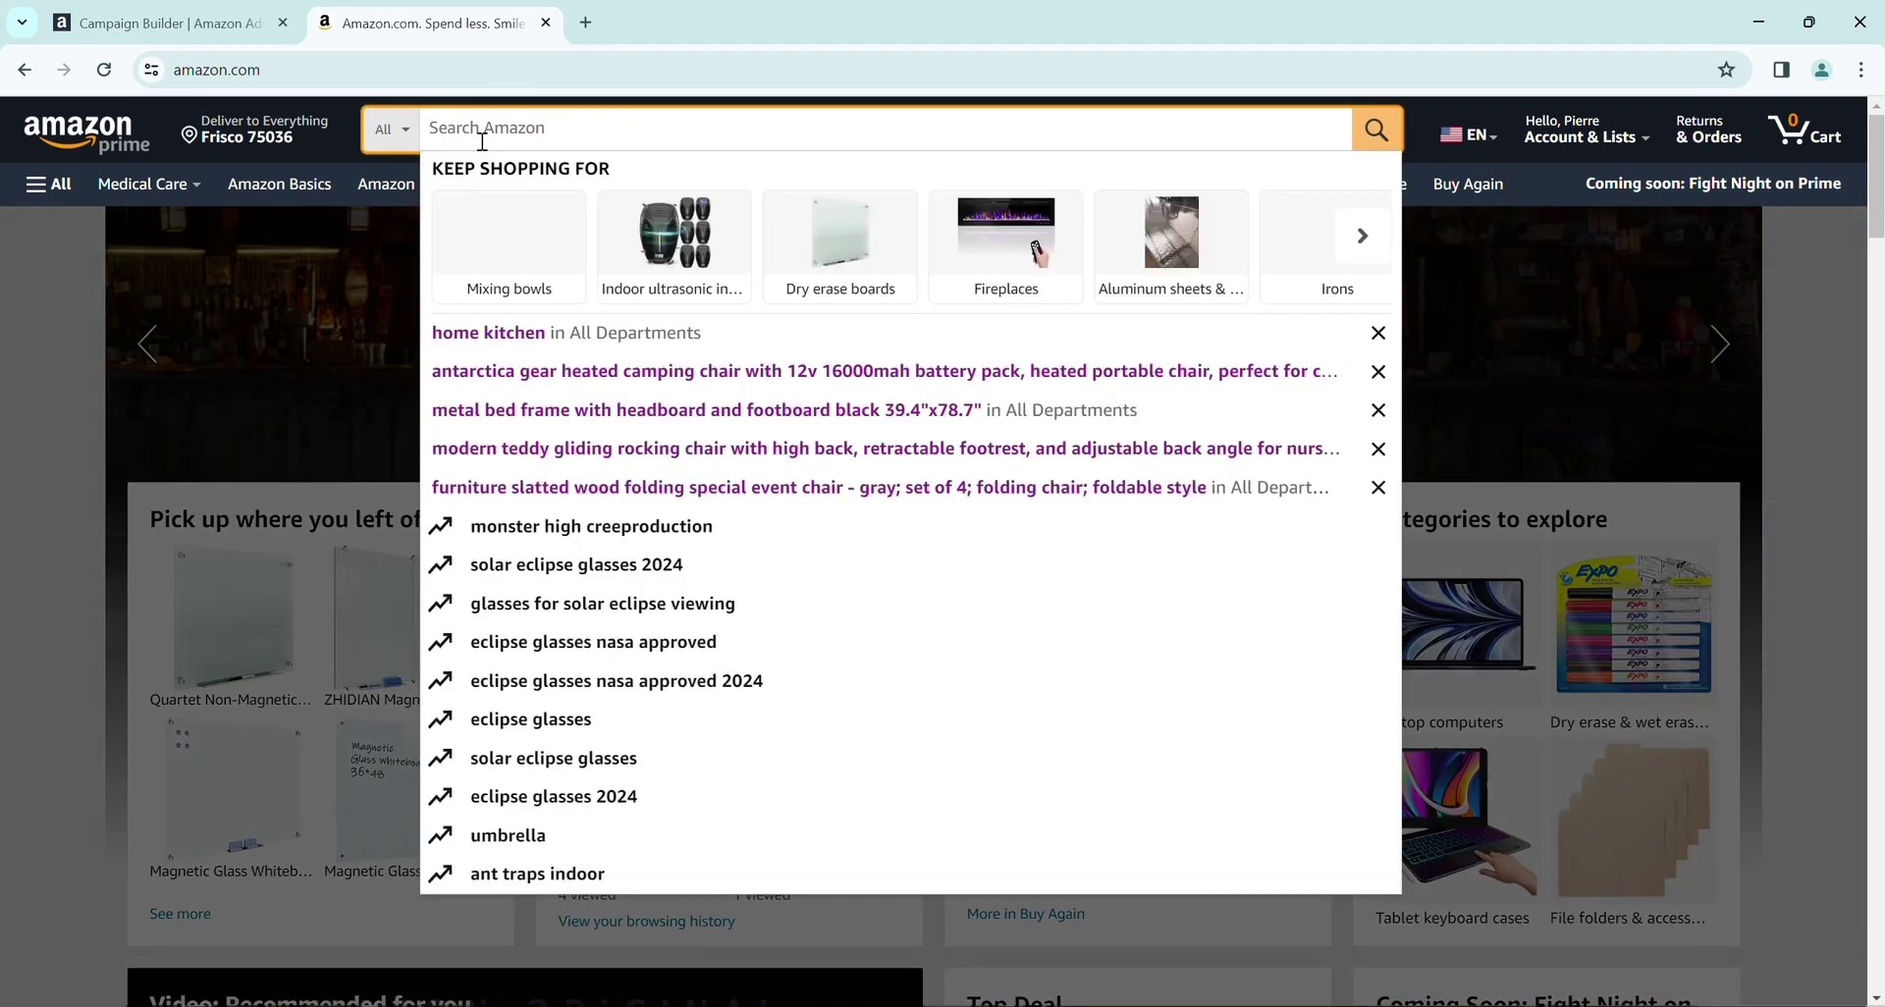
{"action": "type", "text": "t shirt"}
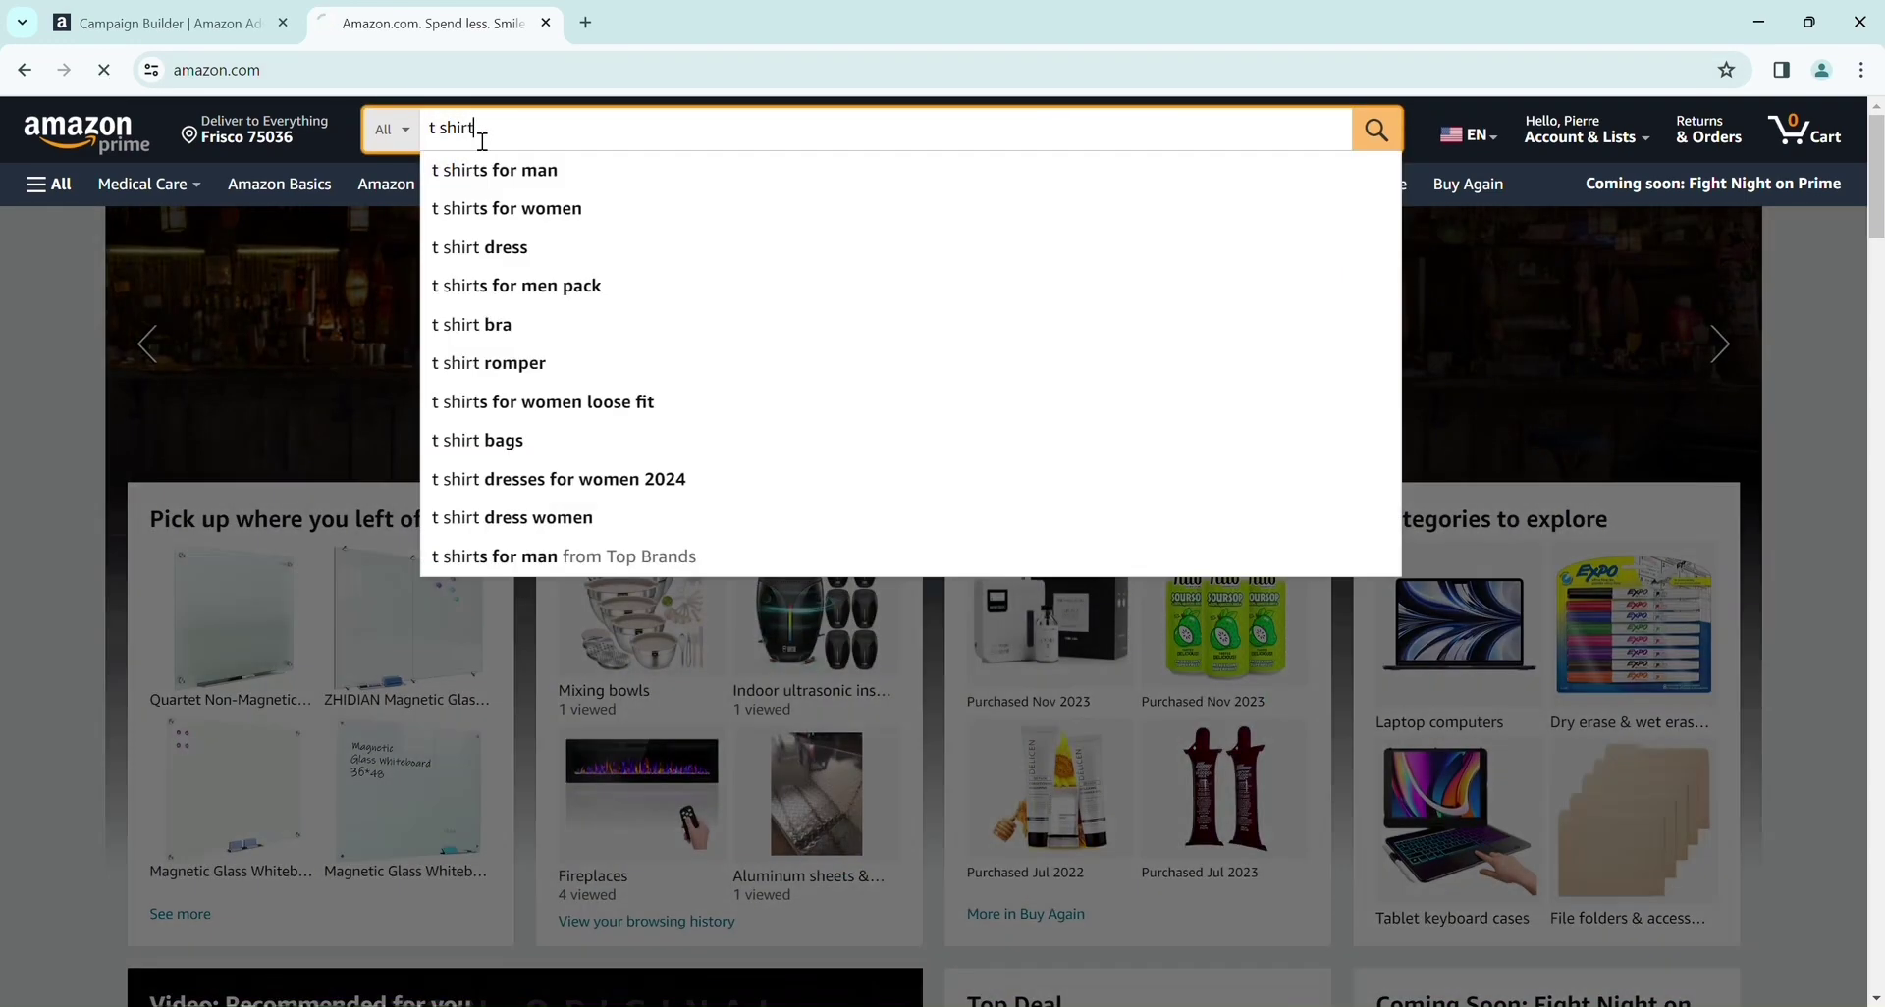
{"action": "key", "text": "Return"}
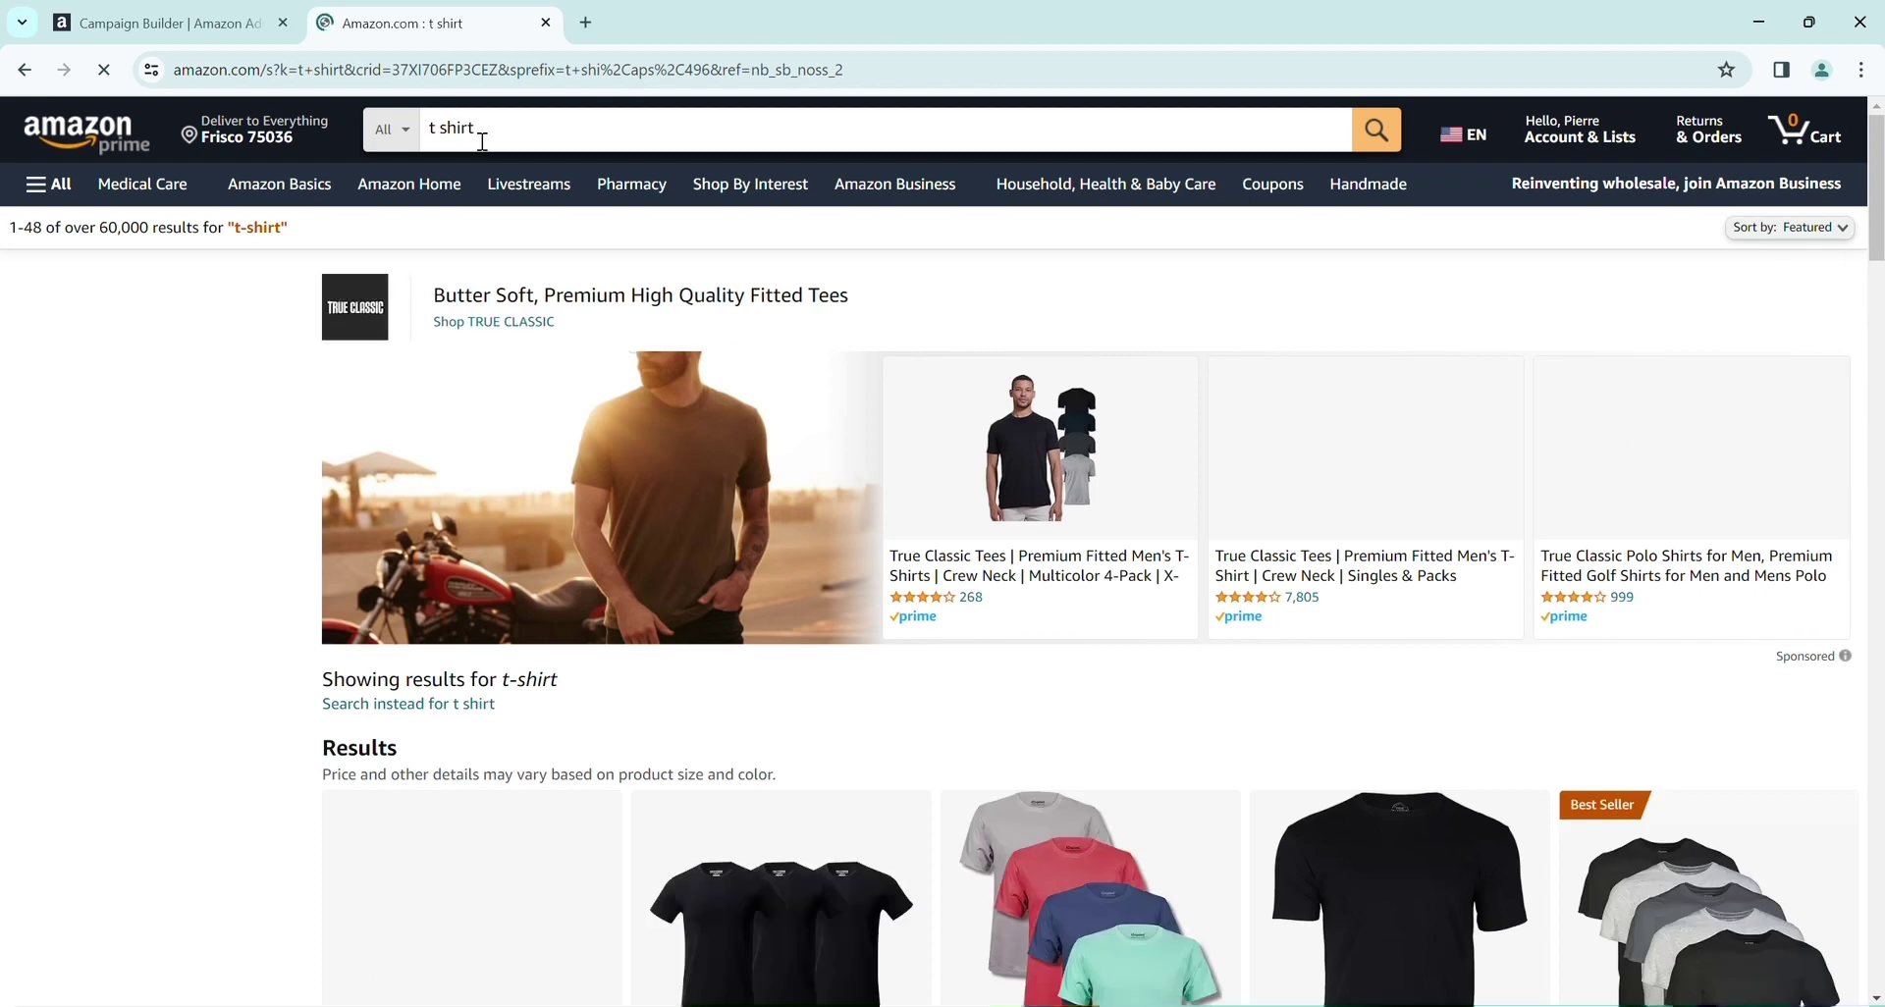
- Examine the t-shirt search results, checking the sponsored and featured-brand labels above the product names and comparing them with the listings further down
{"action": "scroll", "coordinate": [478, 140], "scroll_direction": "down", "scroll_amount": 3}
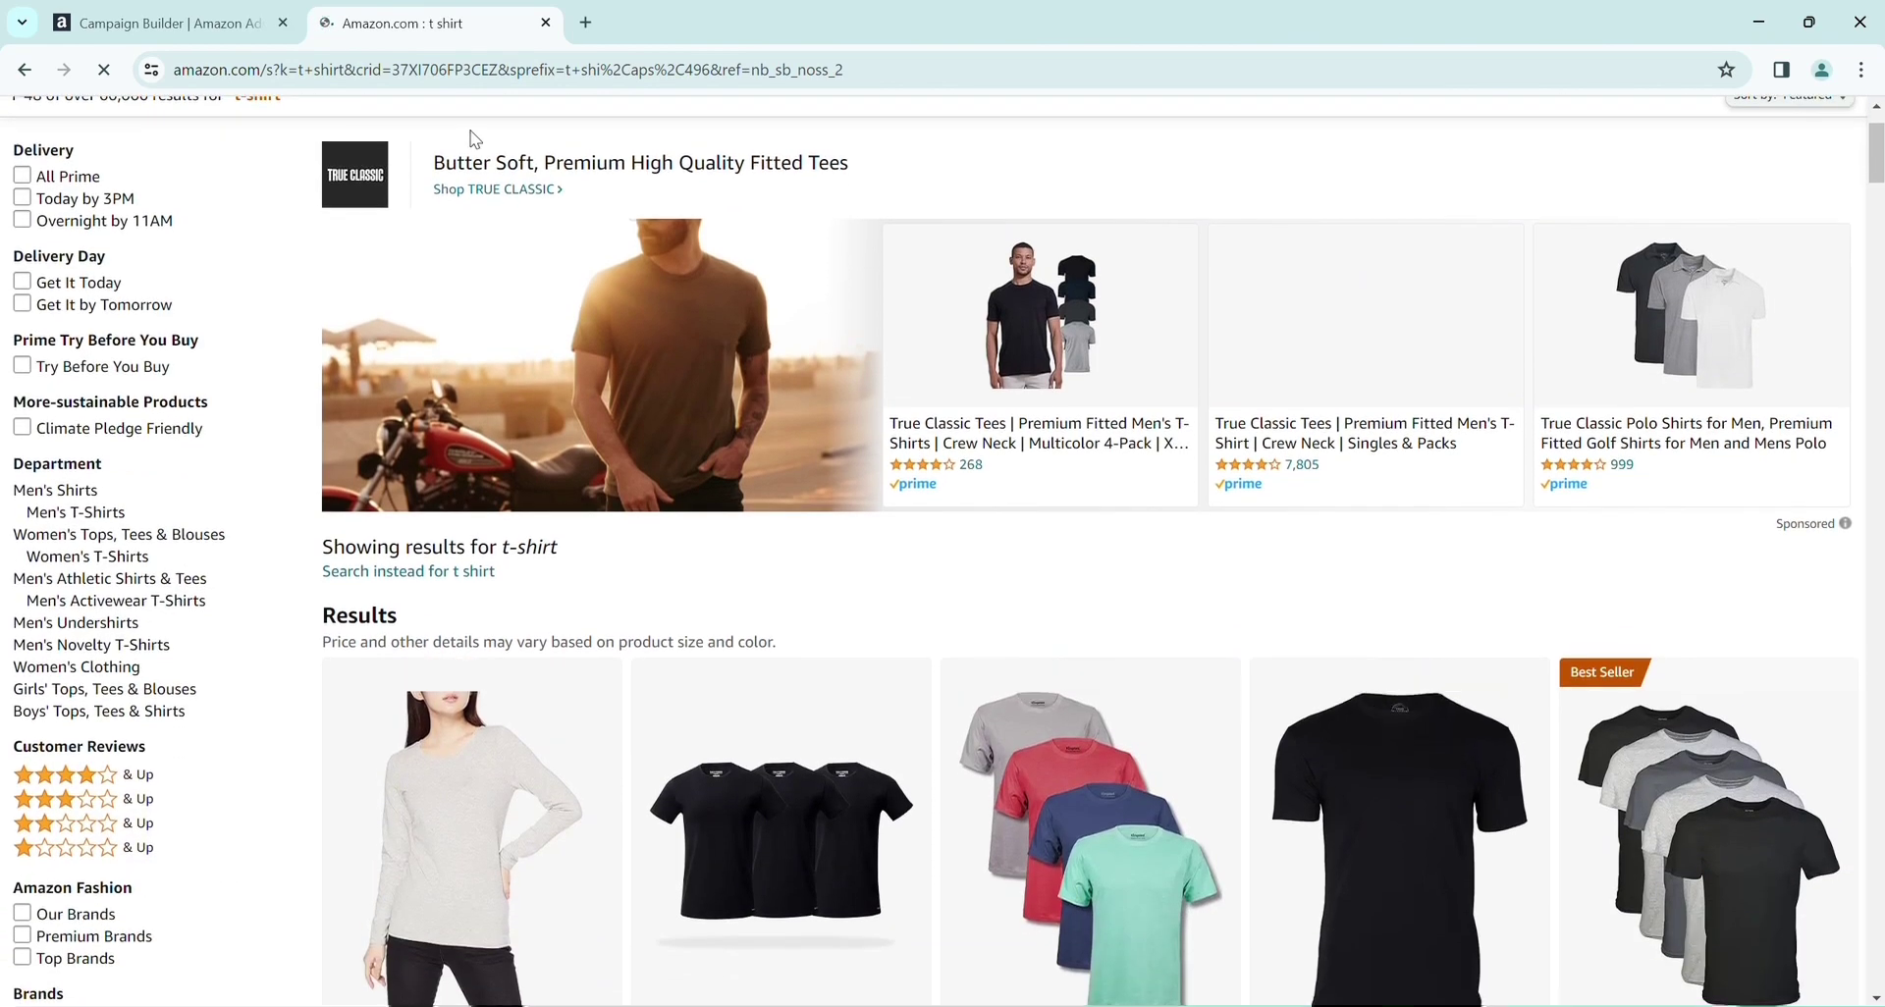
{"action": "scroll", "coordinate": [469, 147], "scroll_direction": "down", "scroll_amount": 5}
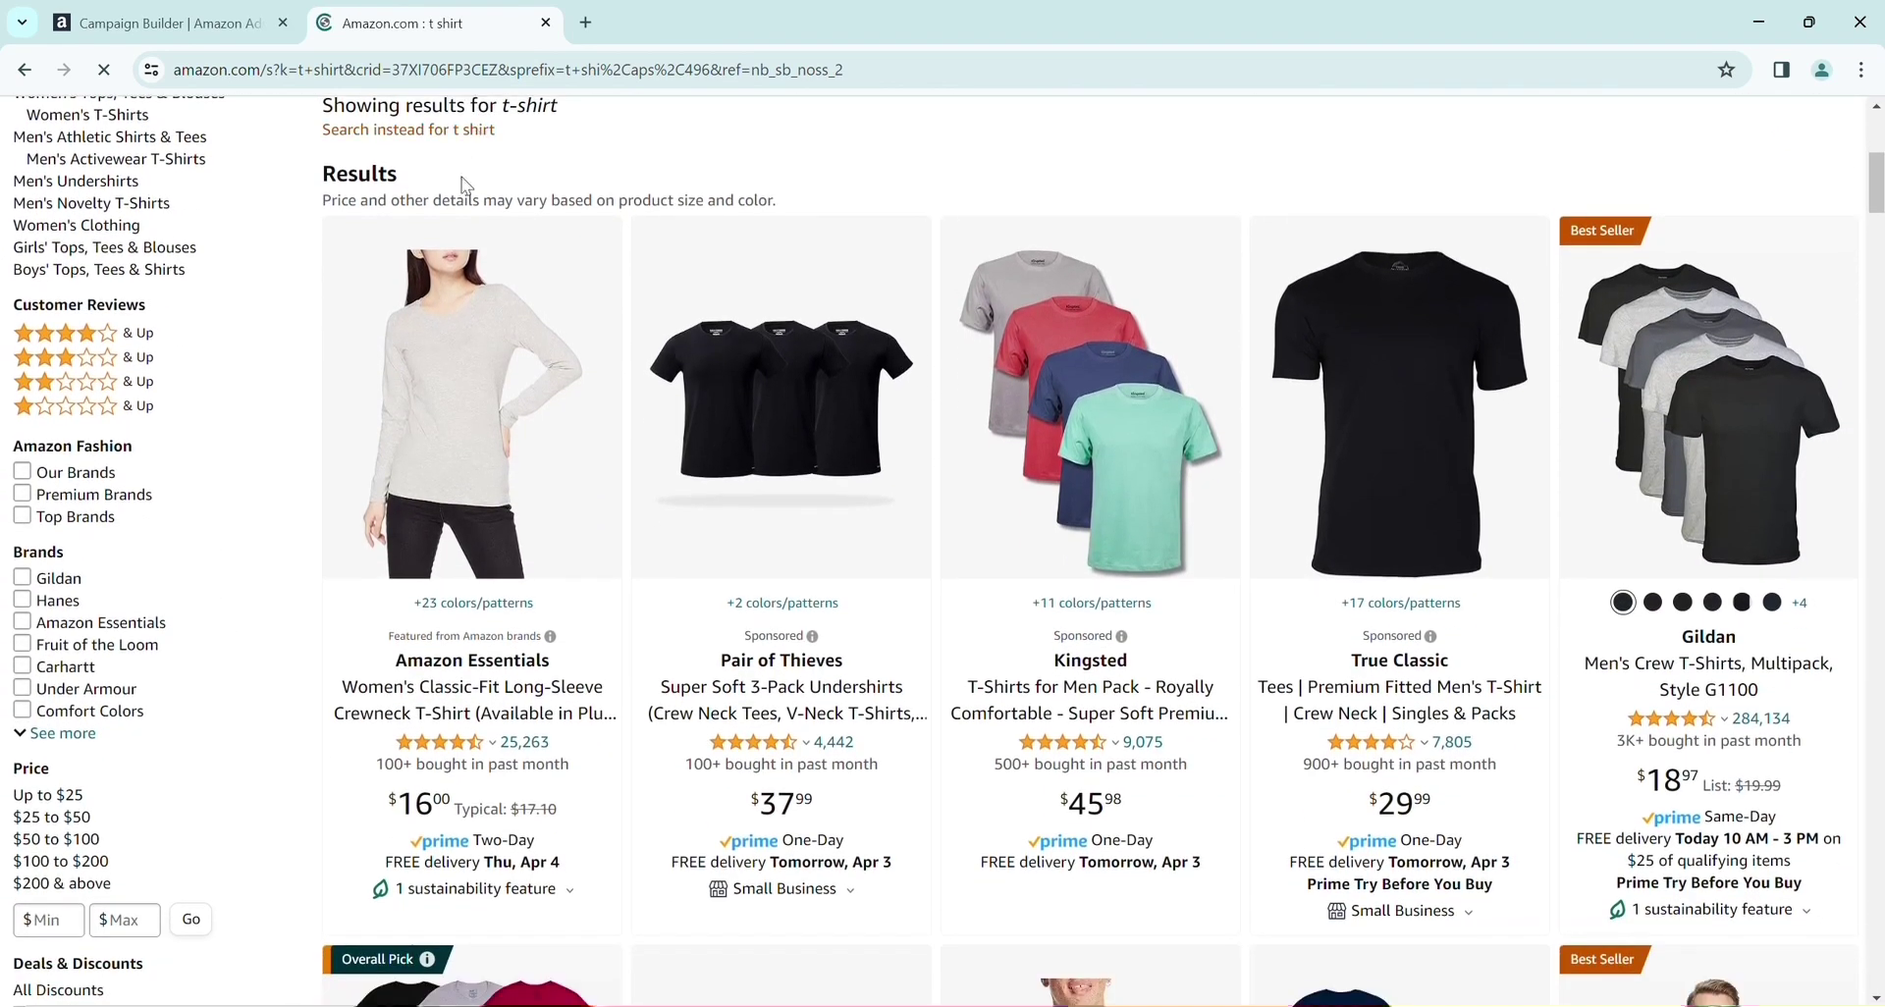
{"action": "left_click", "coordinate": [469, 637]}
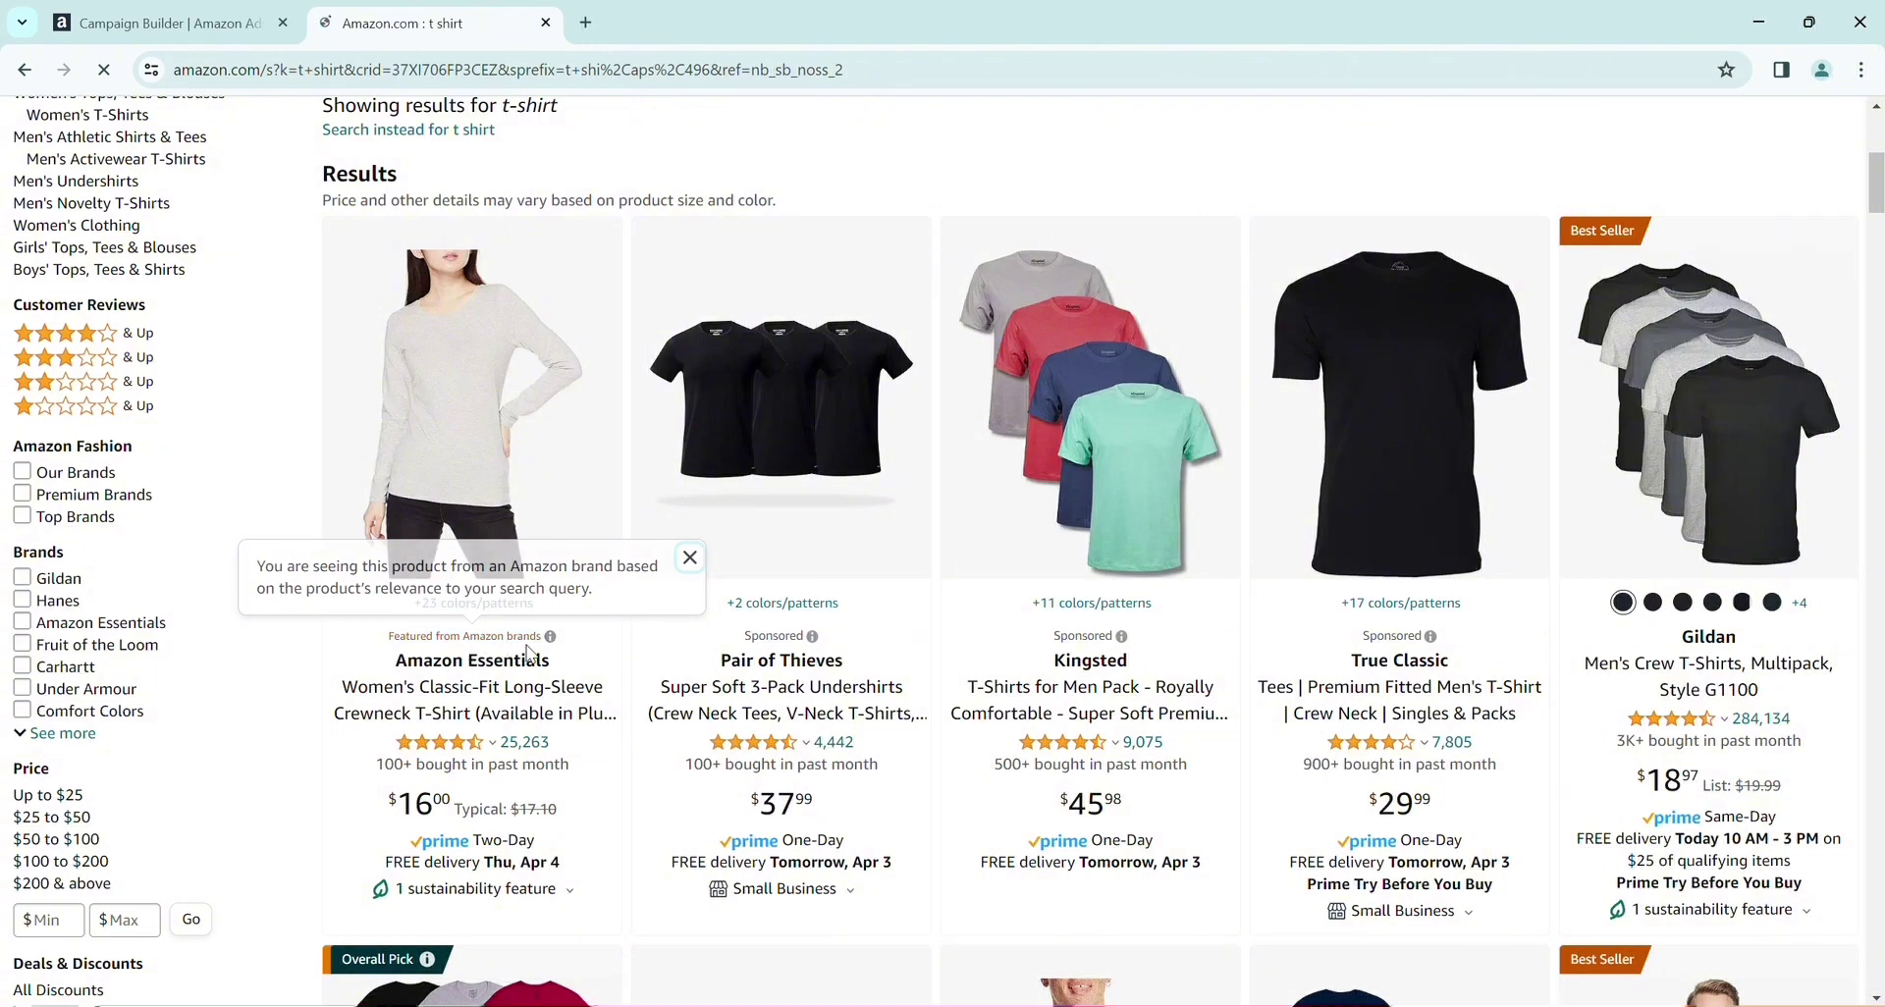
{"action": "left_click", "coordinate": [788, 637]}
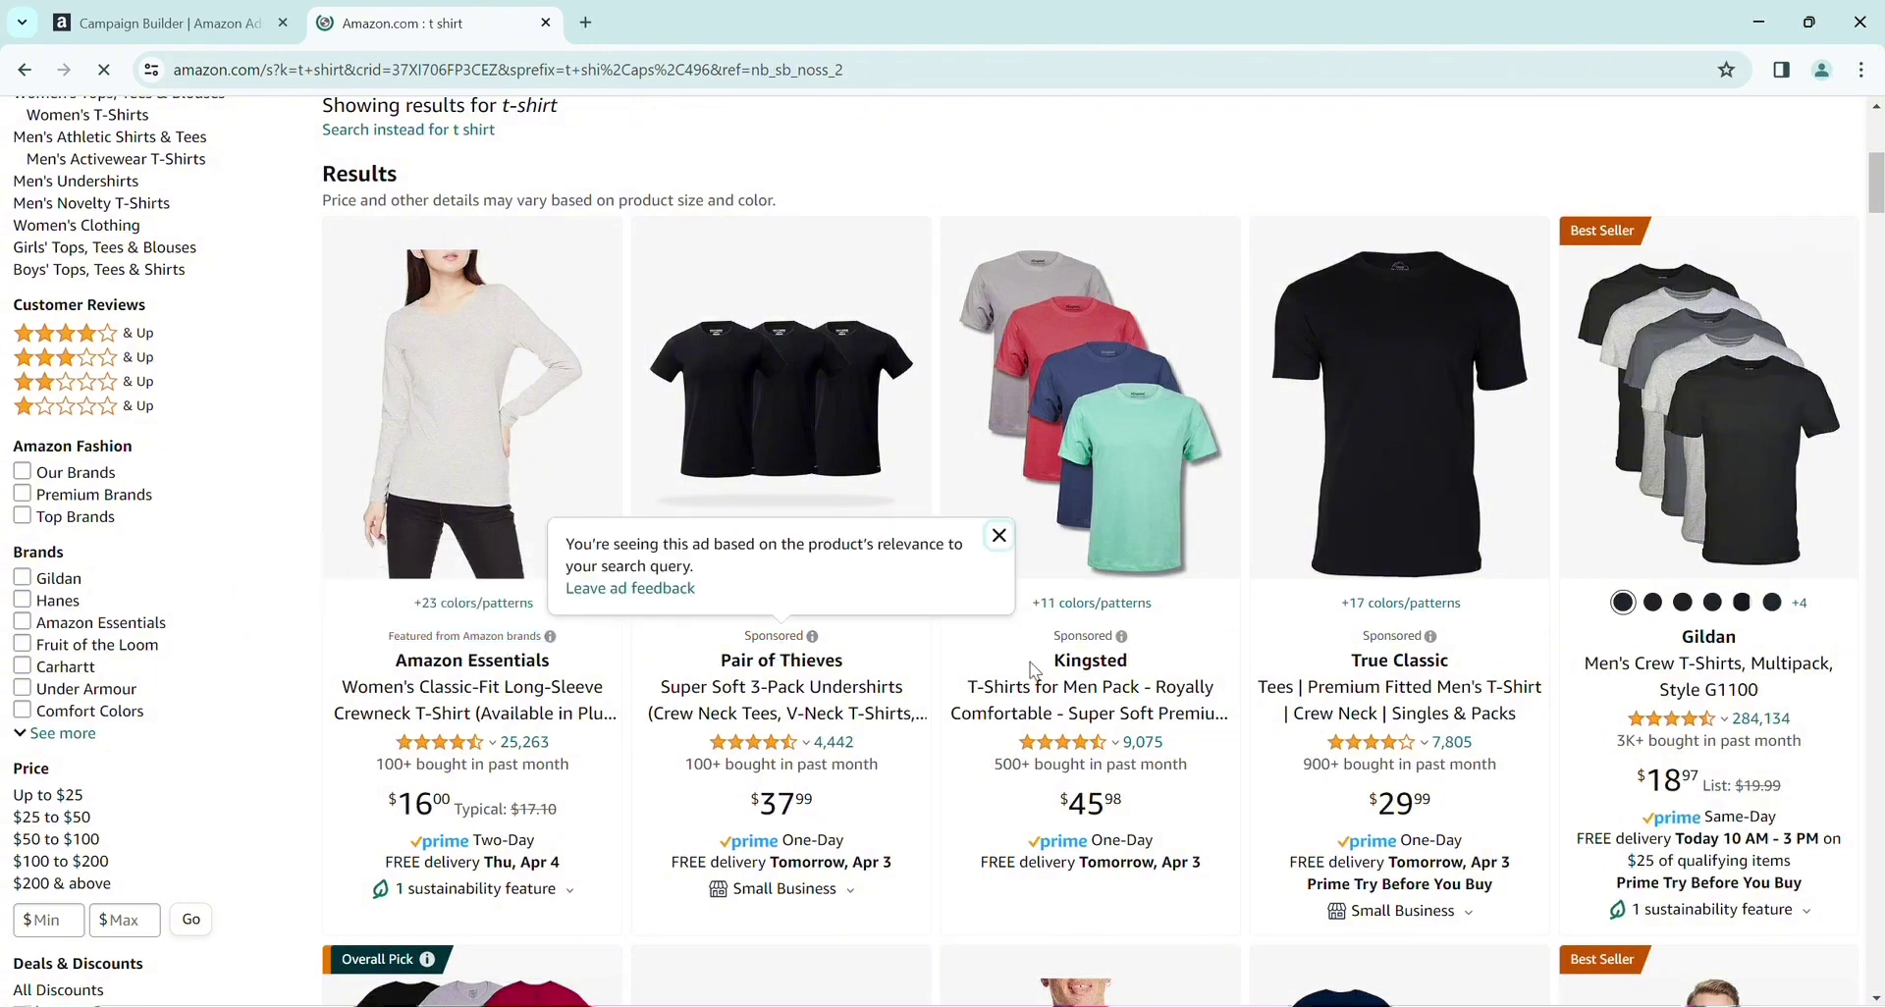
{"action": "left_click", "coordinate": [1119, 637]}
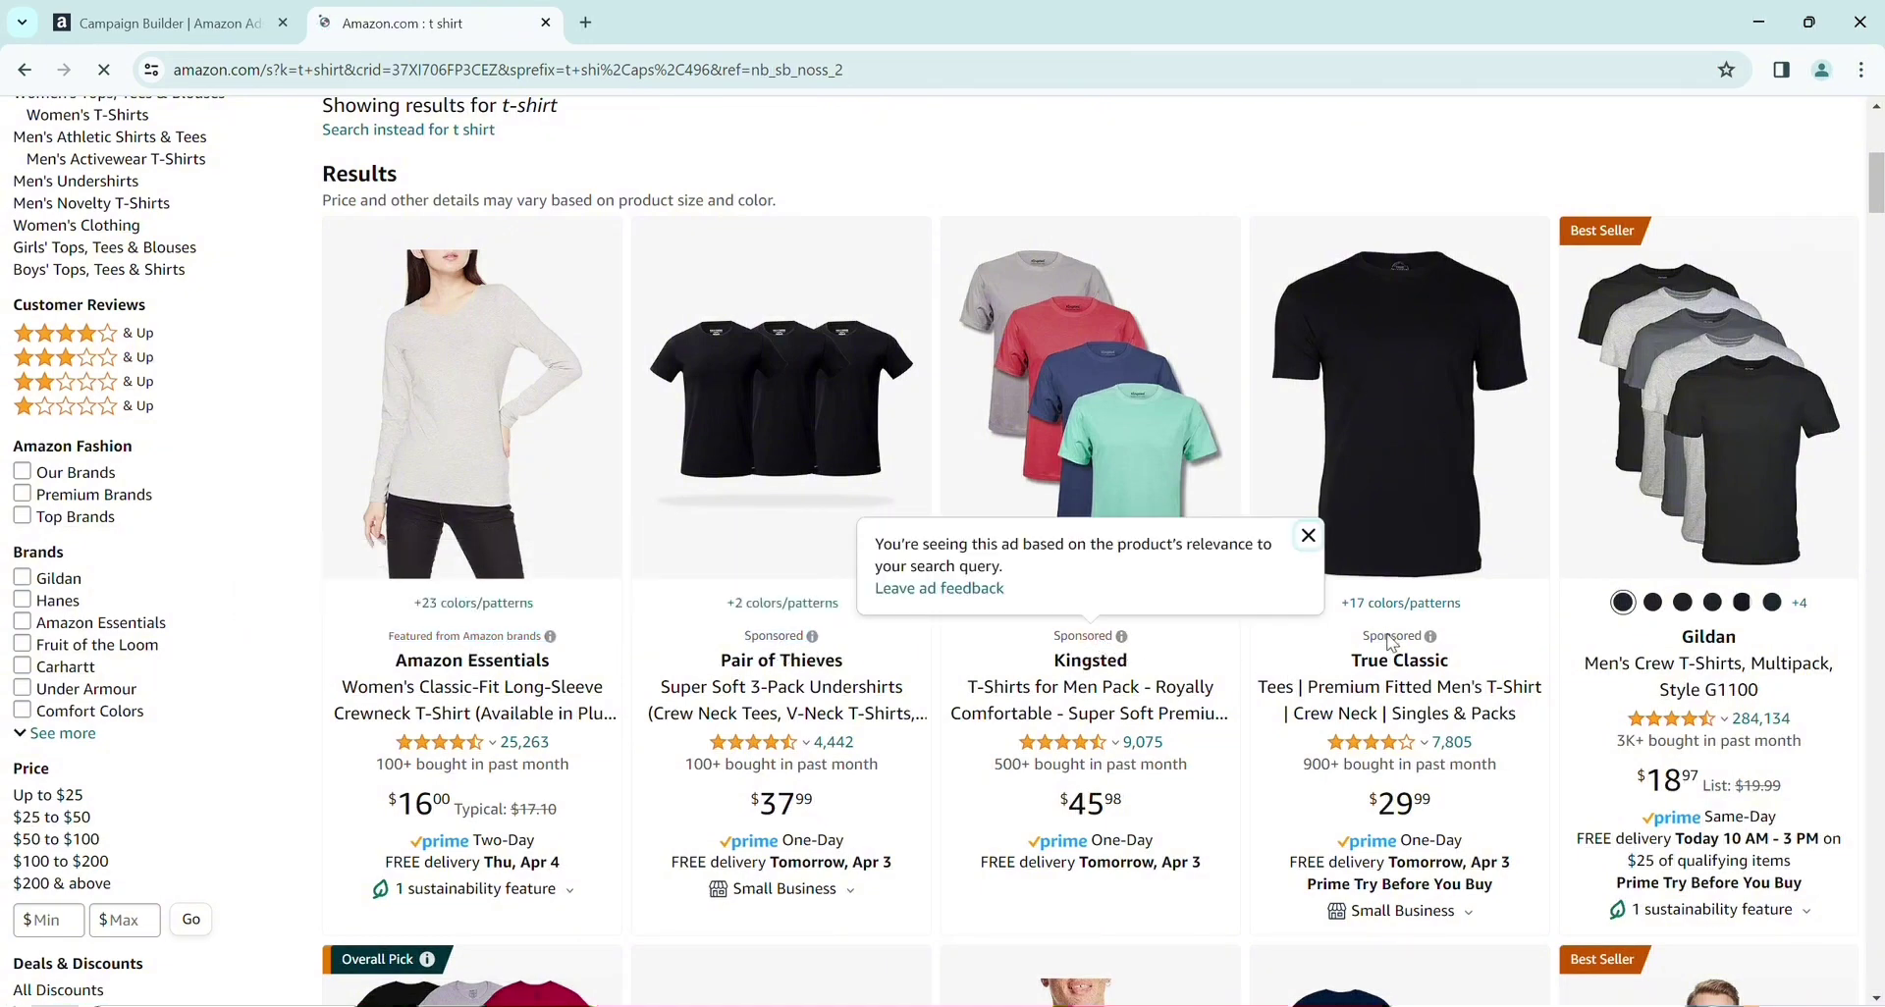
{"action": "left_click", "coordinate": [1392, 637]}
{"action": "left_click", "coordinate": [1617, 536]}
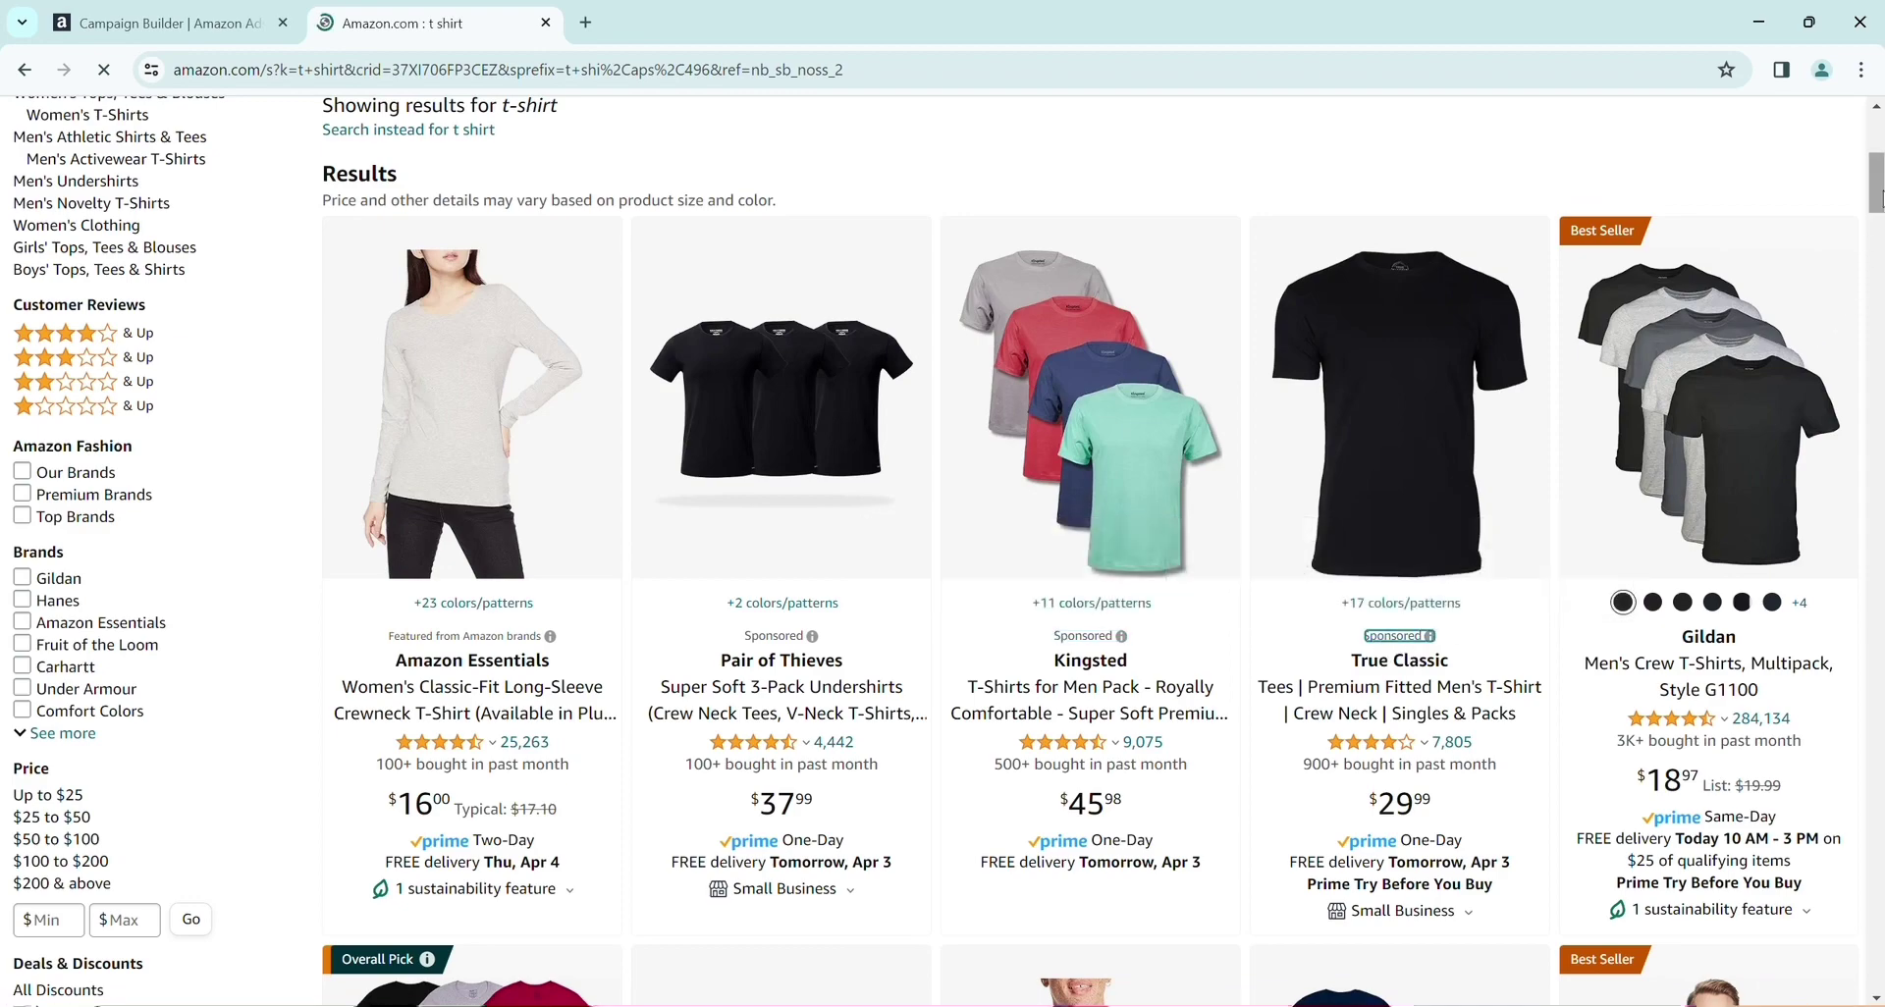
{"action": "left_click_drag", "start_coordinate": [1878, 196], "coordinate": [1878, 252]}
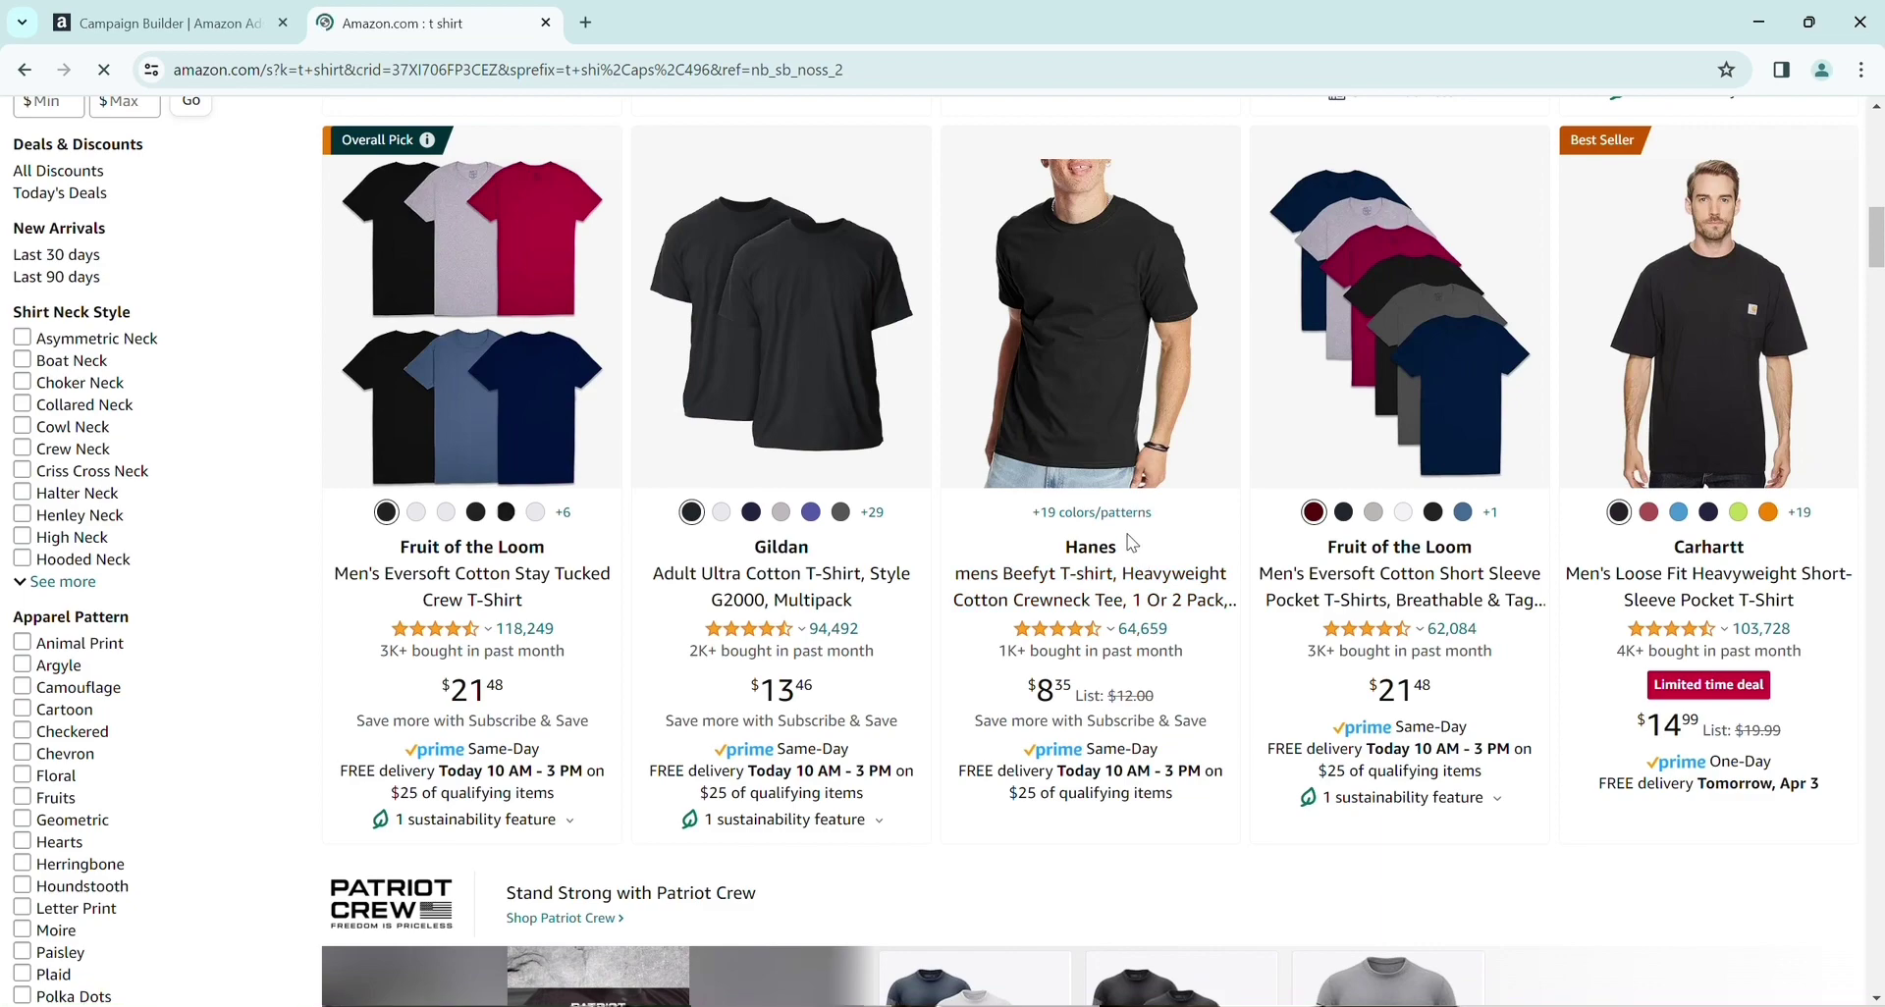
{"action": "left_click_drag", "start_coordinate": [1876, 236], "coordinate": [1880, 146]}
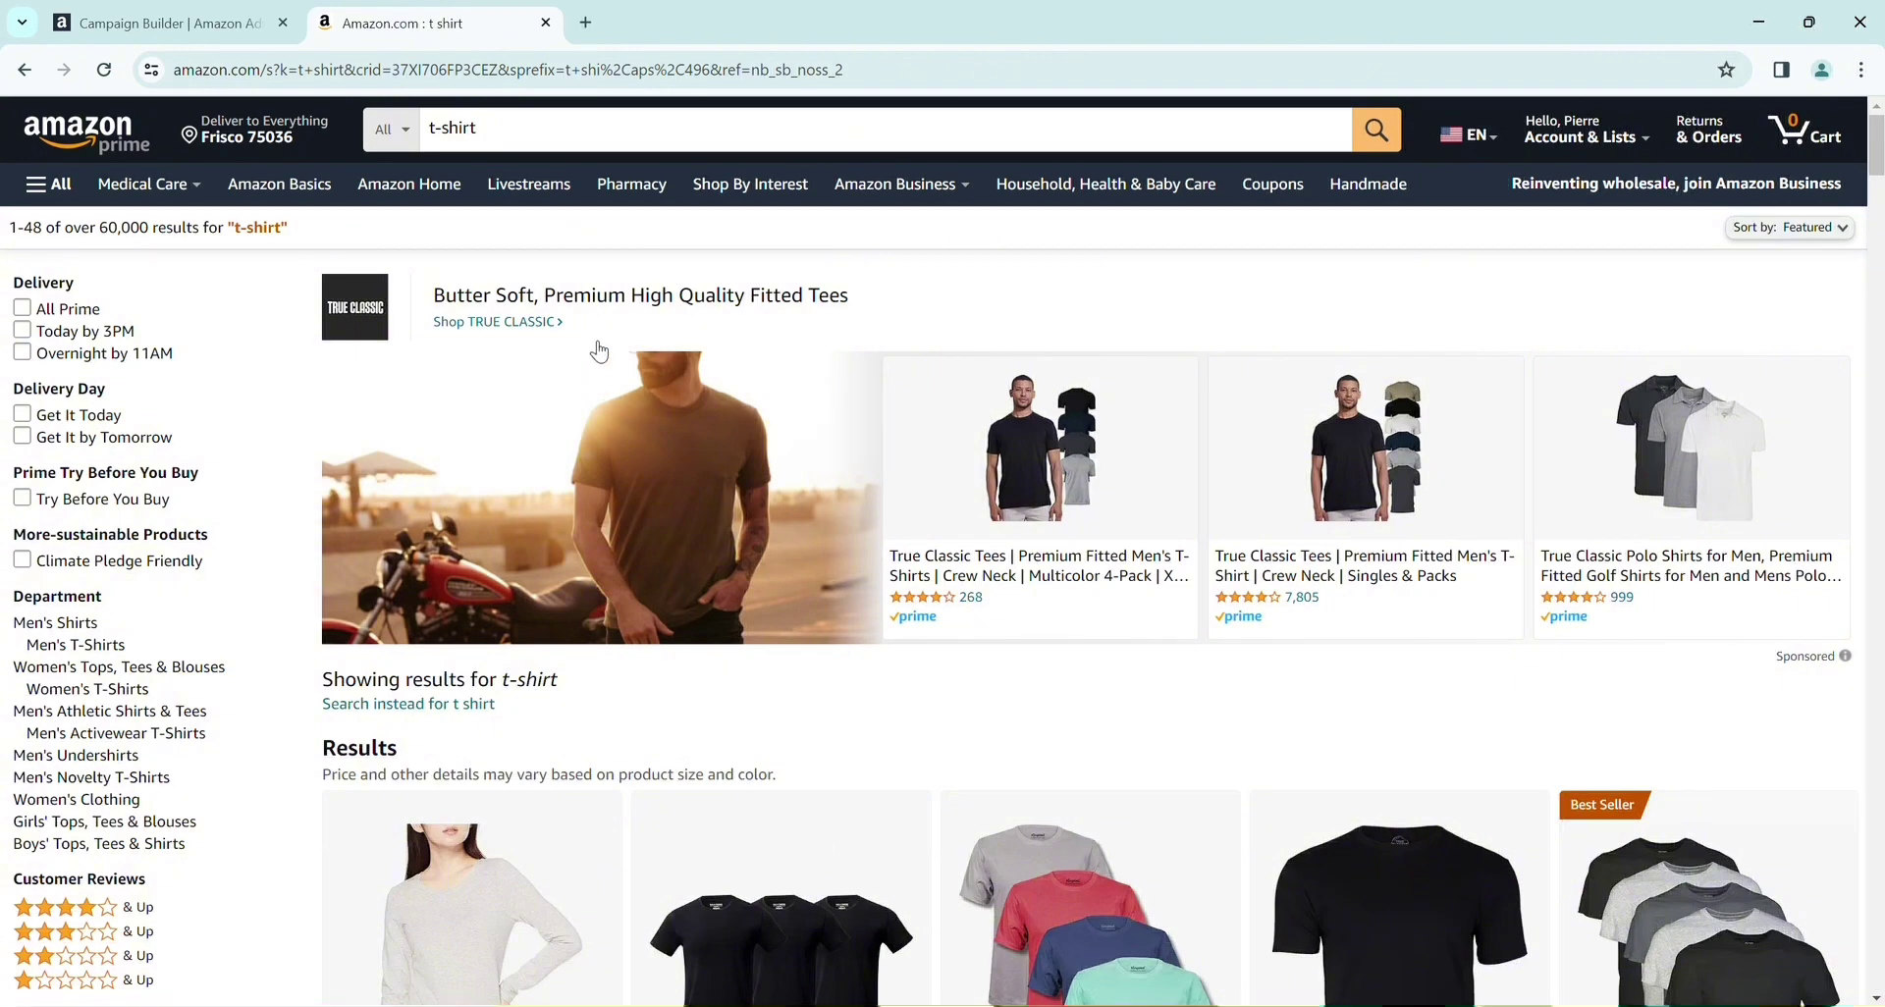
- Back in the campaign builder, prefix the ad group name with "abc-" and add the MUHU Mainstays Folding Faux Fur Butterfly Chair as product
{"action": "left_click", "coordinate": [220, 29]}
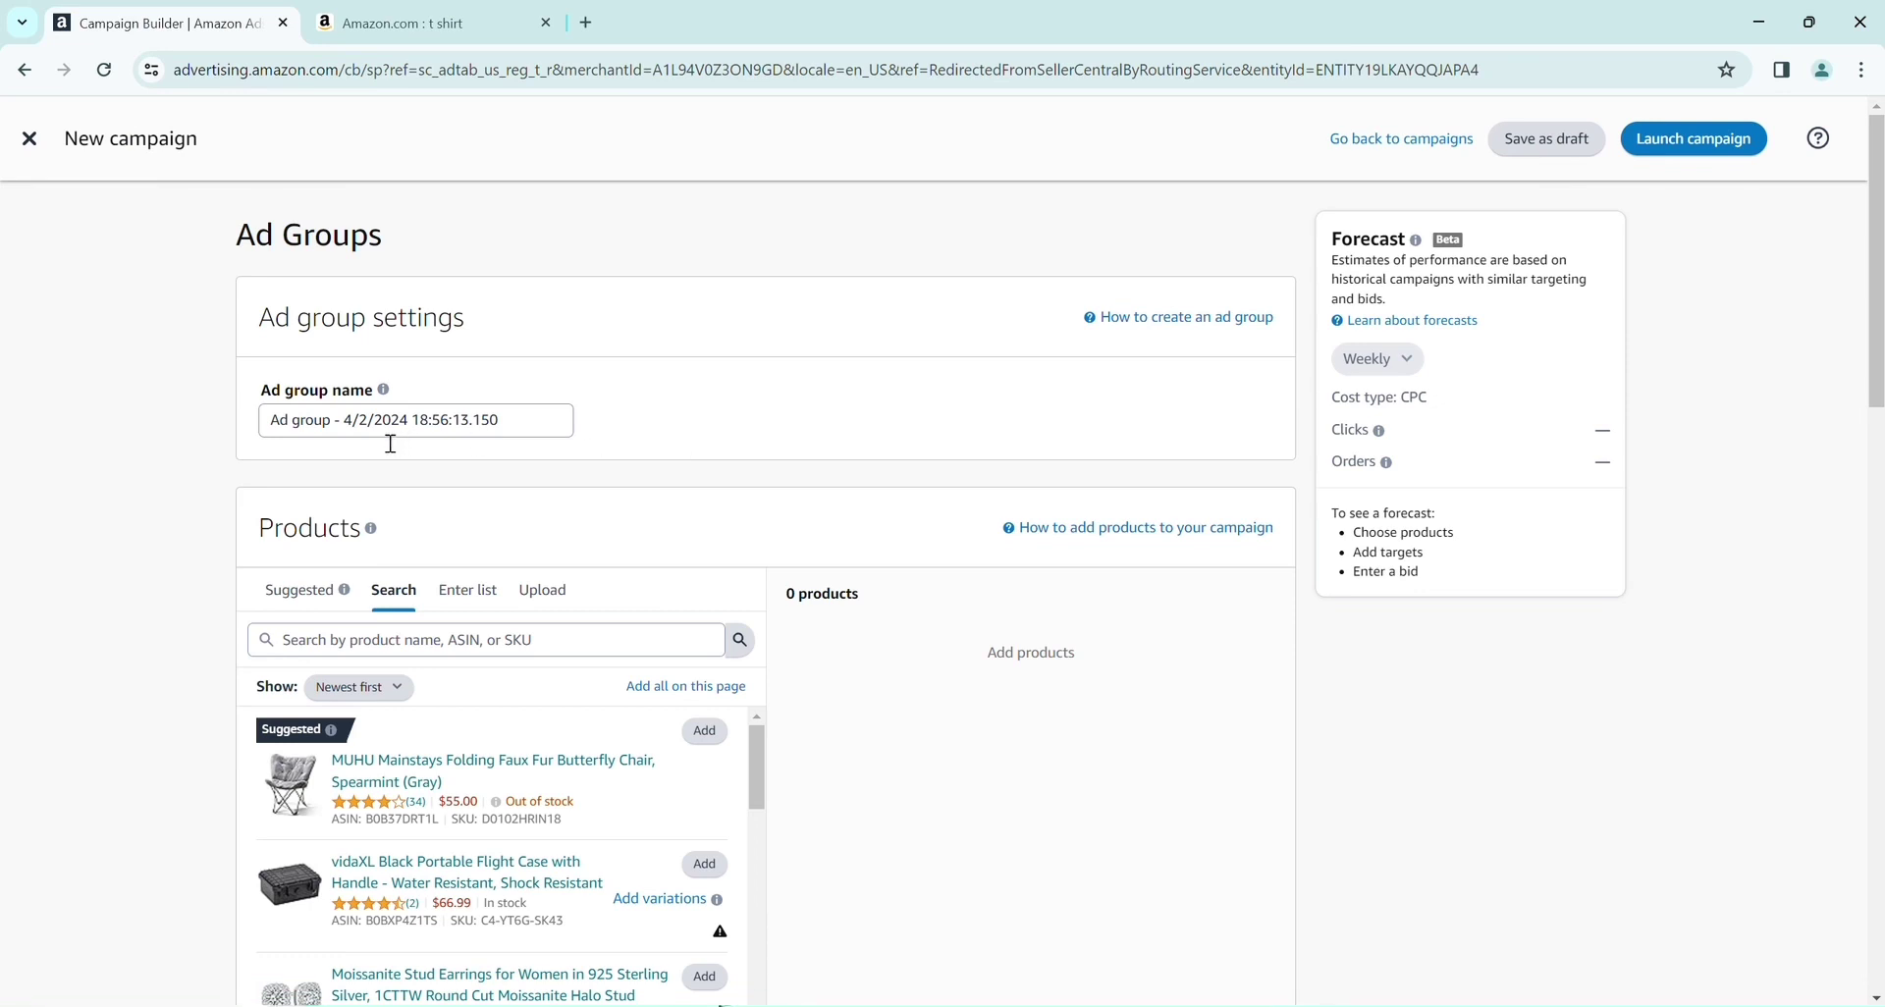
{"action": "left_click", "coordinate": [280, 429]}
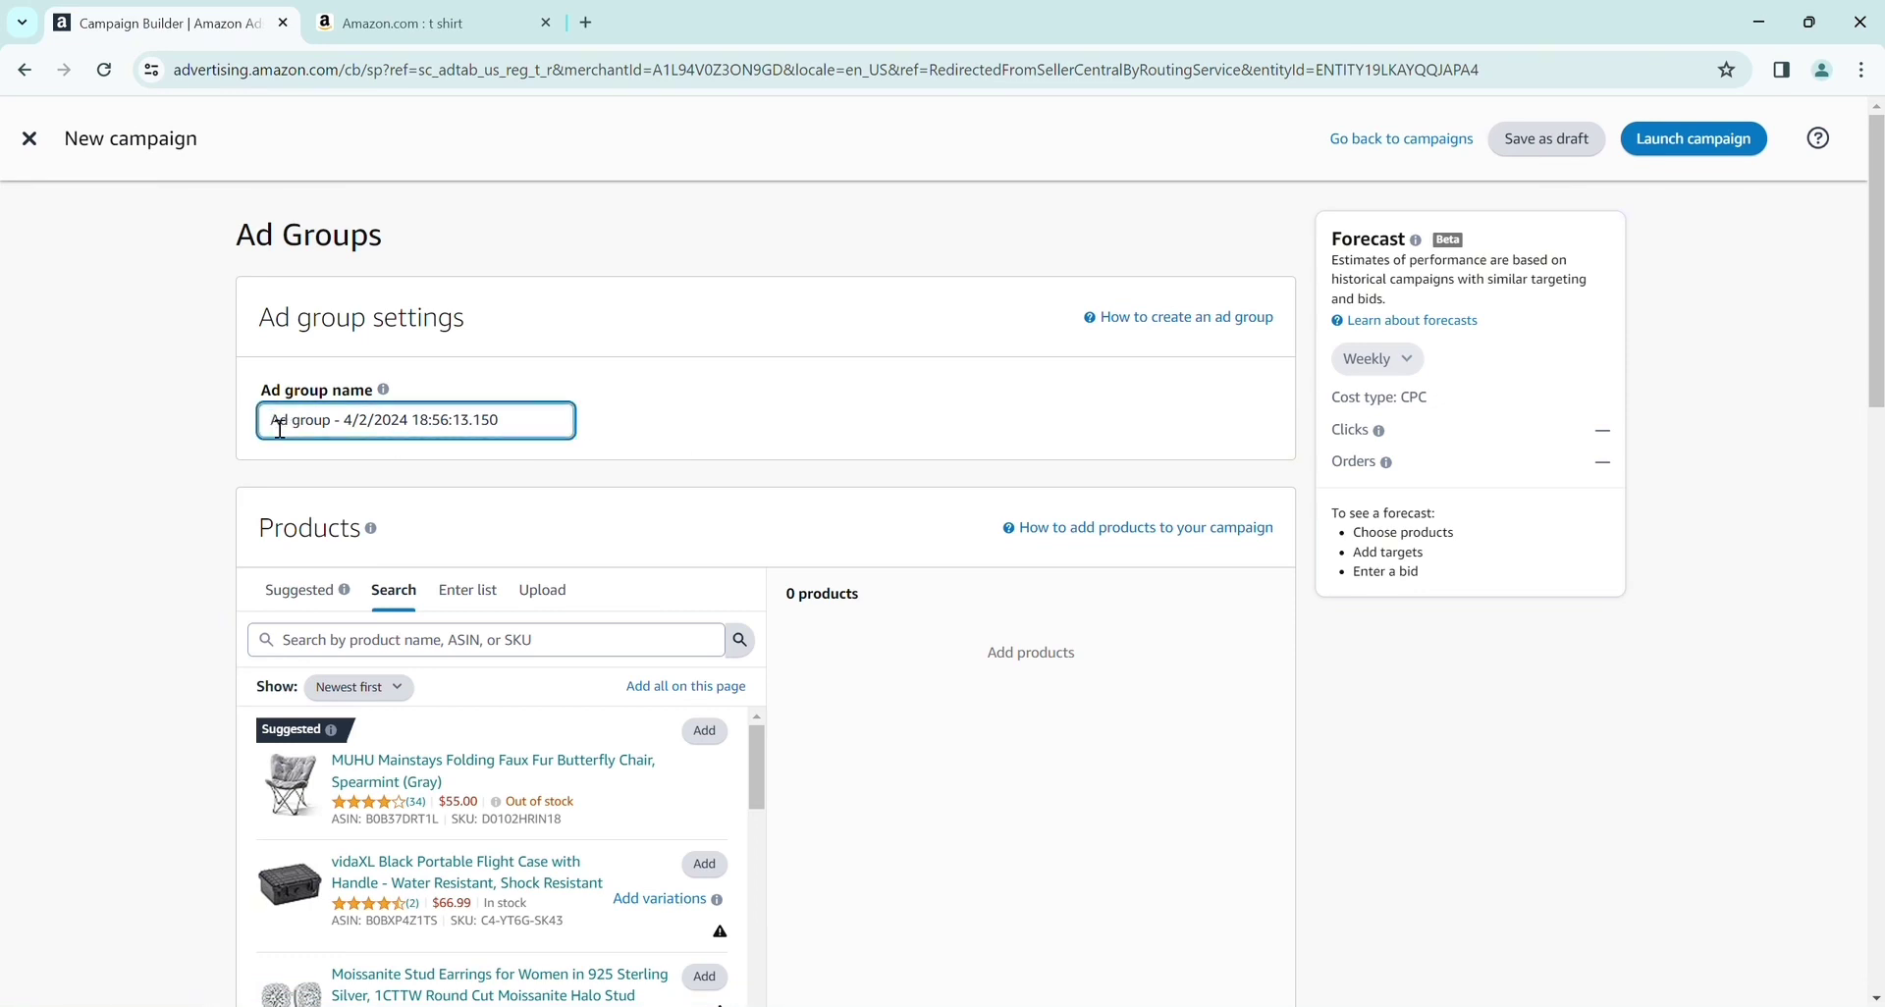
{"action": "type", "text": "abc-"}
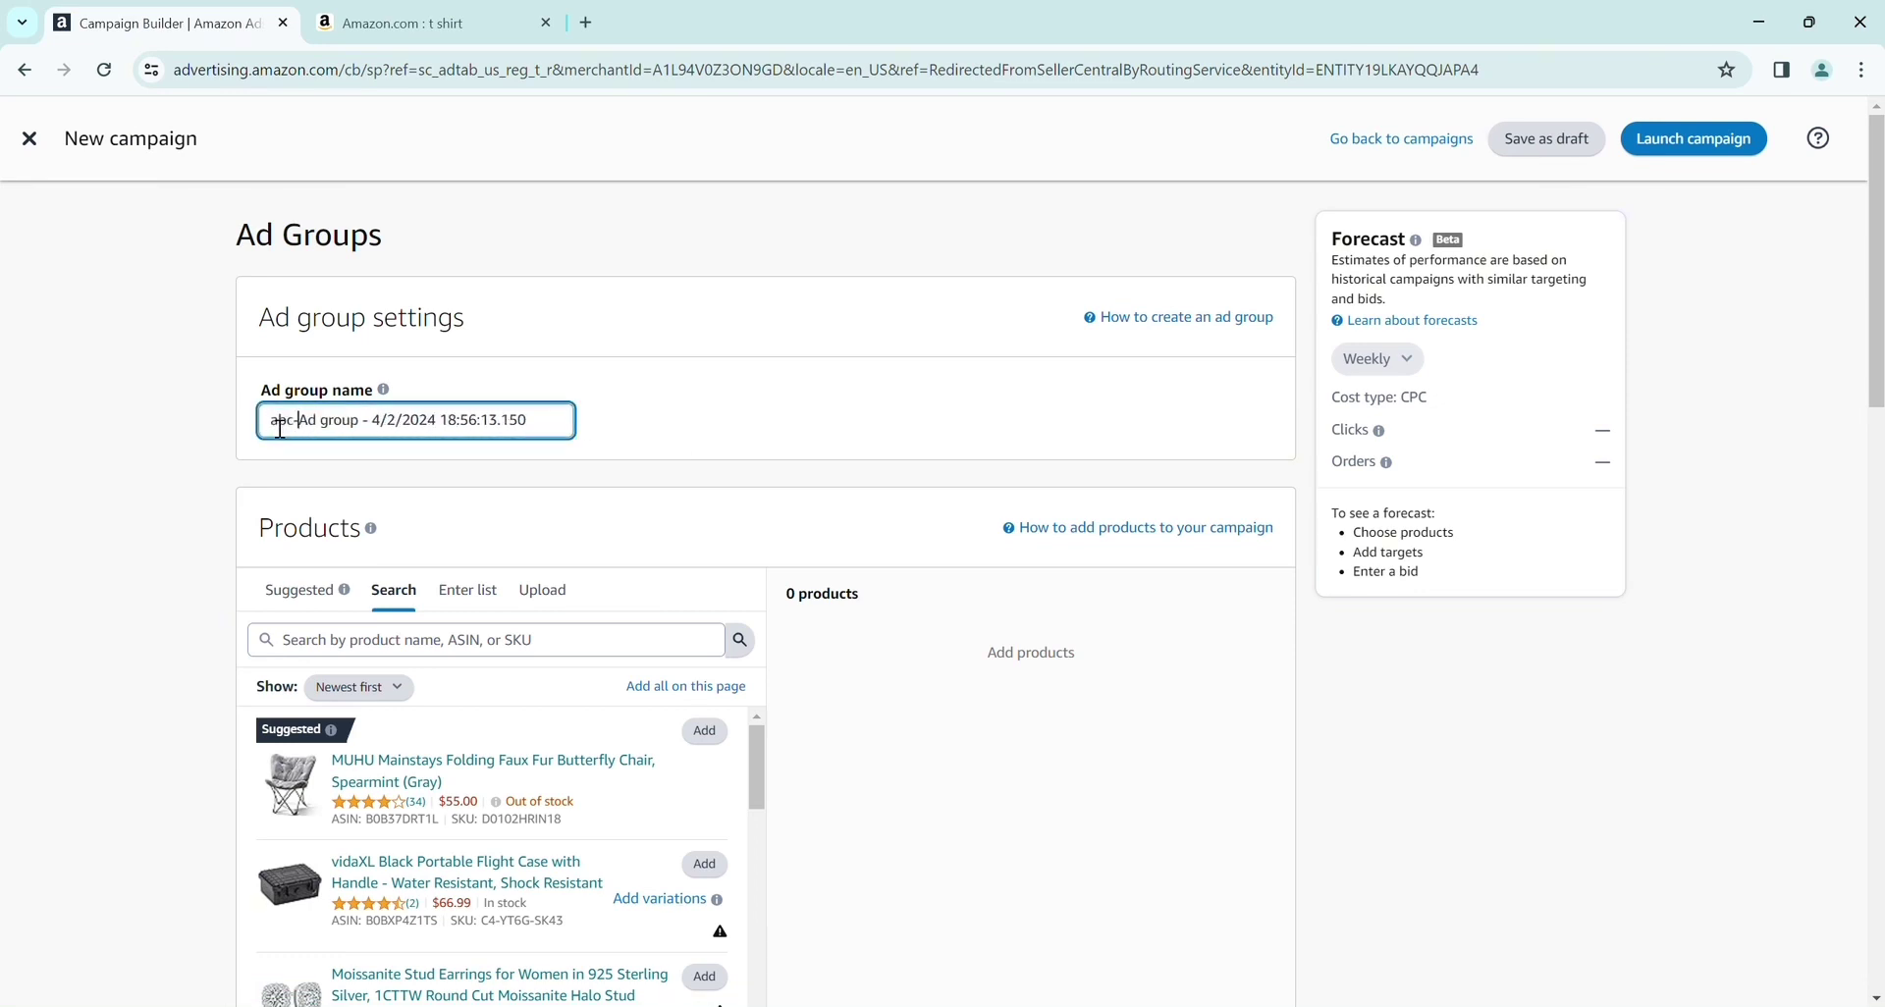
{"action": "scroll", "coordinate": [776, 478], "scroll_direction": "down", "scroll_amount": 3}
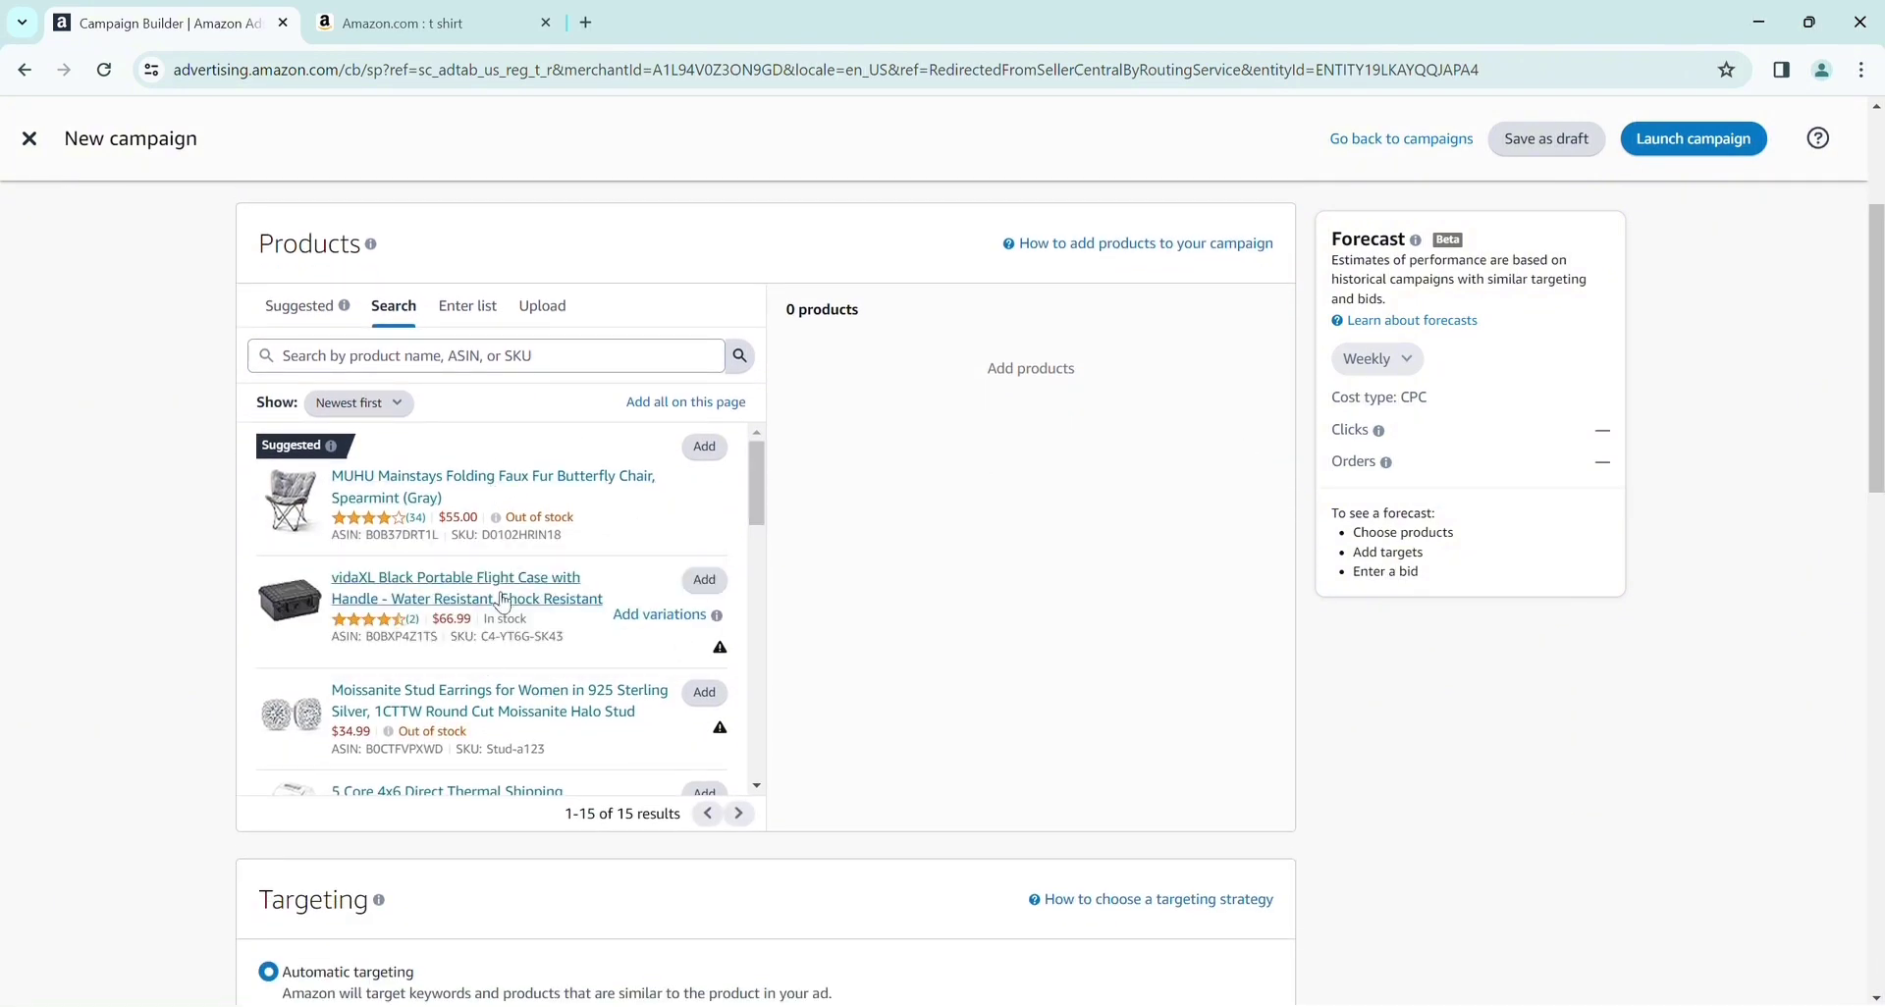
{"action": "left_click", "coordinate": [706, 451]}
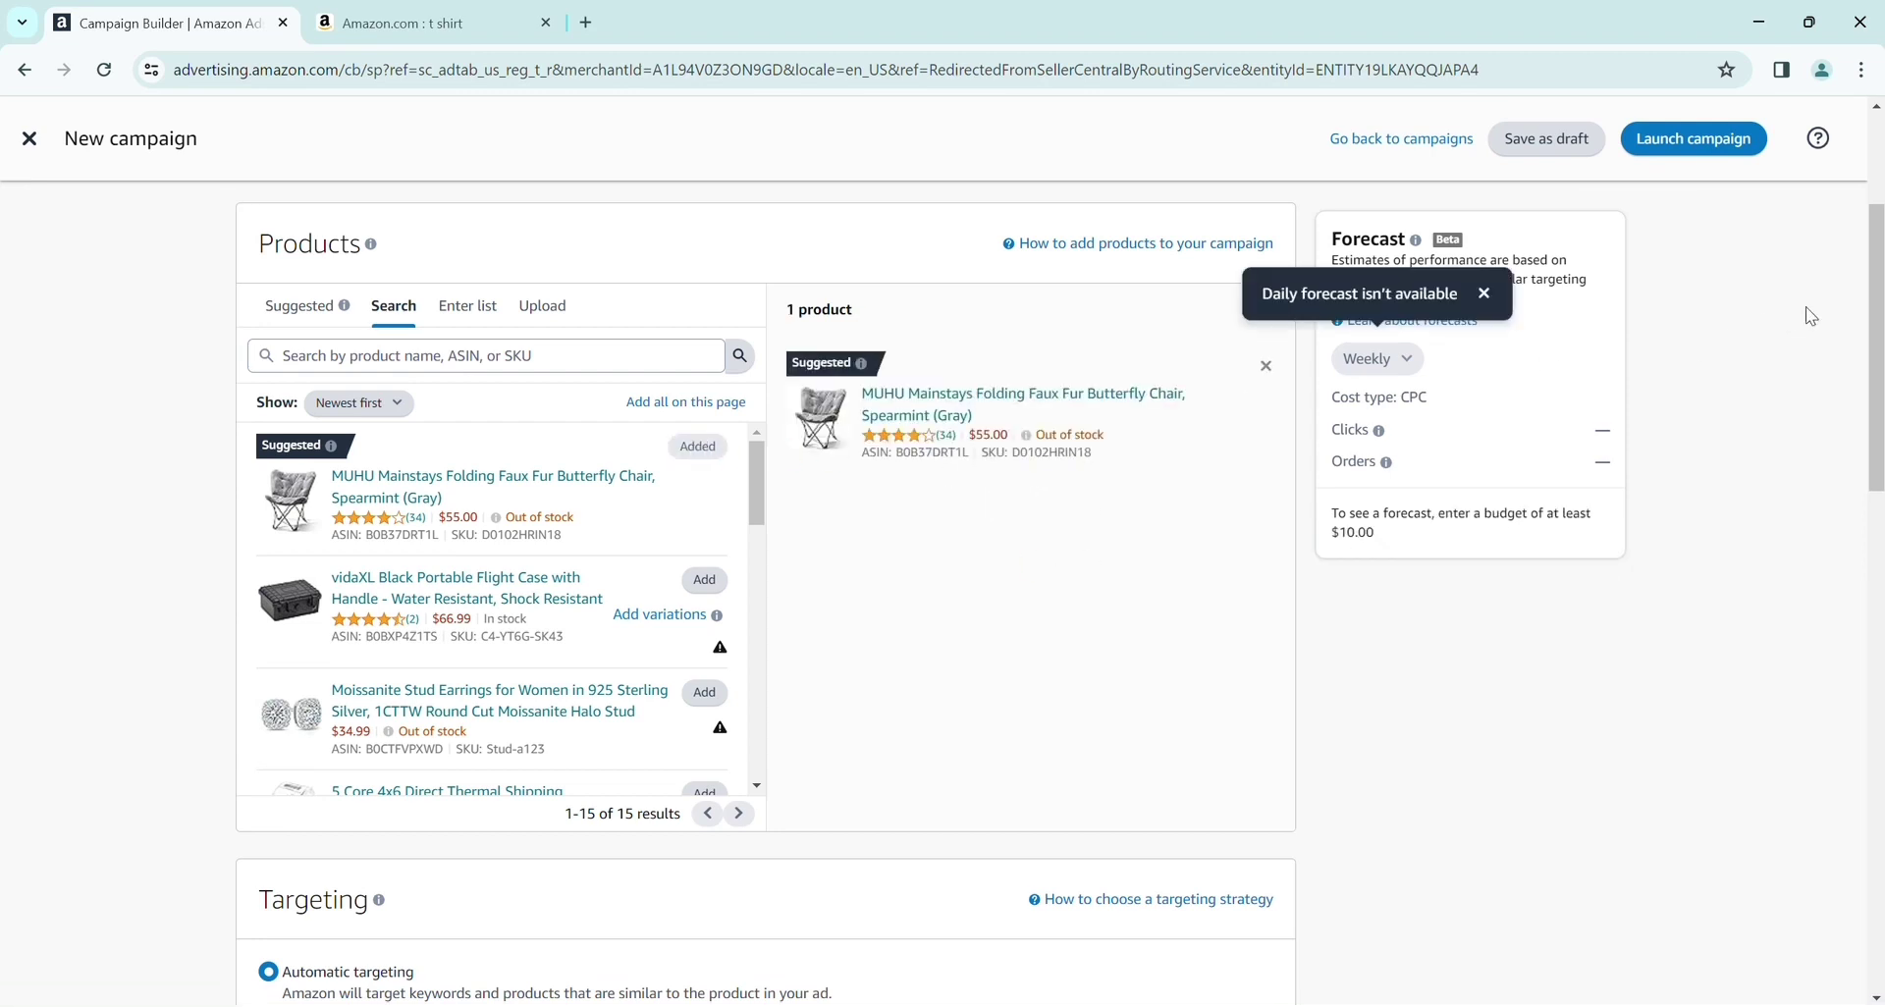
- Add the suggested query "jeans for women" as a negative exact keyword under negative keyword targeting
{"action": "scroll", "coordinate": [759, 431], "scroll_direction": "down", "scroll_amount": 5}
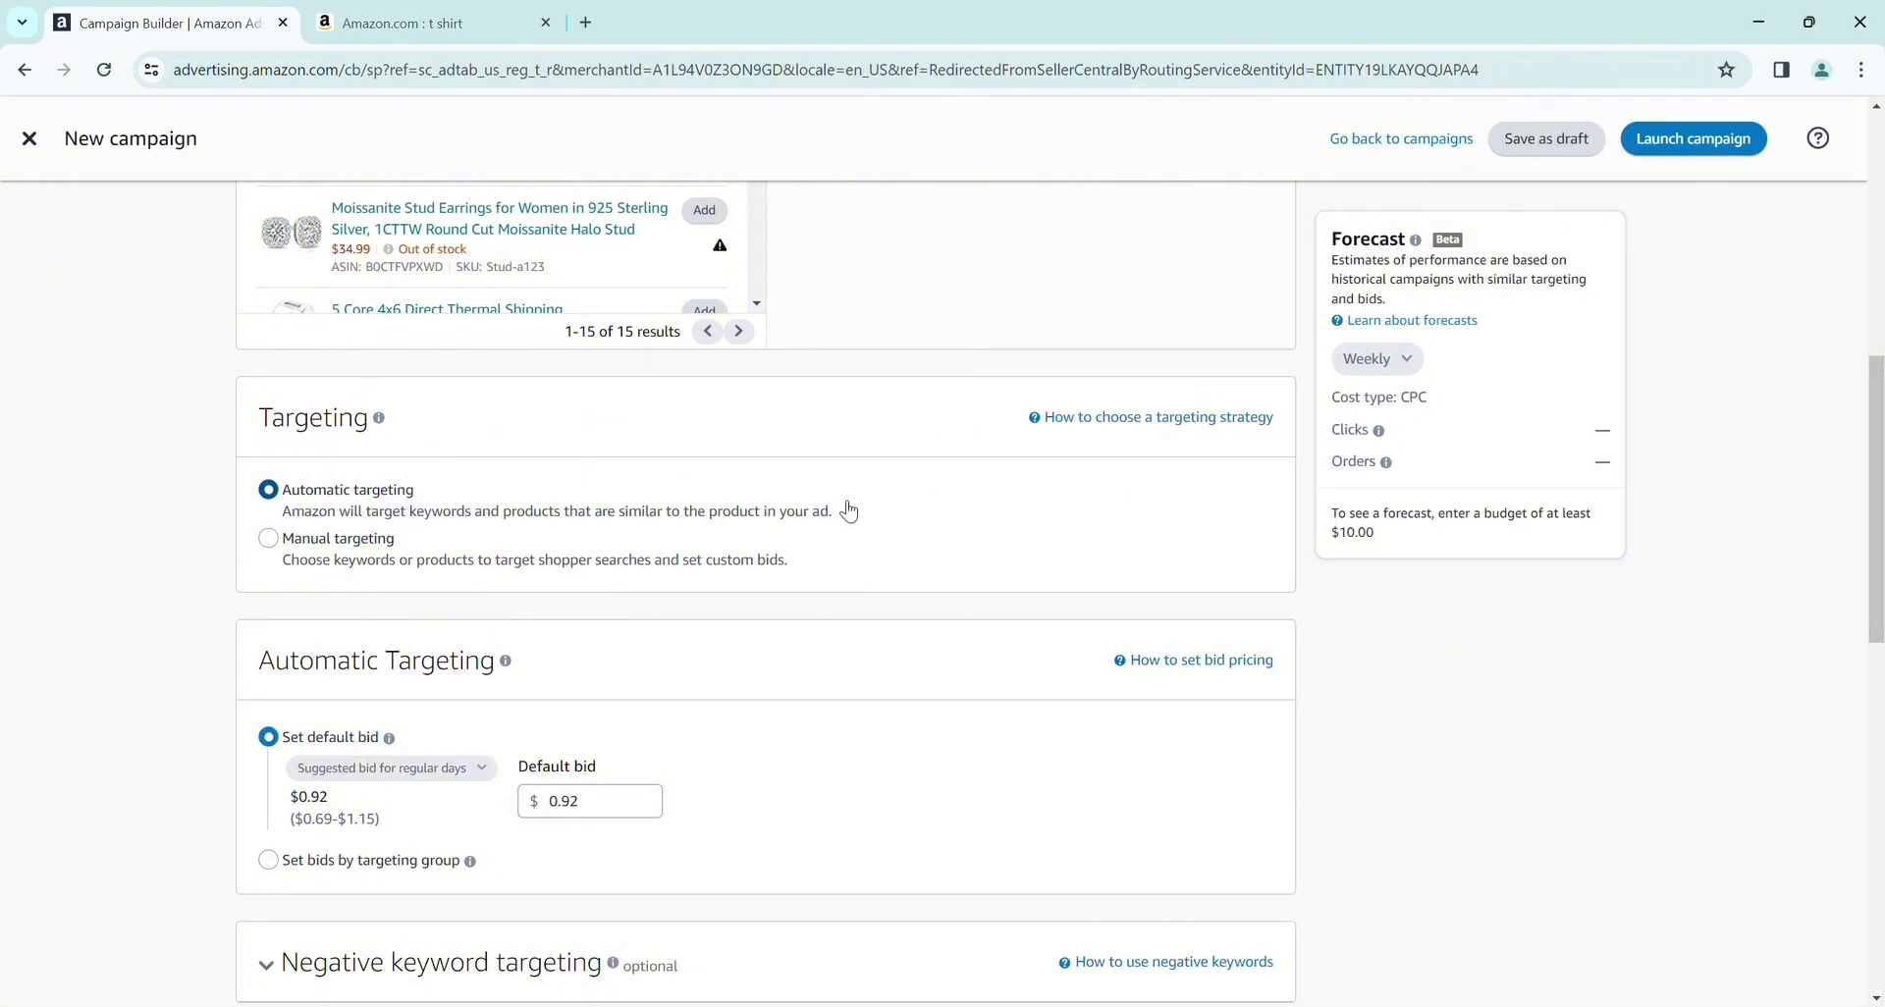
{"action": "left_click_drag", "start_coordinate": [1880, 422], "coordinate": [1880, 491]}
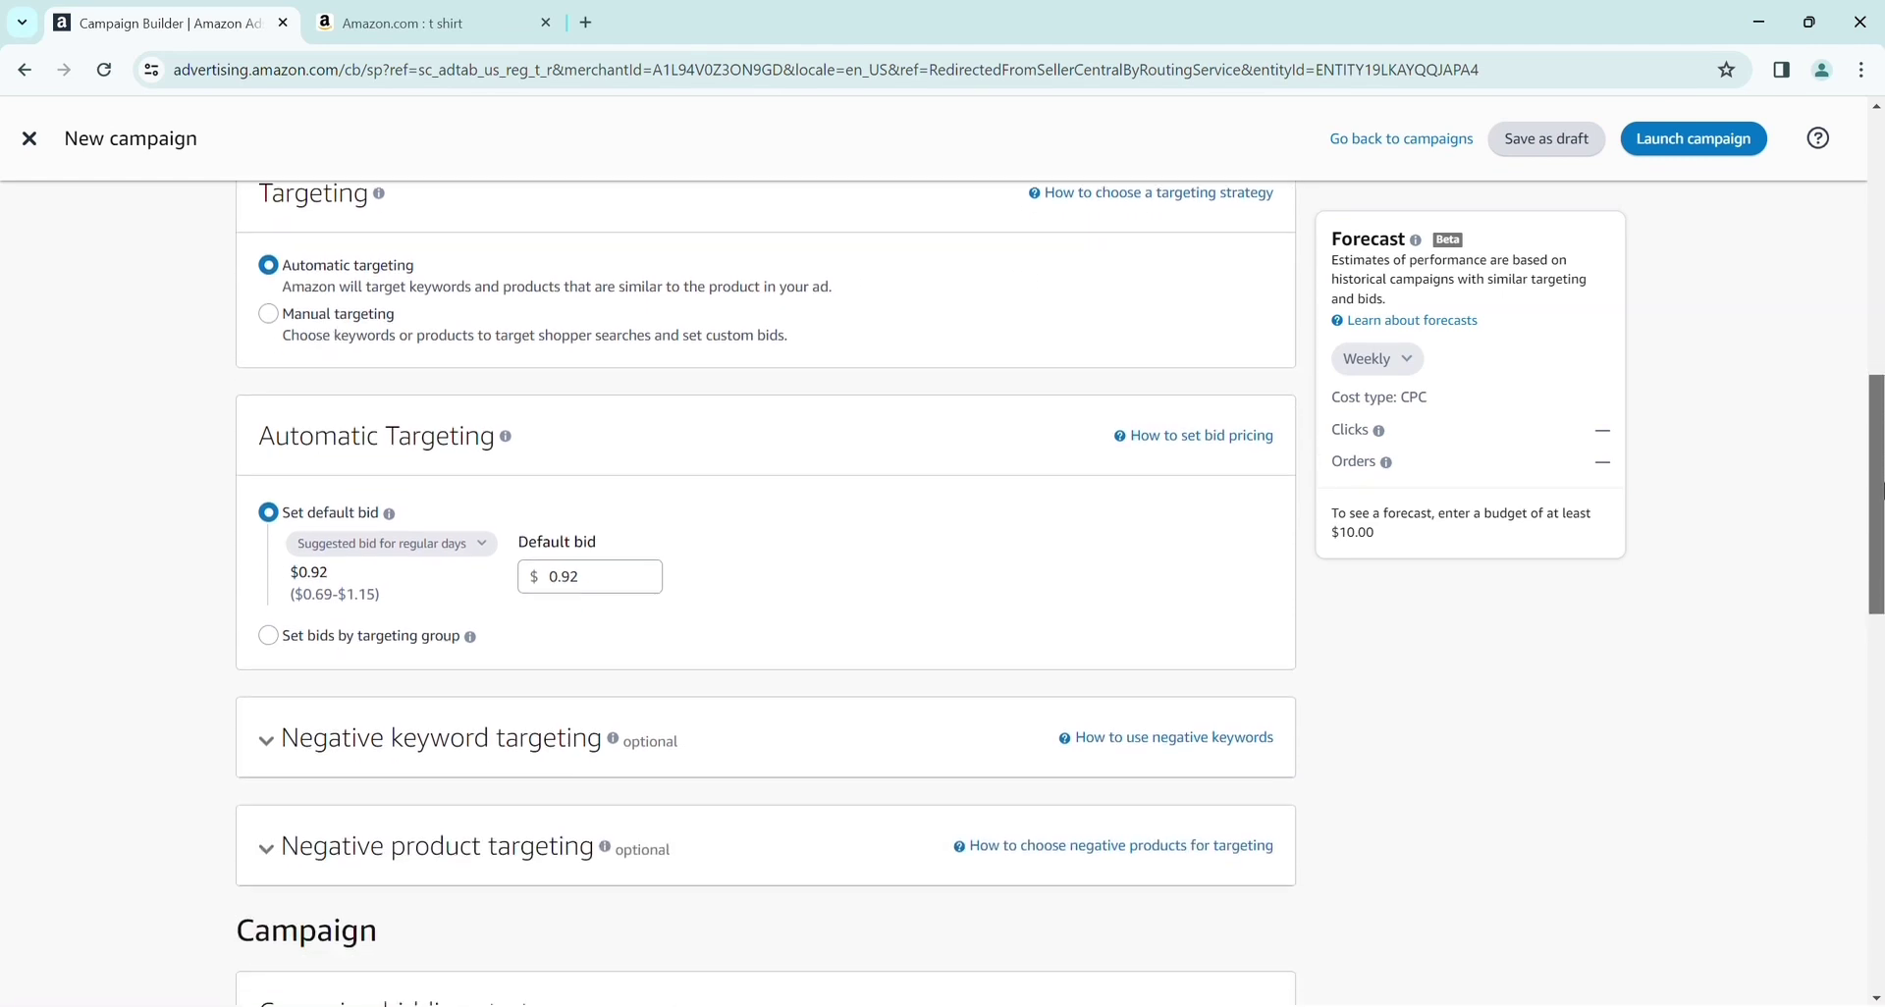
{"action": "mouse_move", "coordinate": [375, 535]}
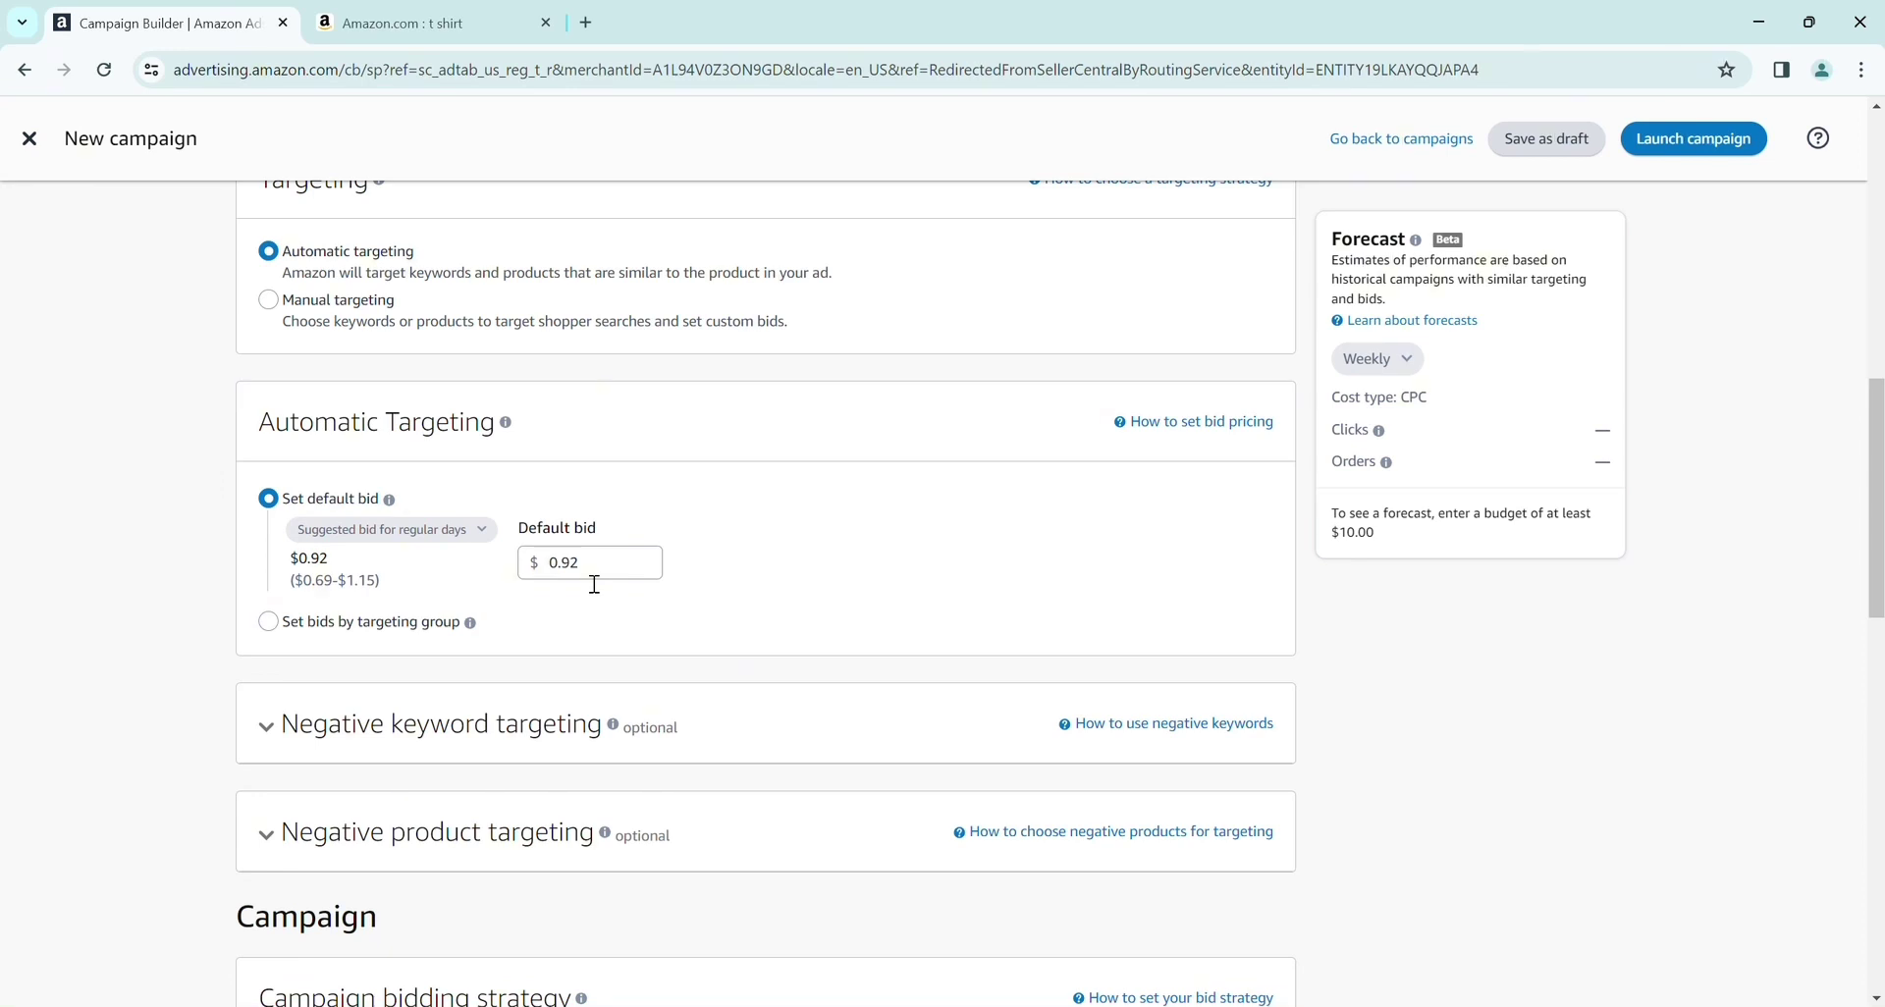
{"action": "left_click_drag", "start_coordinate": [1870, 487], "coordinate": [1868, 543]}
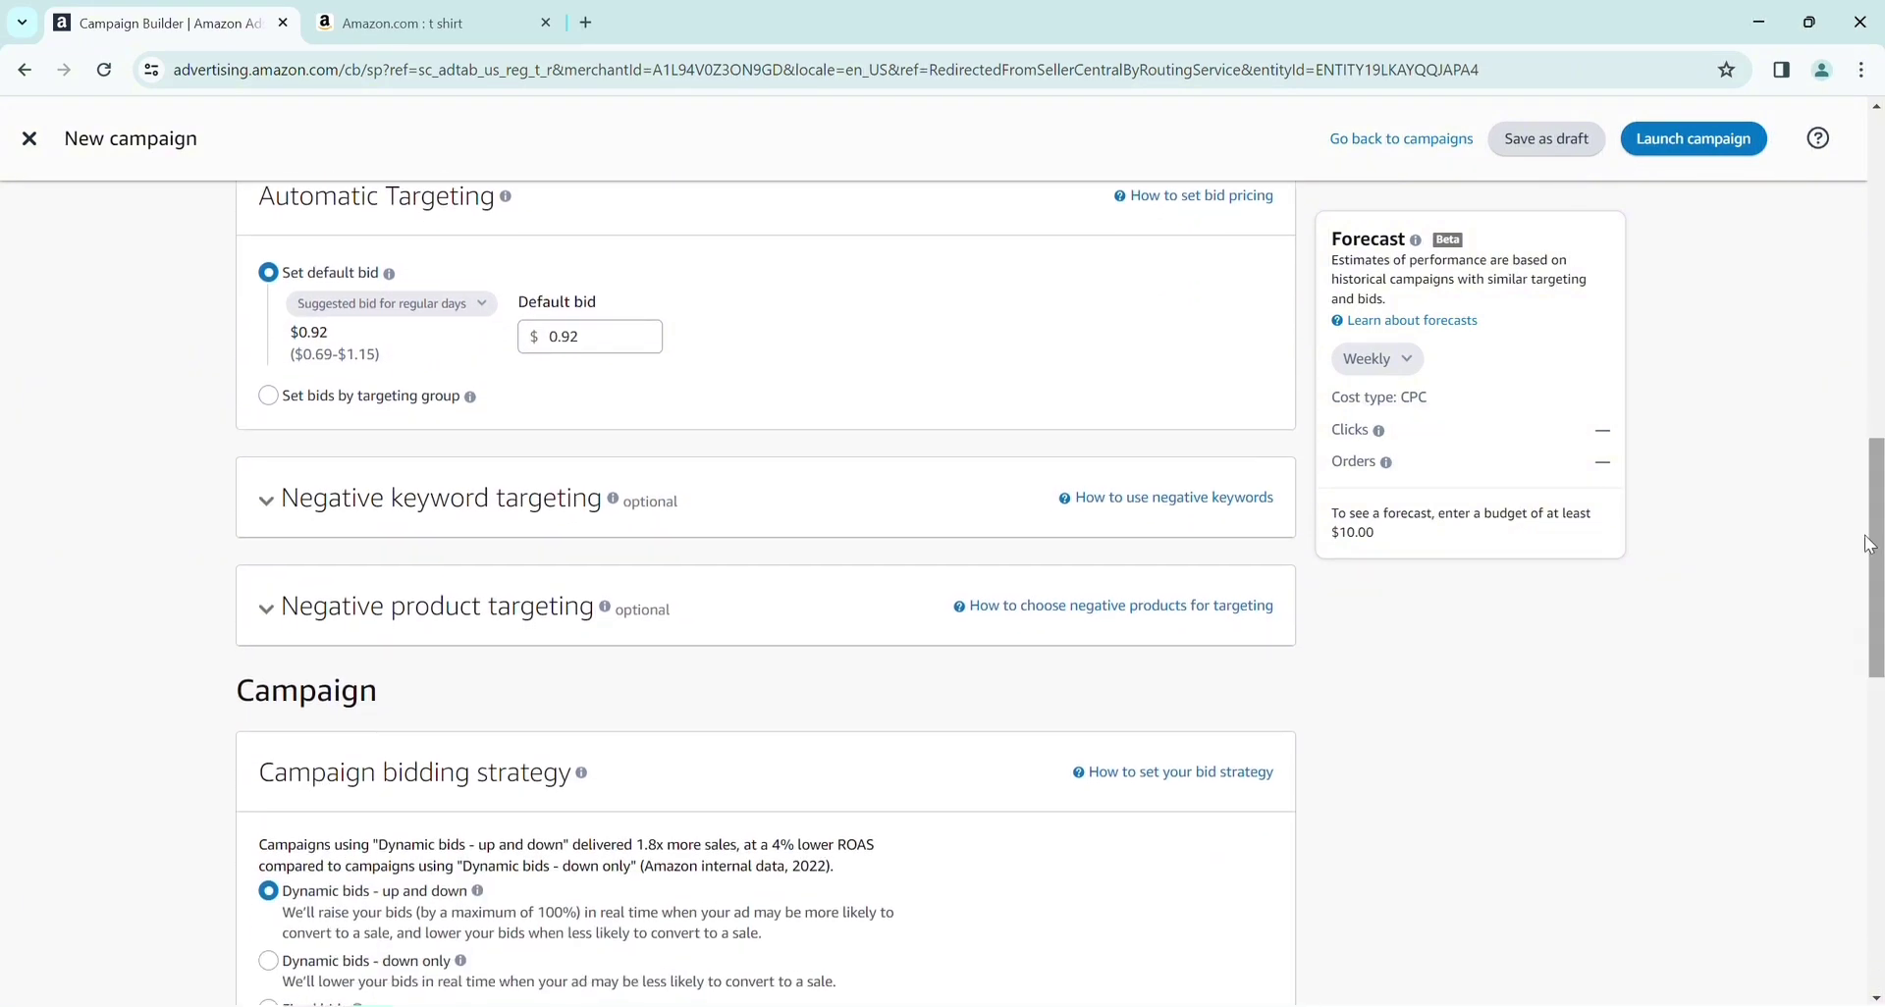
{"action": "left_click", "coordinate": [427, 490]}
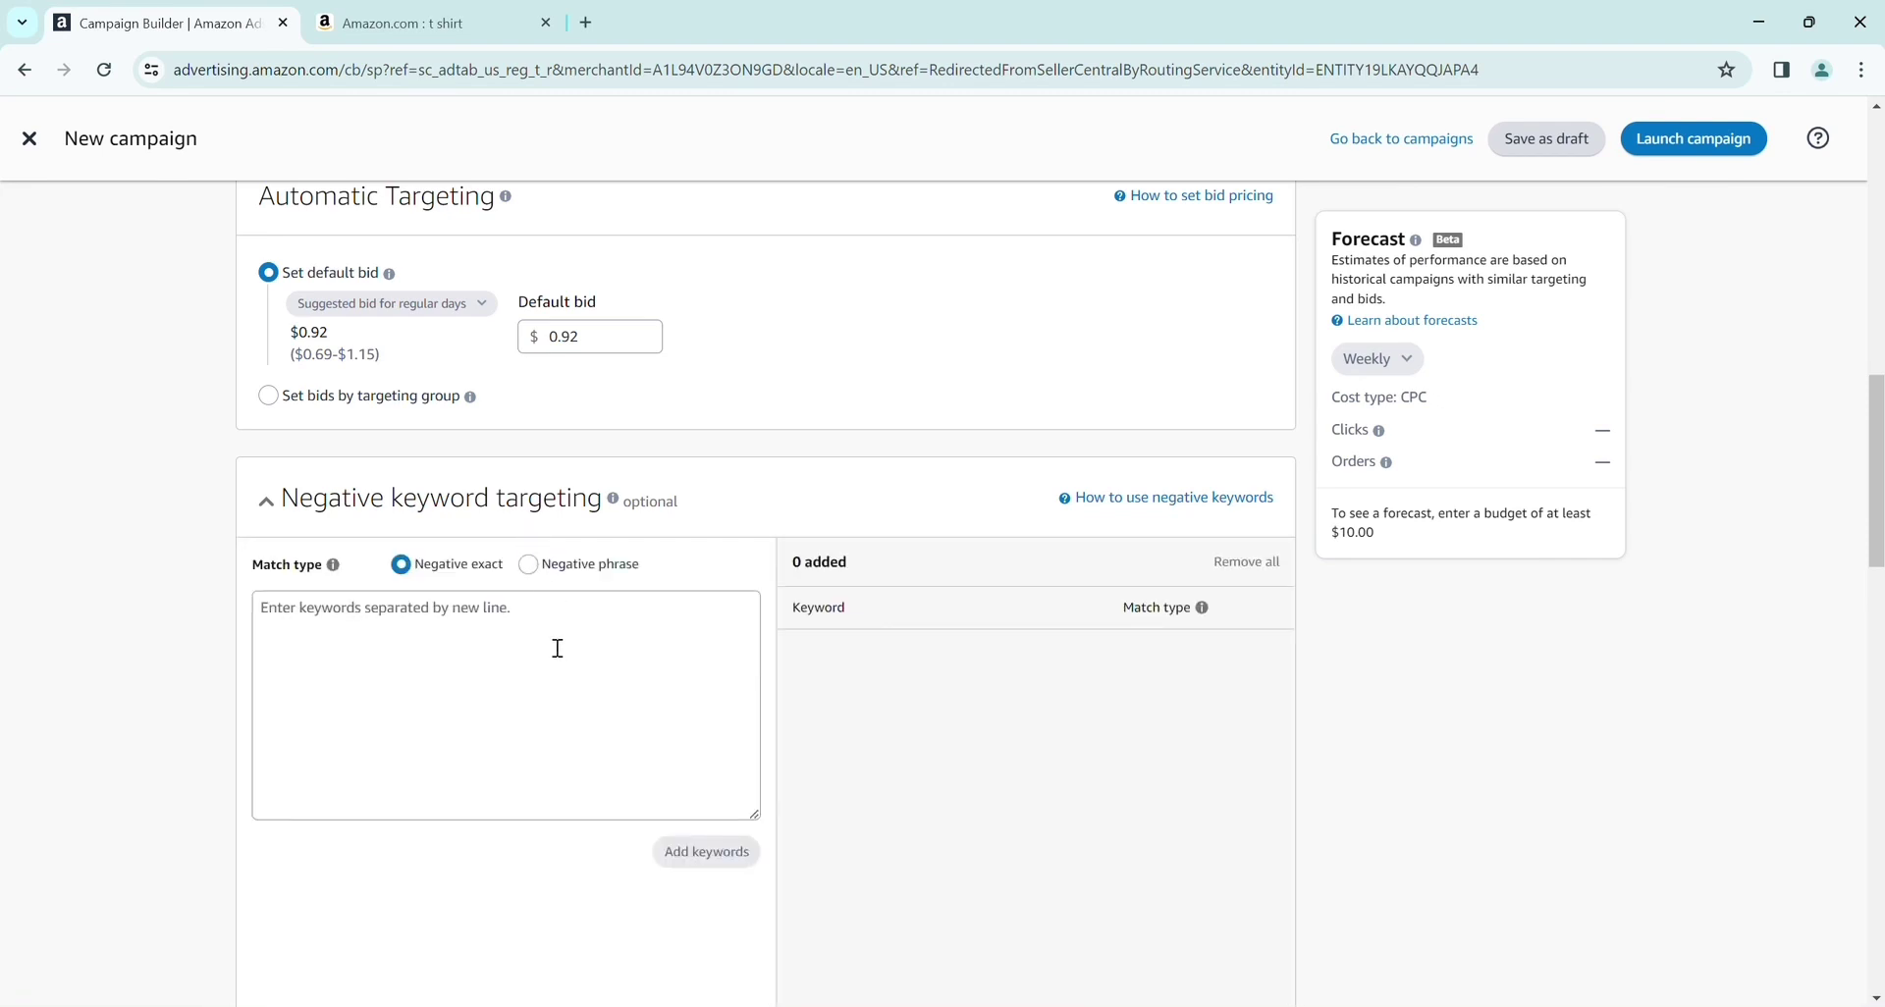
{"action": "left_click", "coordinate": [472, 628]}
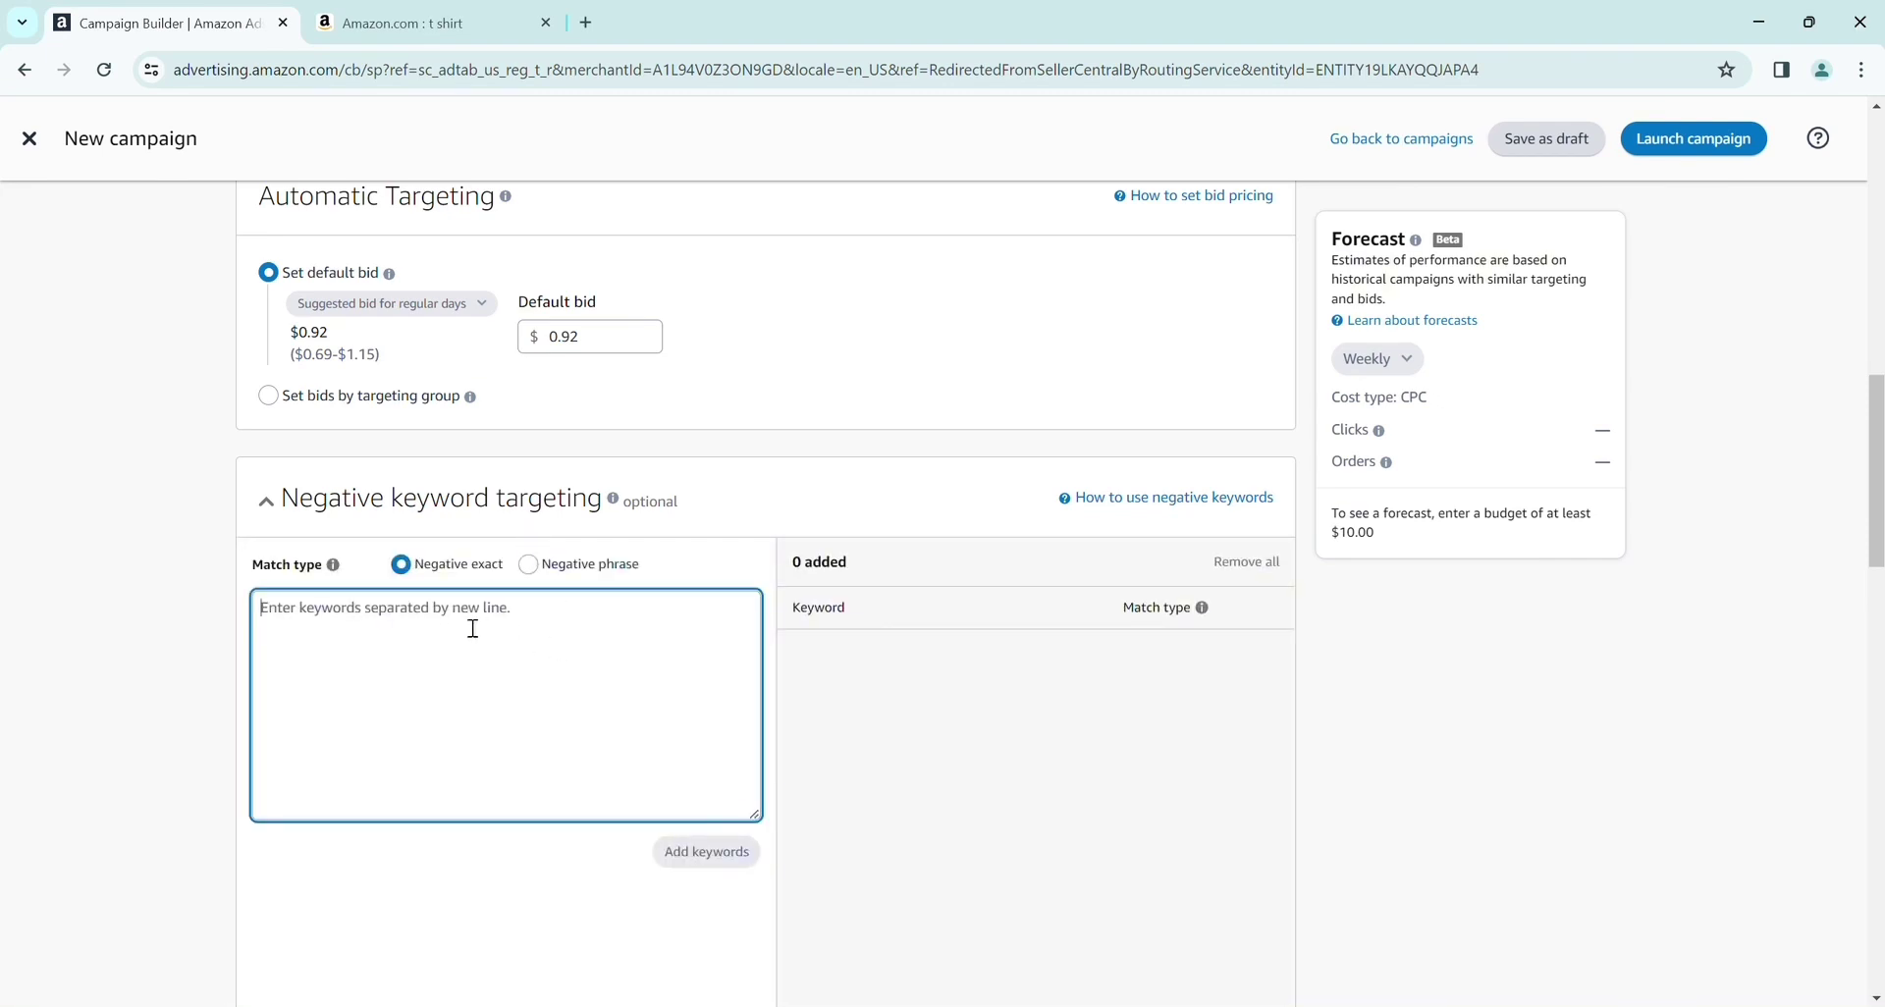
{"action": "type", "text": "jeans"}
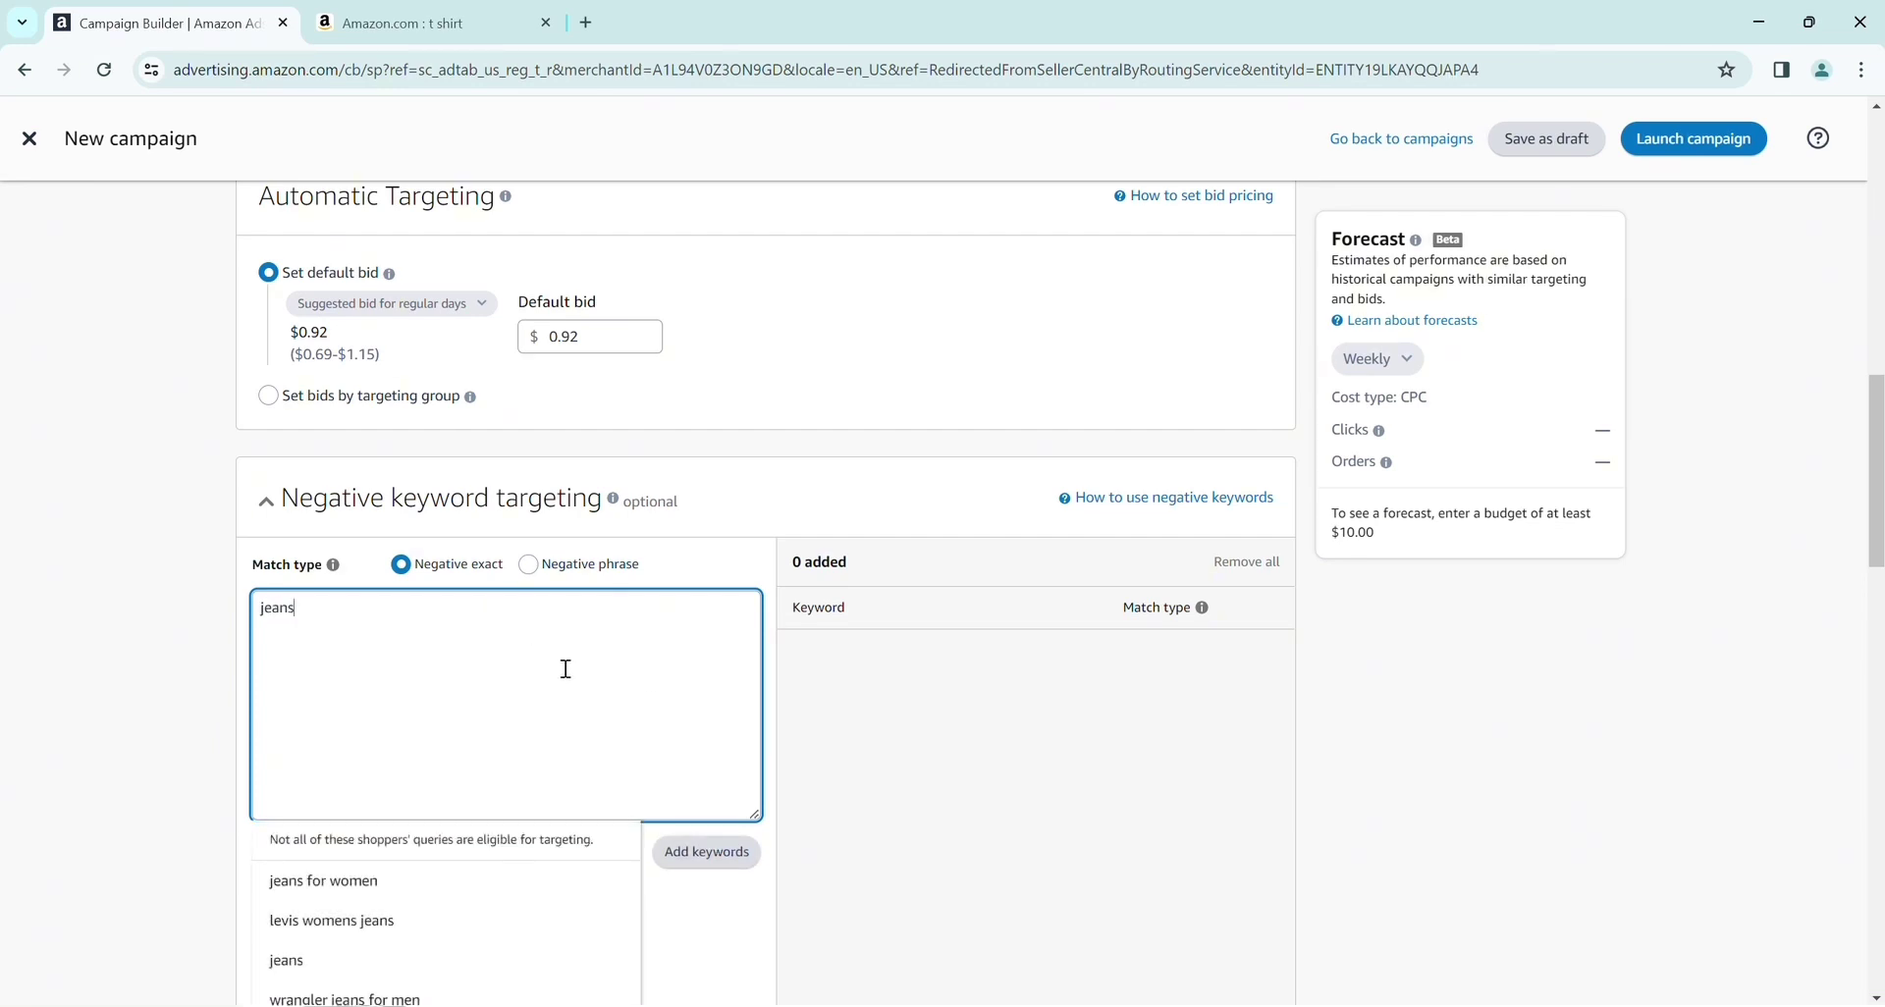
{"action": "left_click", "coordinate": [425, 882]}
{"action": "left_click", "coordinate": [731, 854]}
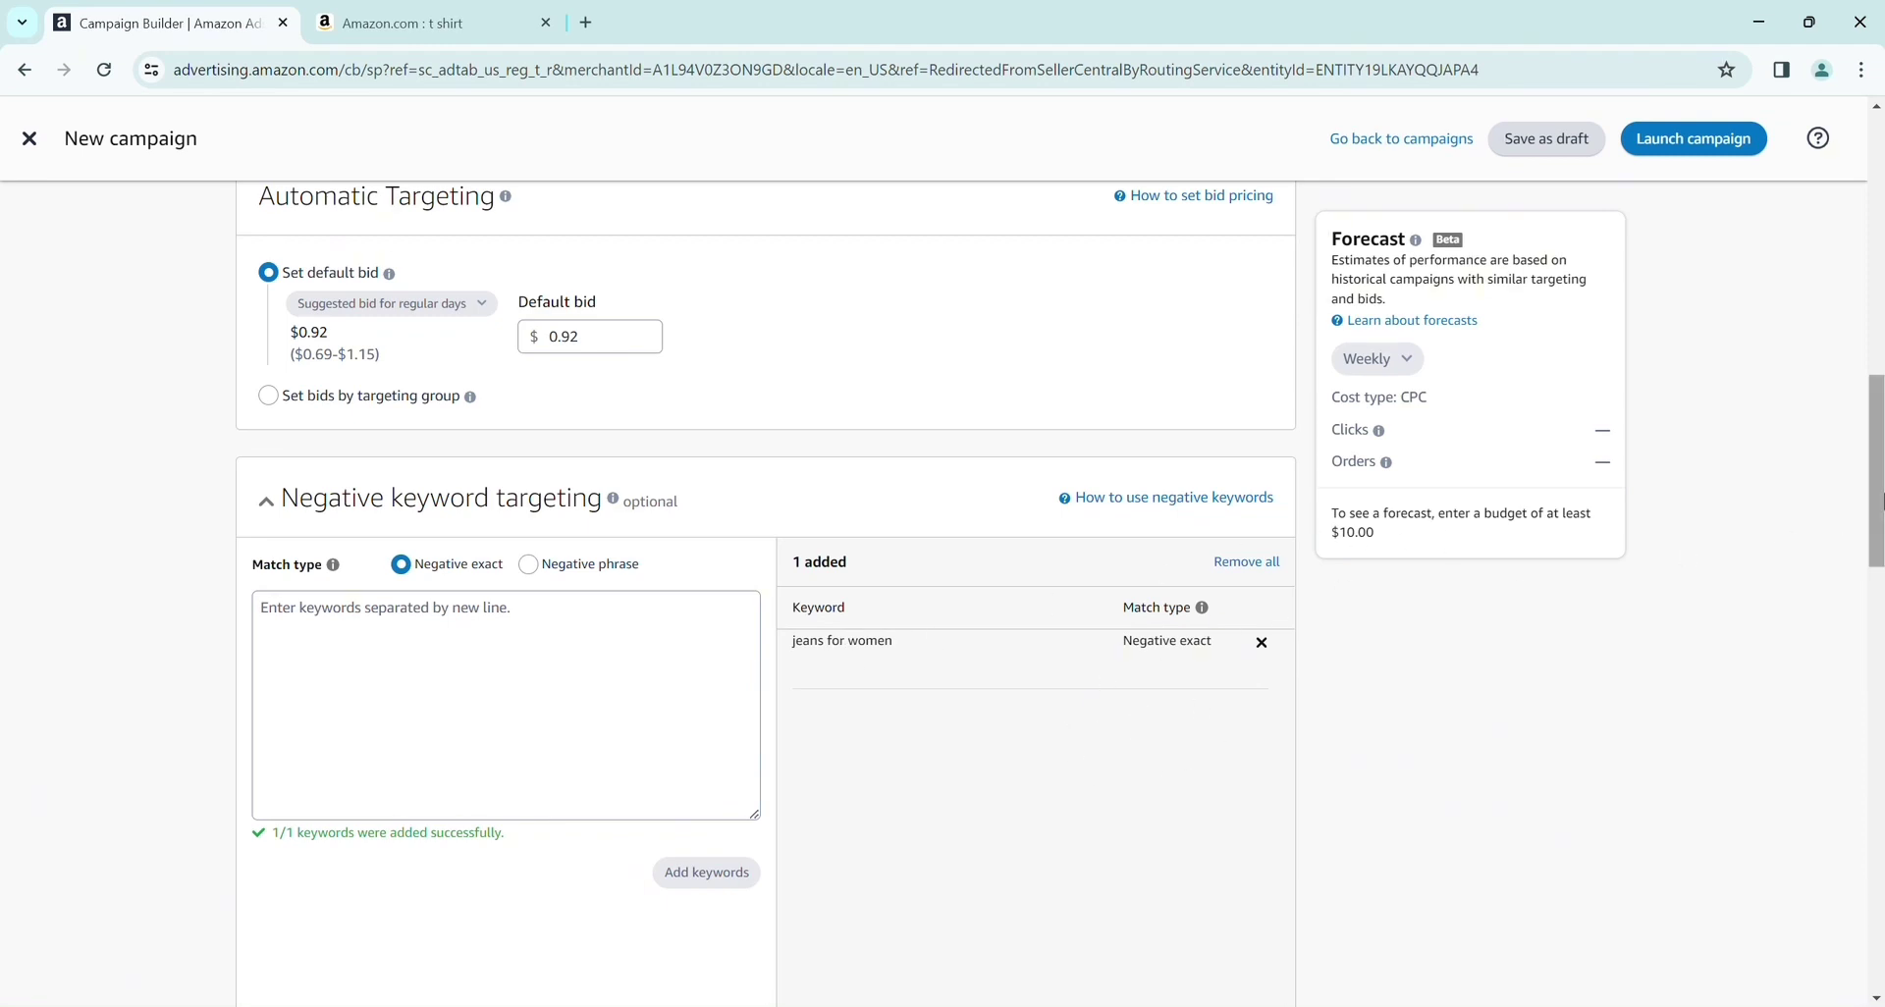
- Expand the optional negative product targeting section, then open the Pair of Thieves 3-pack undershirts listing from the amazon.com t-shirt results
{"action": "left_click_drag", "start_coordinate": [1880, 499], "coordinate": [1880, 730]}
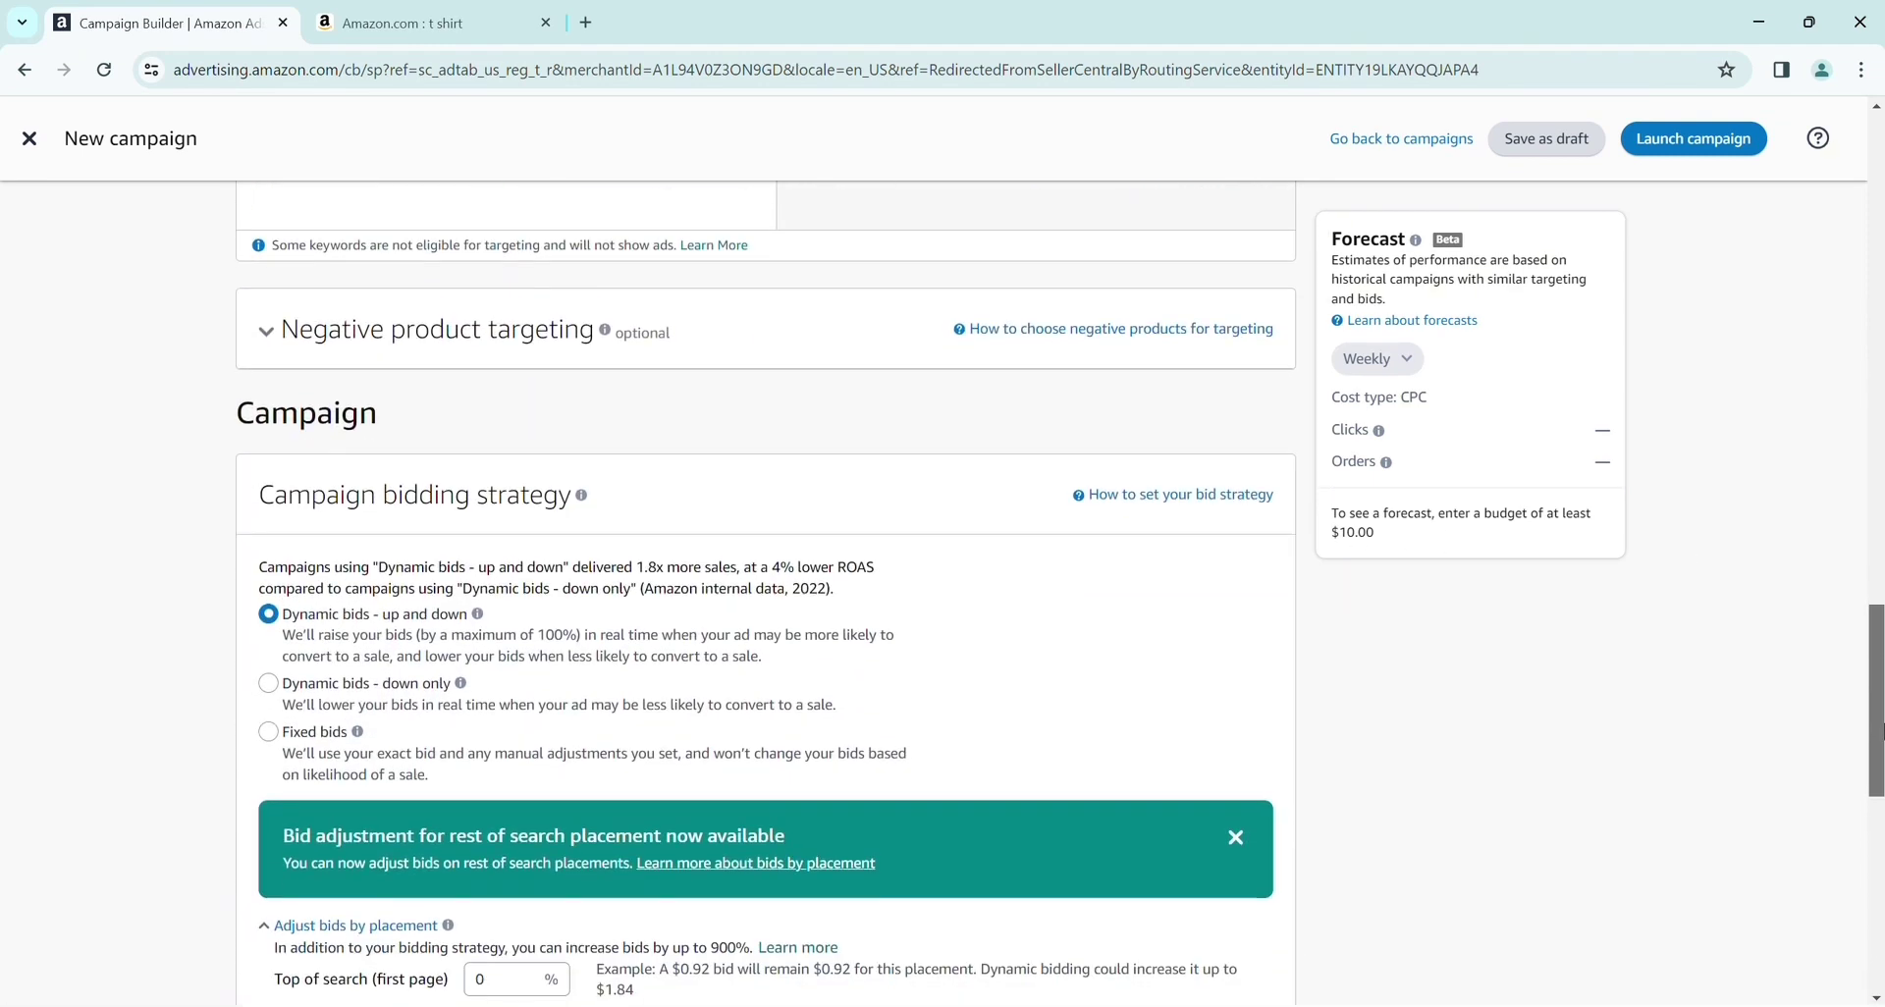
{"action": "left_click", "coordinate": [289, 343]}
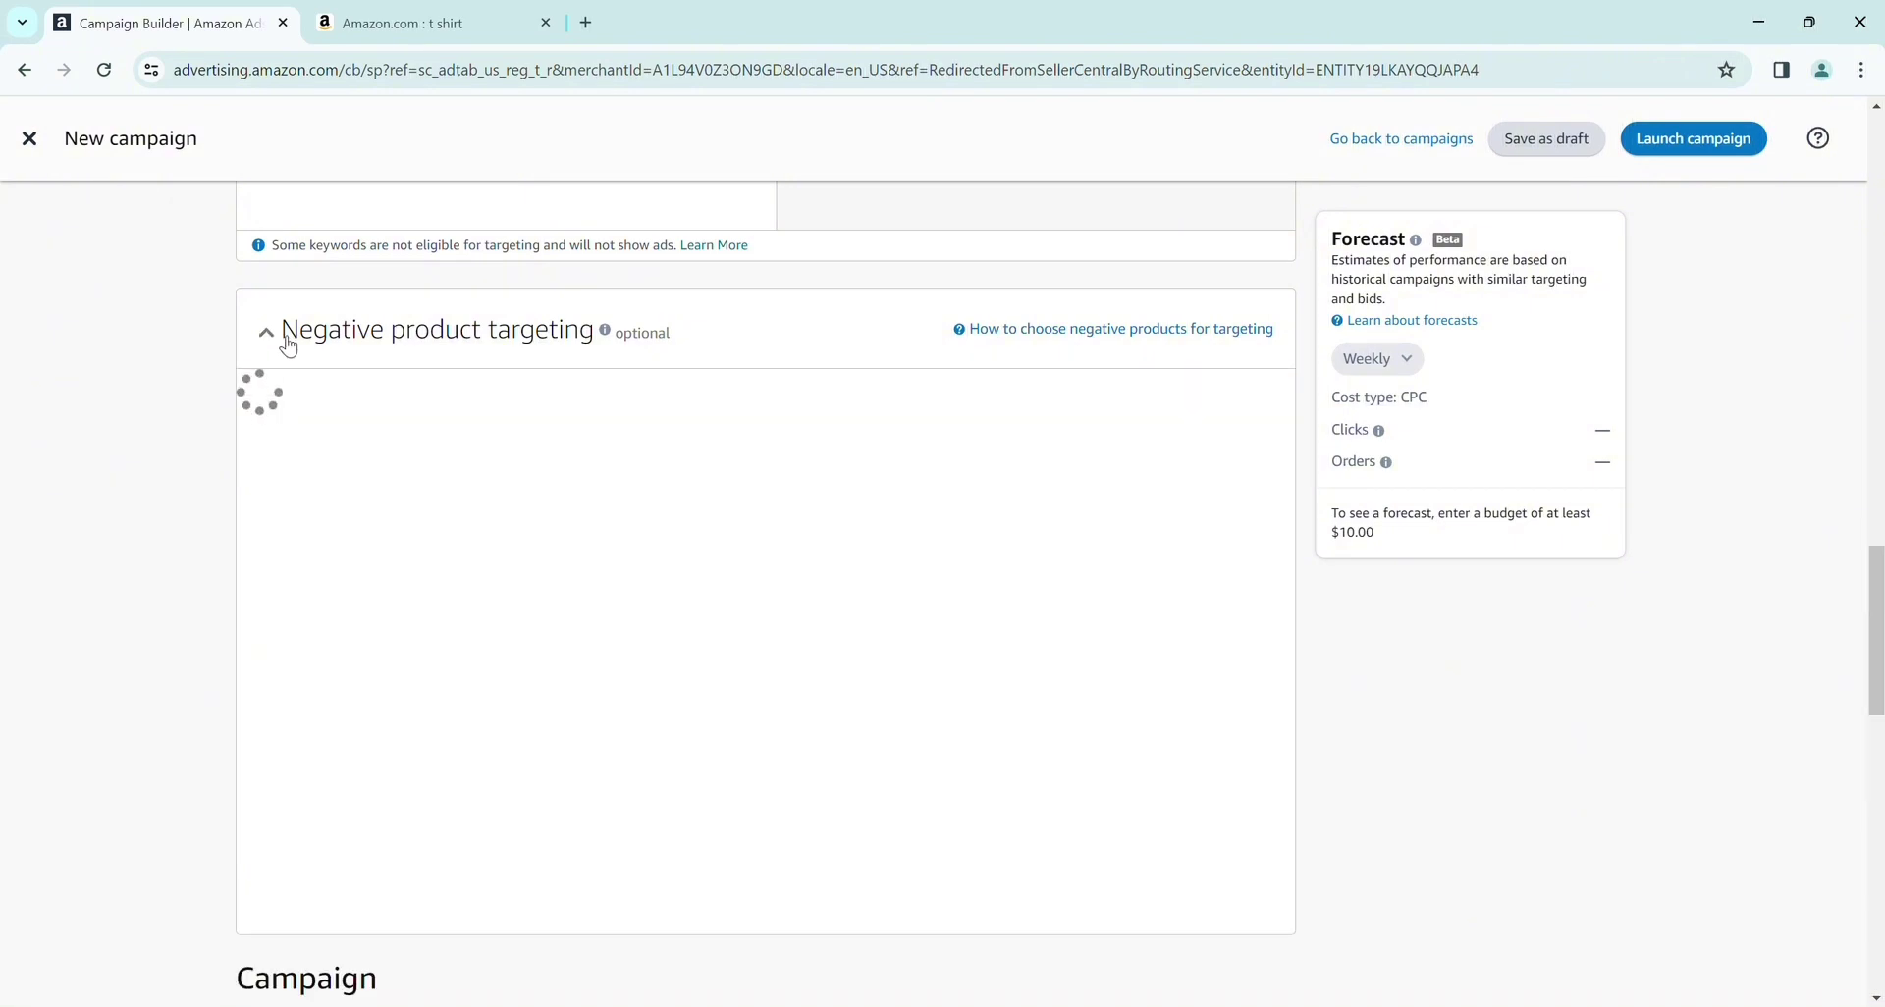
{"action": "left_click", "coordinate": [432, 22]}
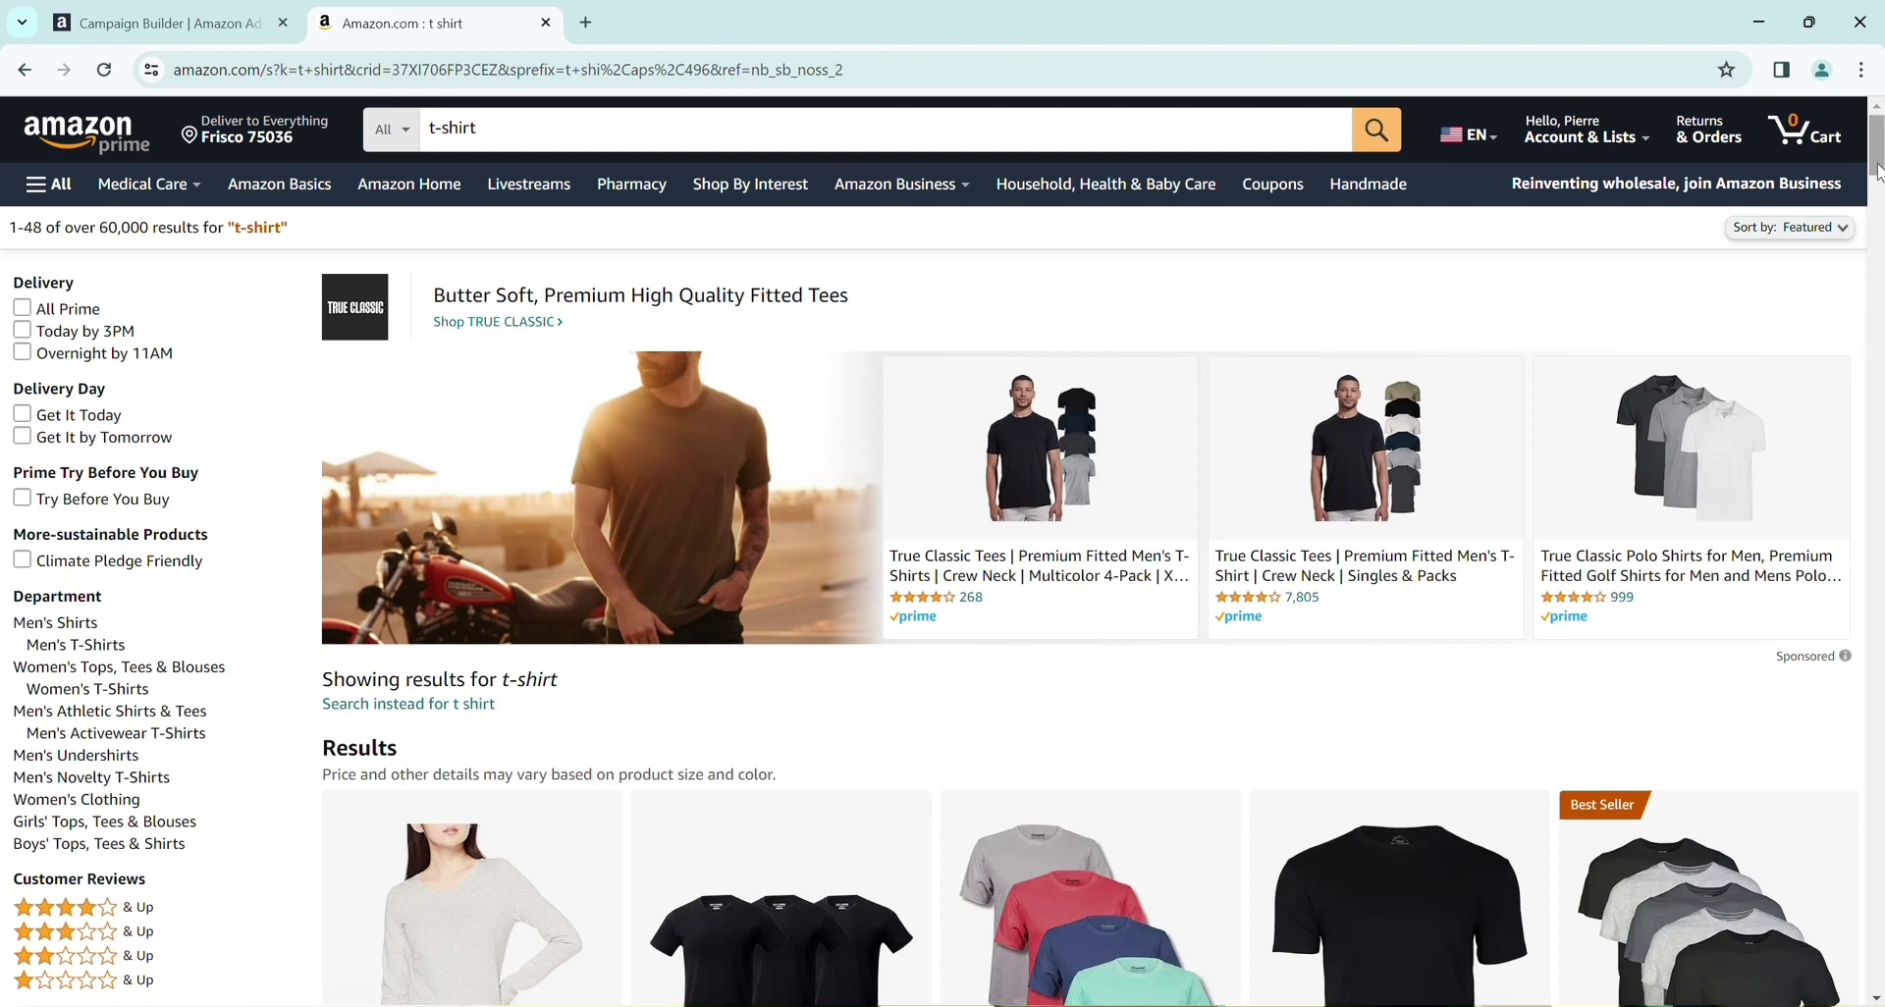
{"action": "left_click_drag", "start_coordinate": [1877, 172], "coordinate": [1877, 213]}
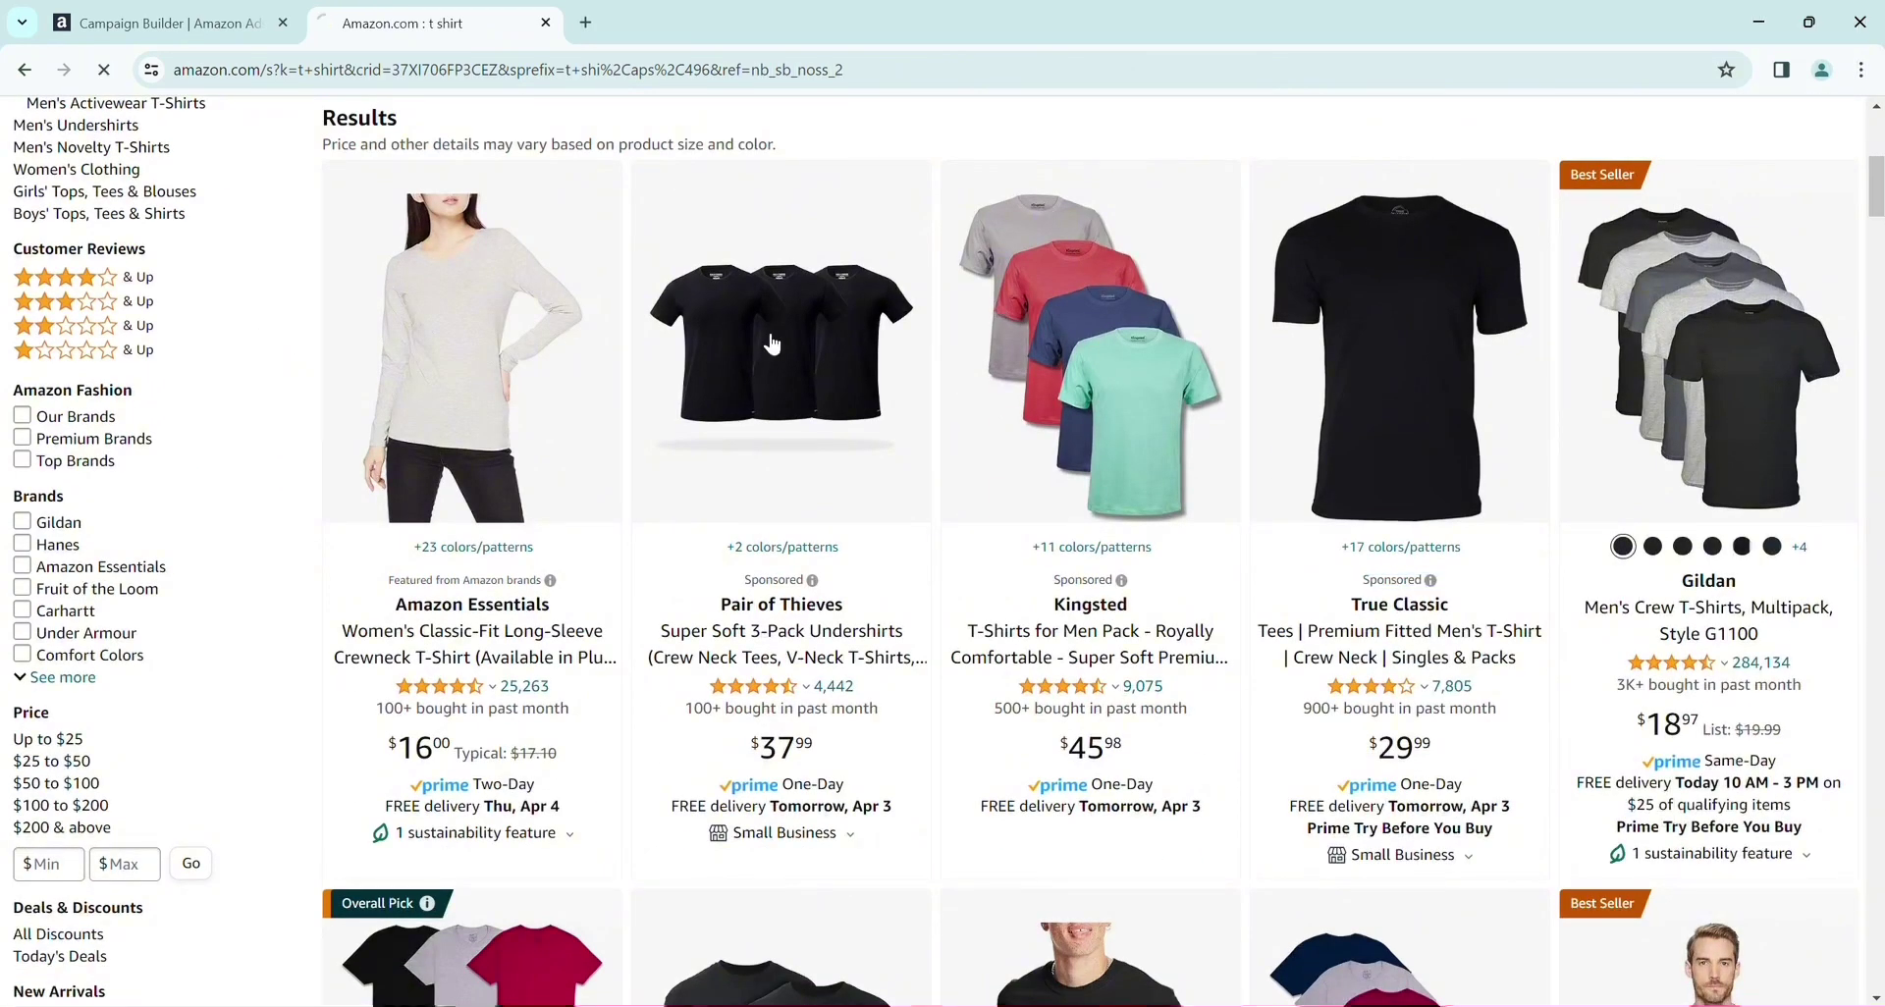
{"action": "left_click", "coordinate": [772, 343]}
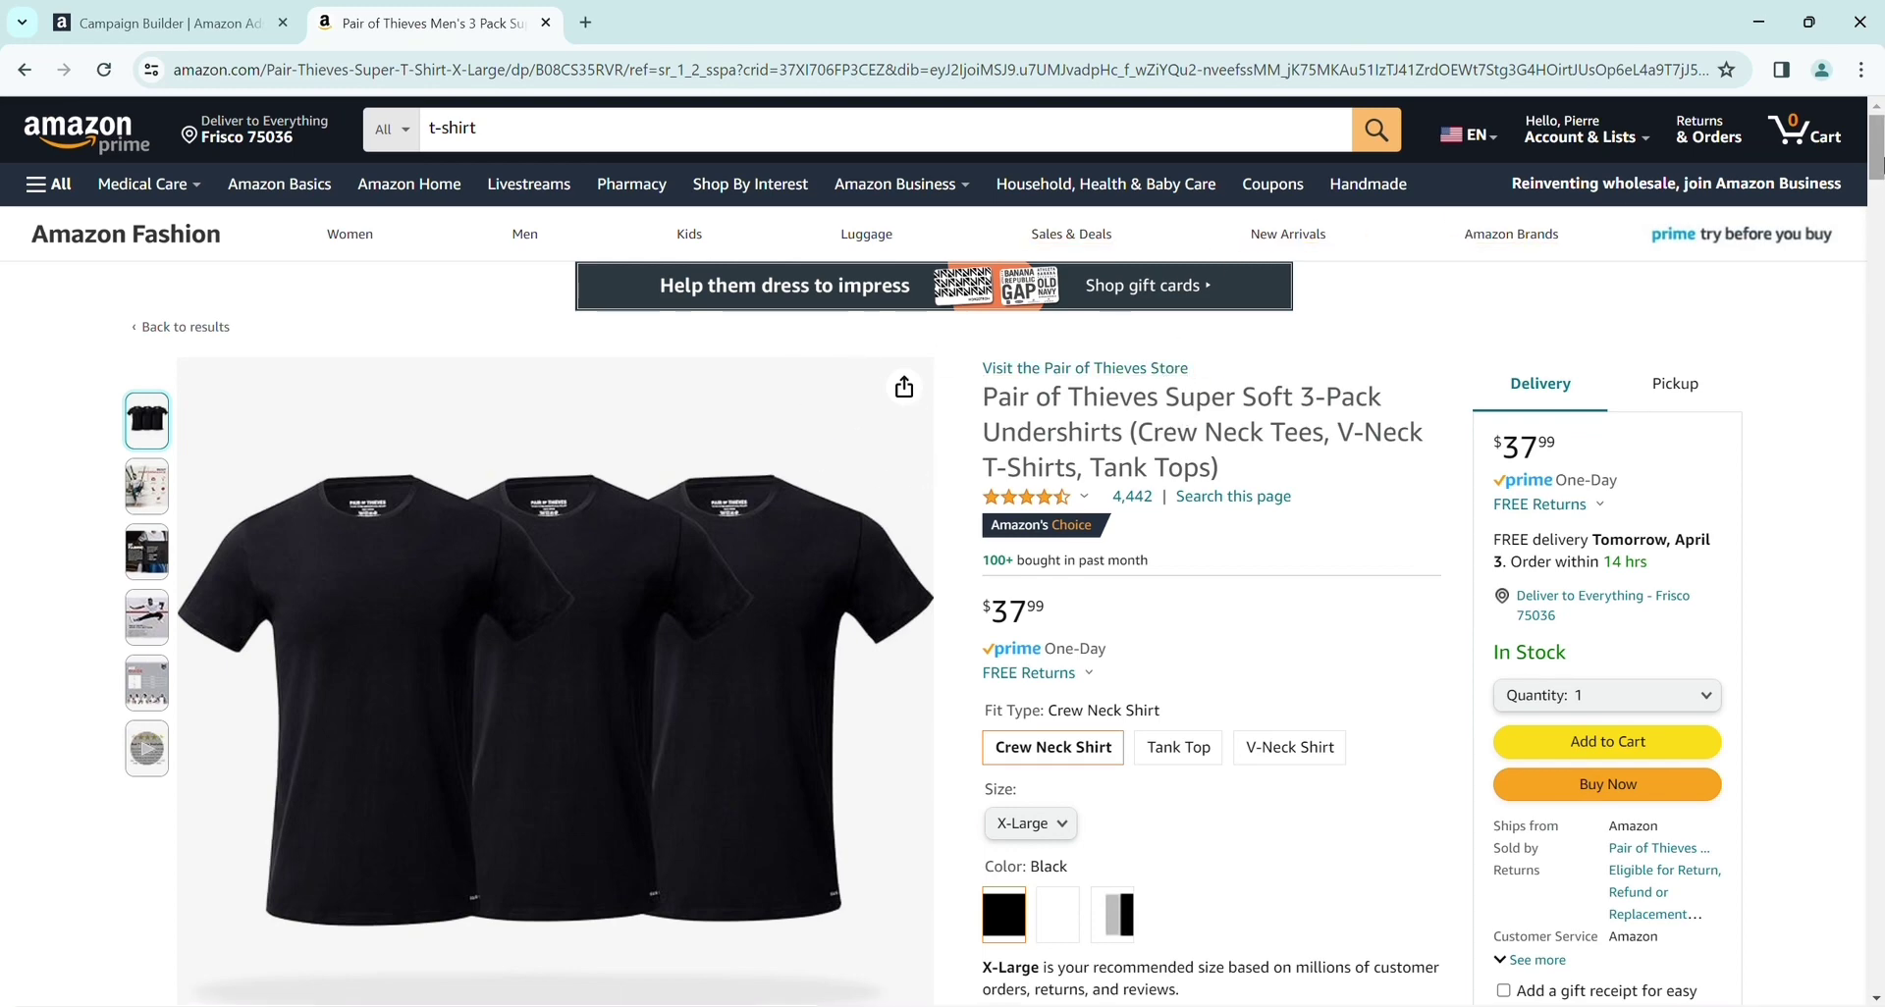
- Look over the sponsored related products on the undershirt listing, then copy the ASIN B08CS35RVR from the page address
{"action": "scroll", "coordinate": [1875, 159], "scroll_direction": "down", "scroll_amount": 3}
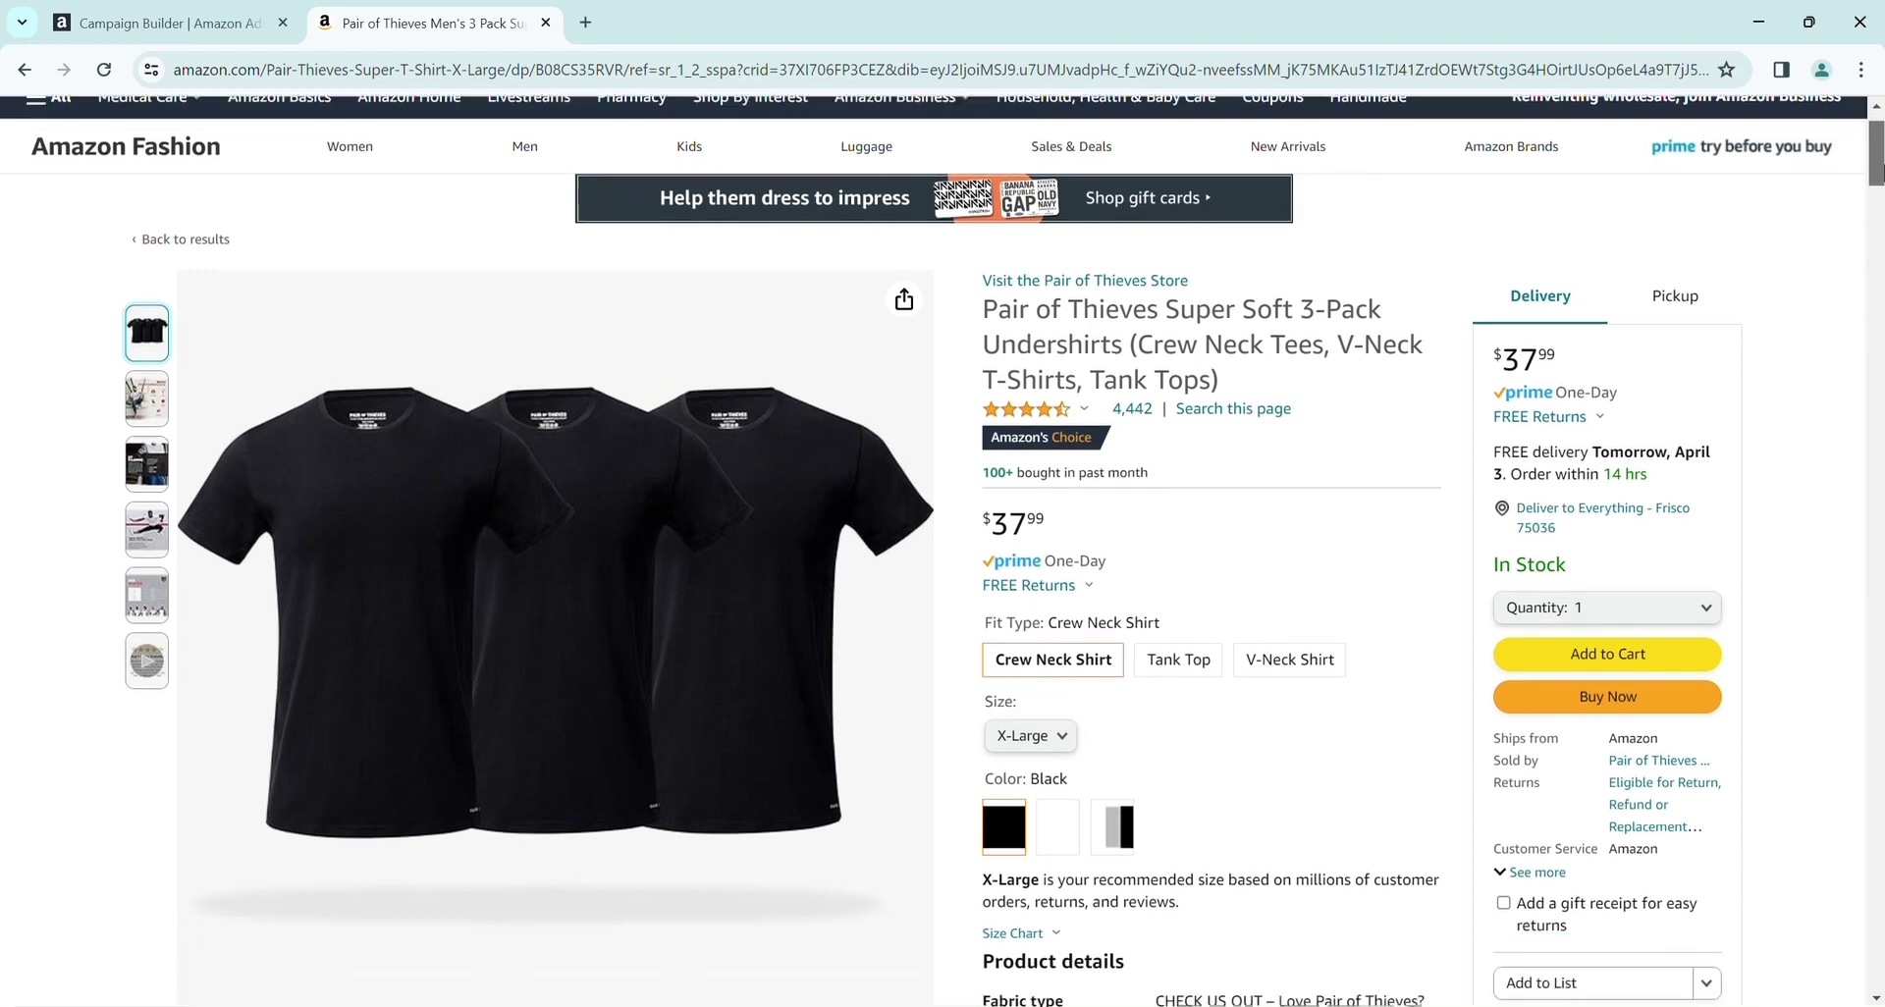
{"action": "left_click_drag", "start_coordinate": [1879, 182], "coordinate": [1879, 306]}
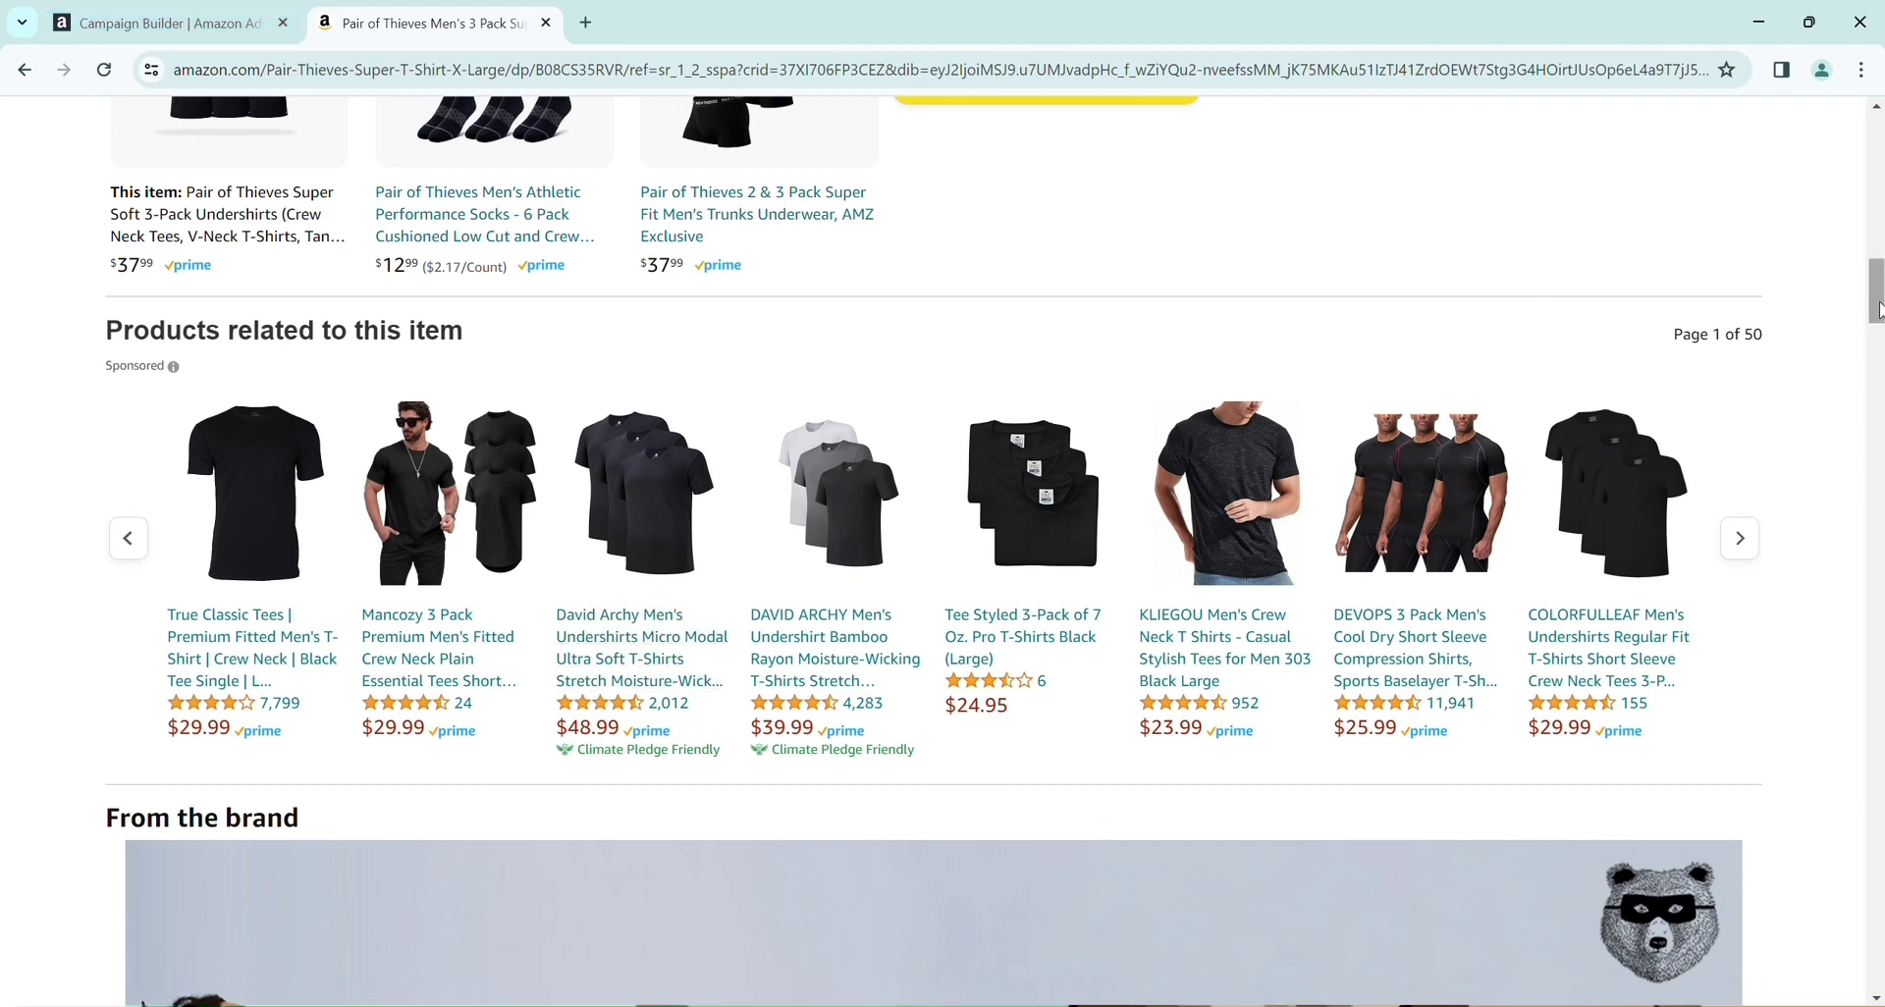
{"action": "left_click_drag", "start_coordinate": [1877, 310], "coordinate": [1875, 163]}
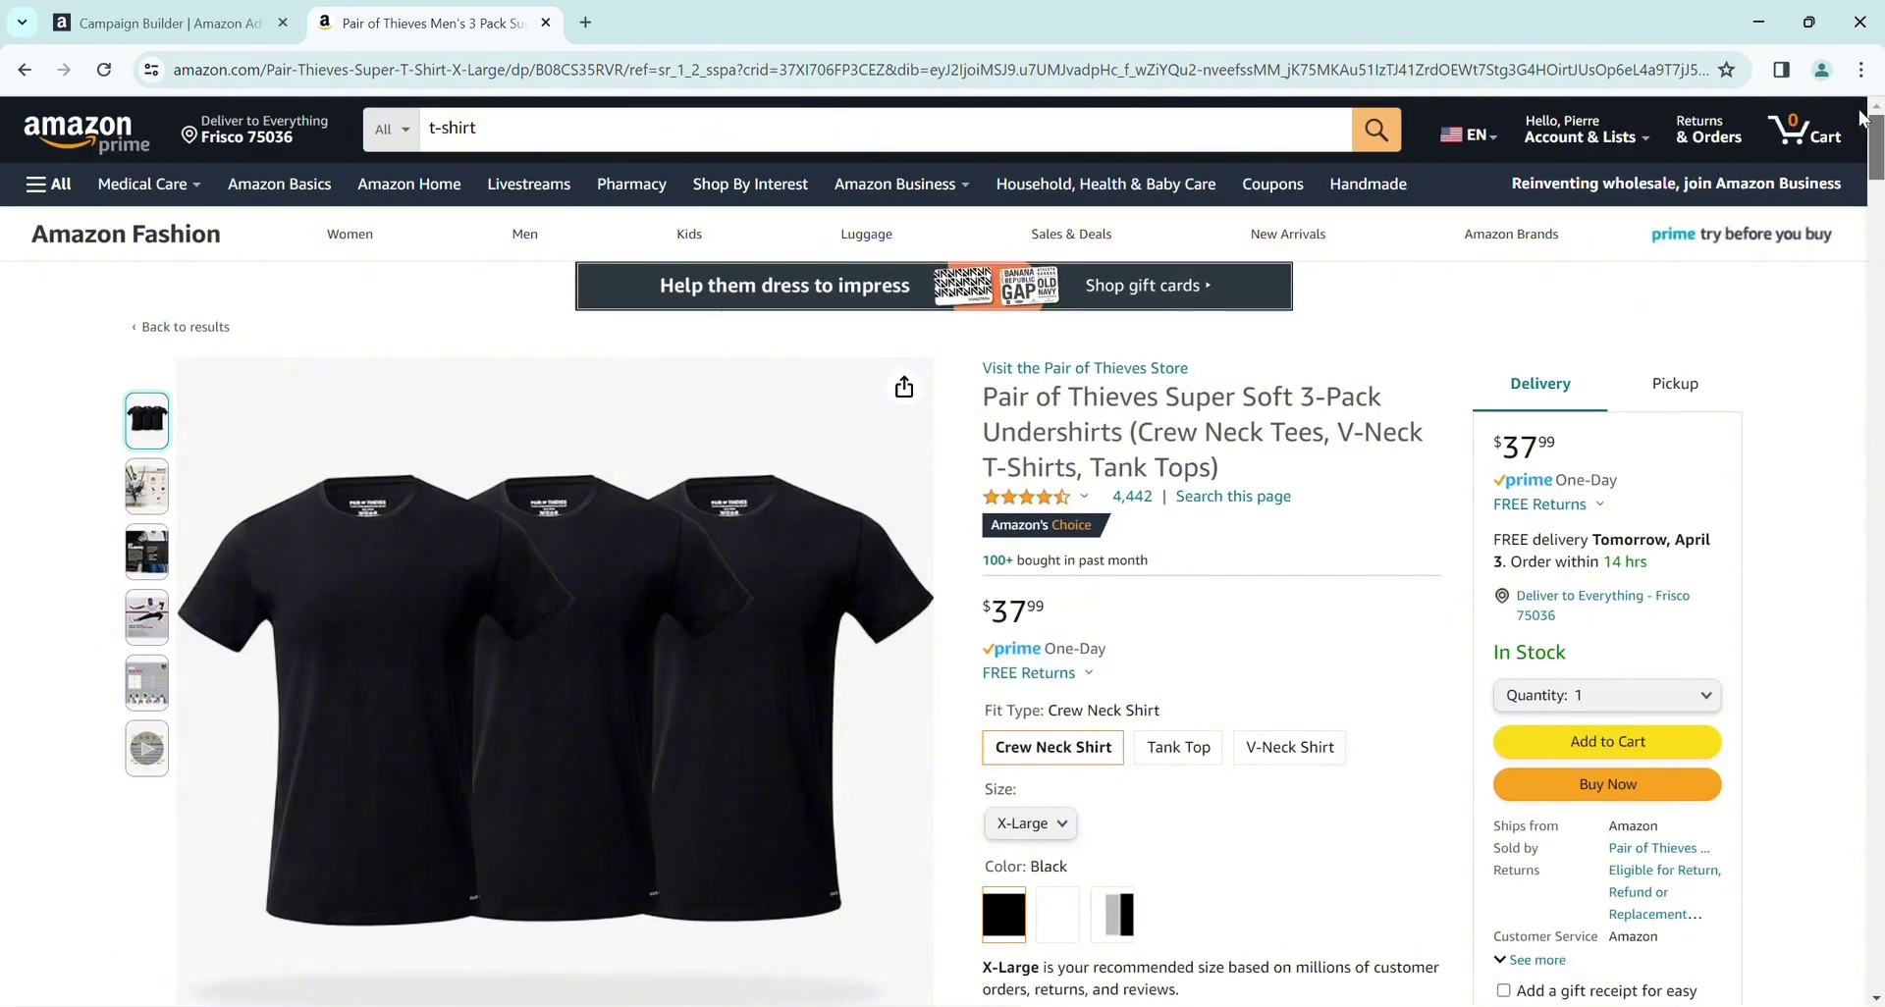
{"action": "double_click", "coordinate": [601, 80]}
{"action": "key", "text": "ctrl+c"}
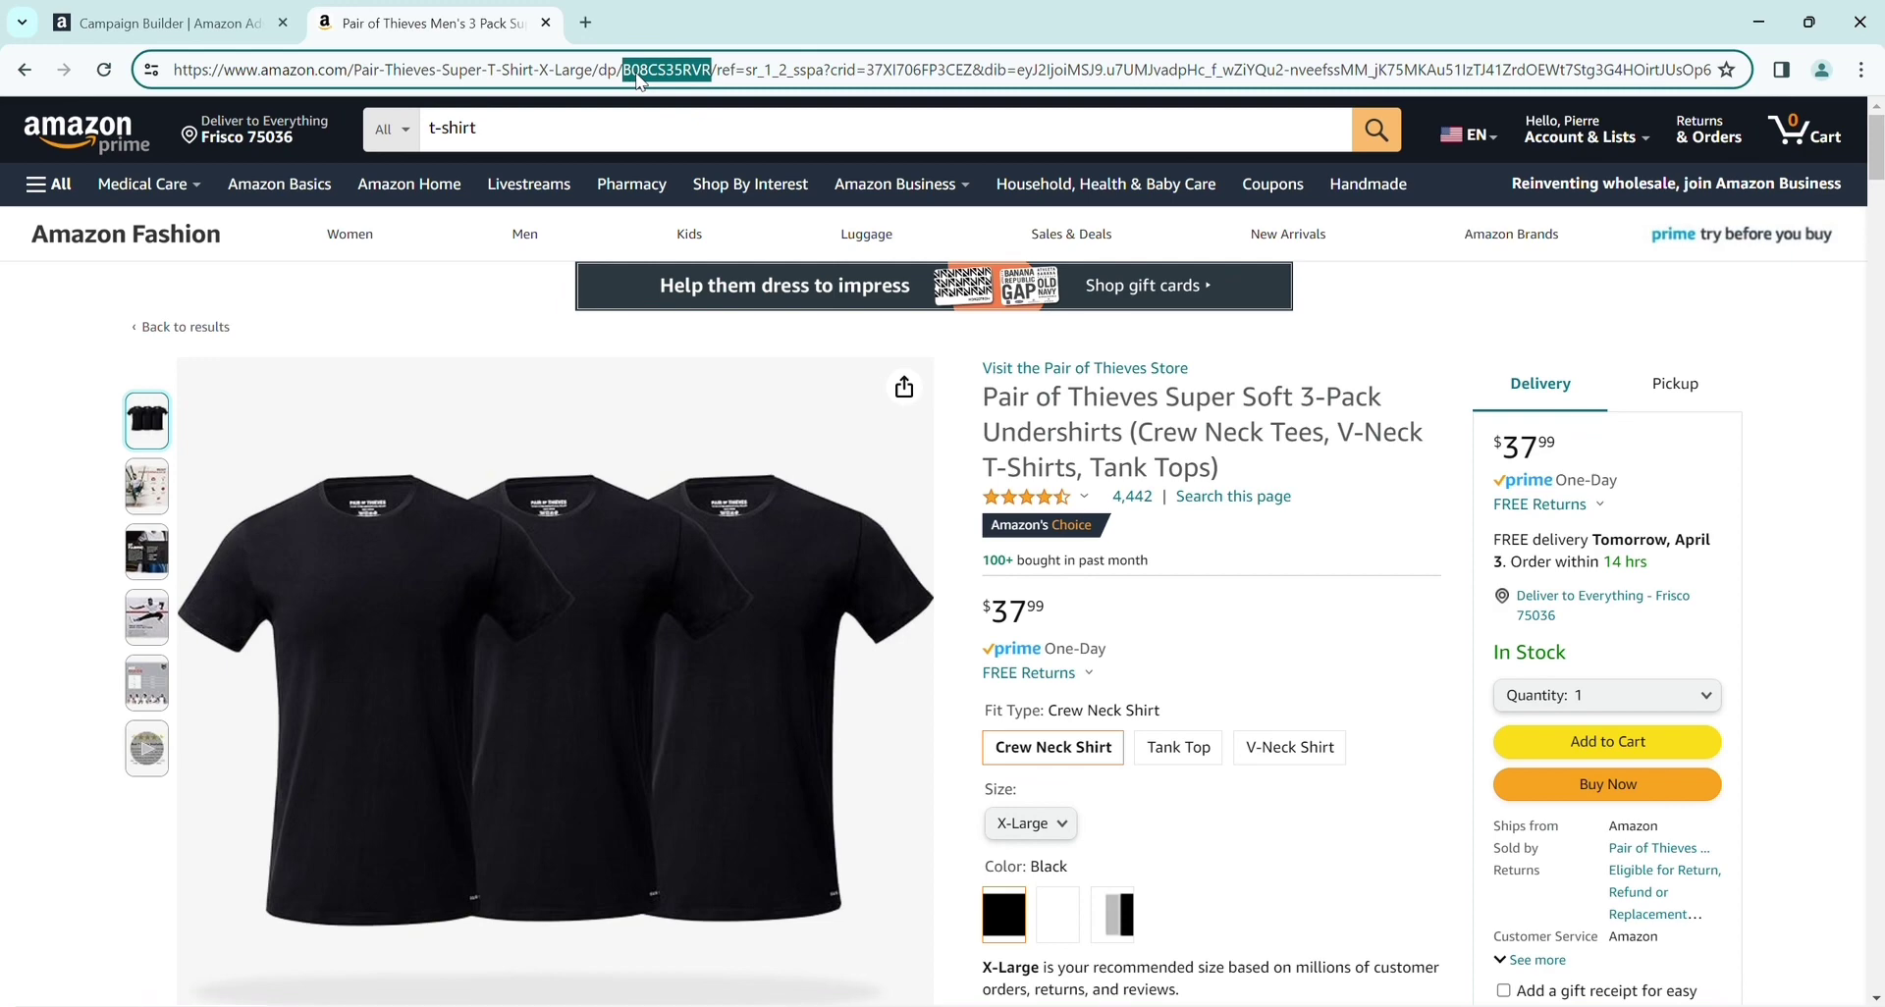
- Back in the campaign builder, find ASIN B08CS35RVR under negative product targeting and exclude that product
{"action": "left_click", "coordinate": [113, 21]}
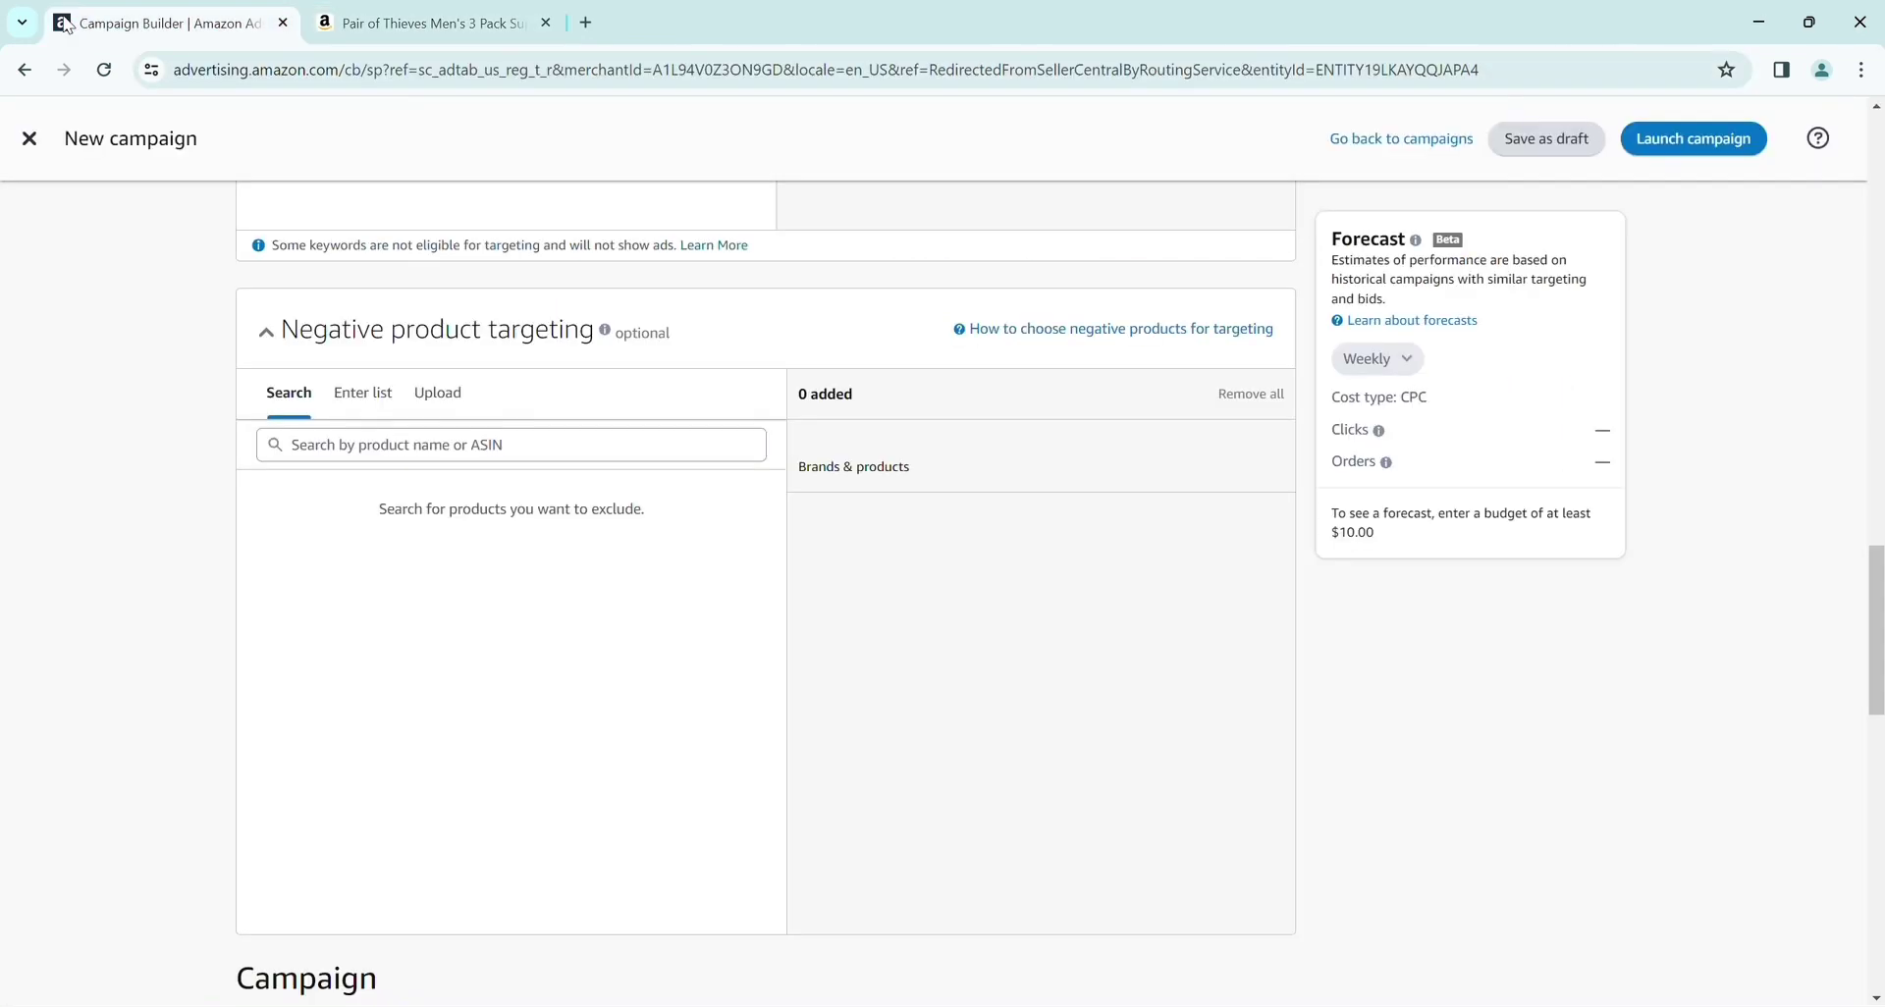
{"action": "left_click", "coordinate": [452, 454]}
{"action": "key", "text": "ctrl+v"}
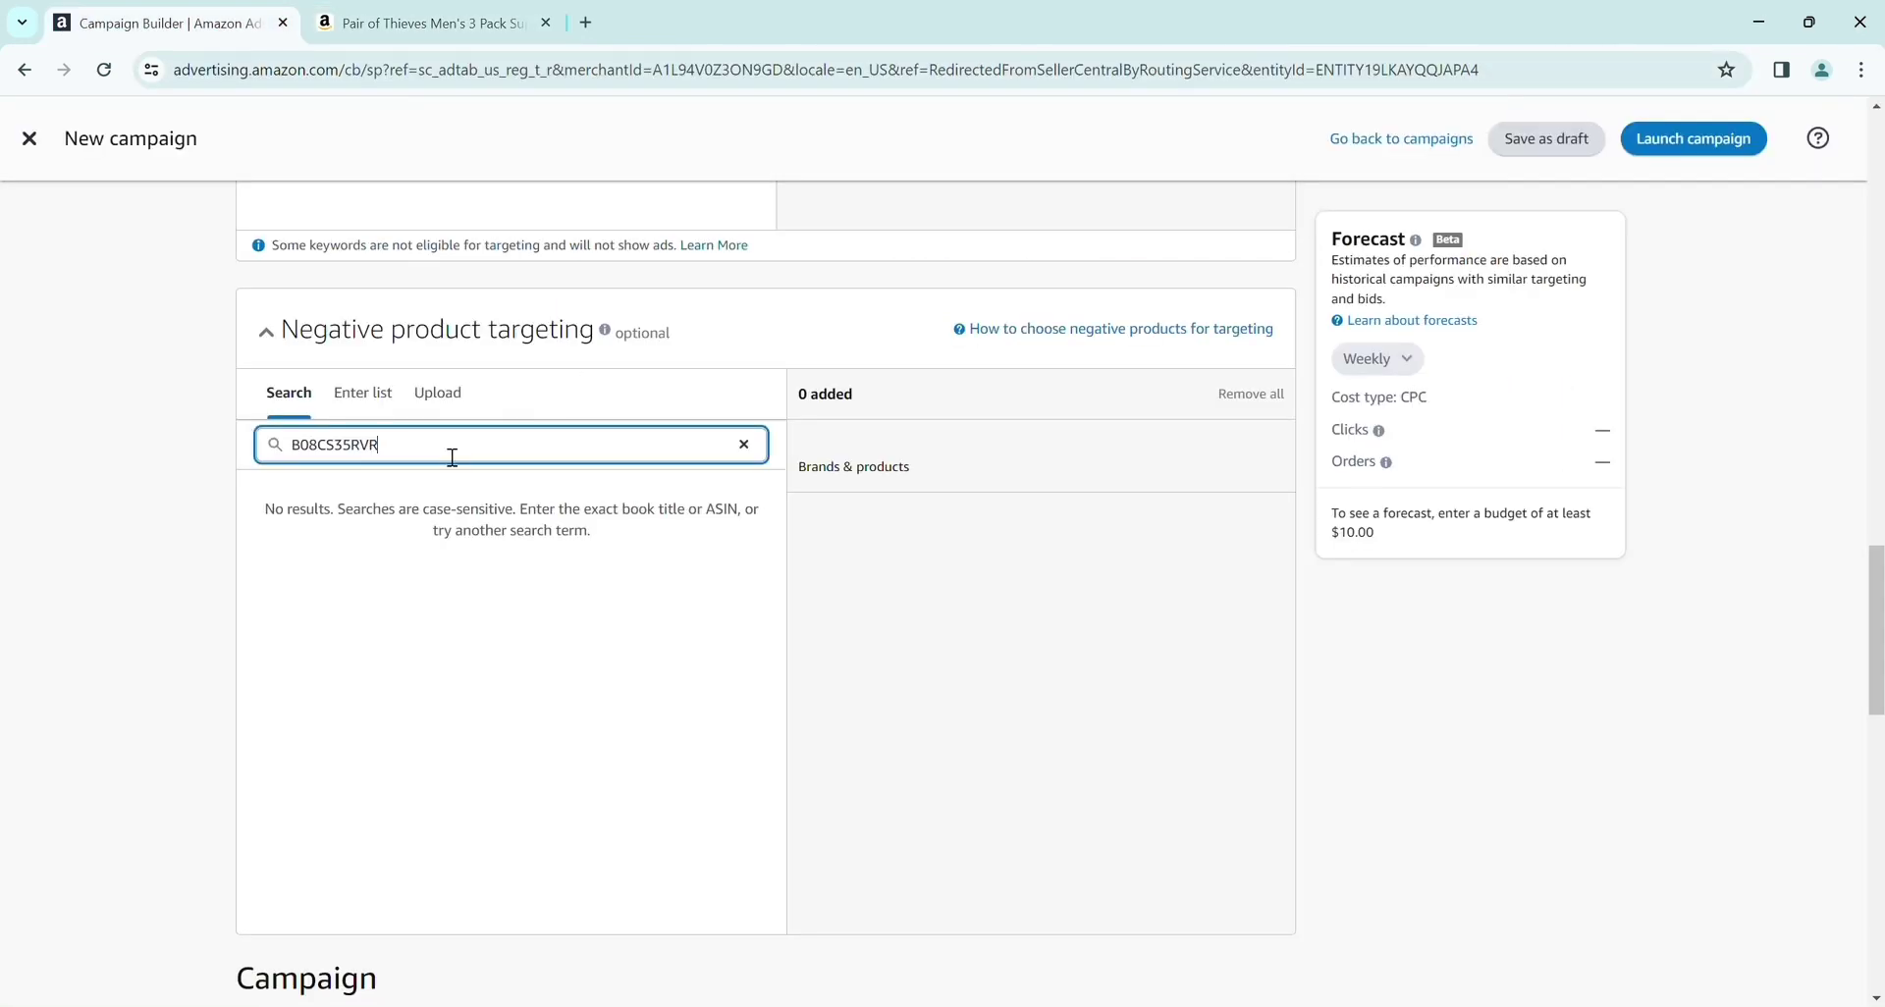
{"action": "key", "text": "Return"}
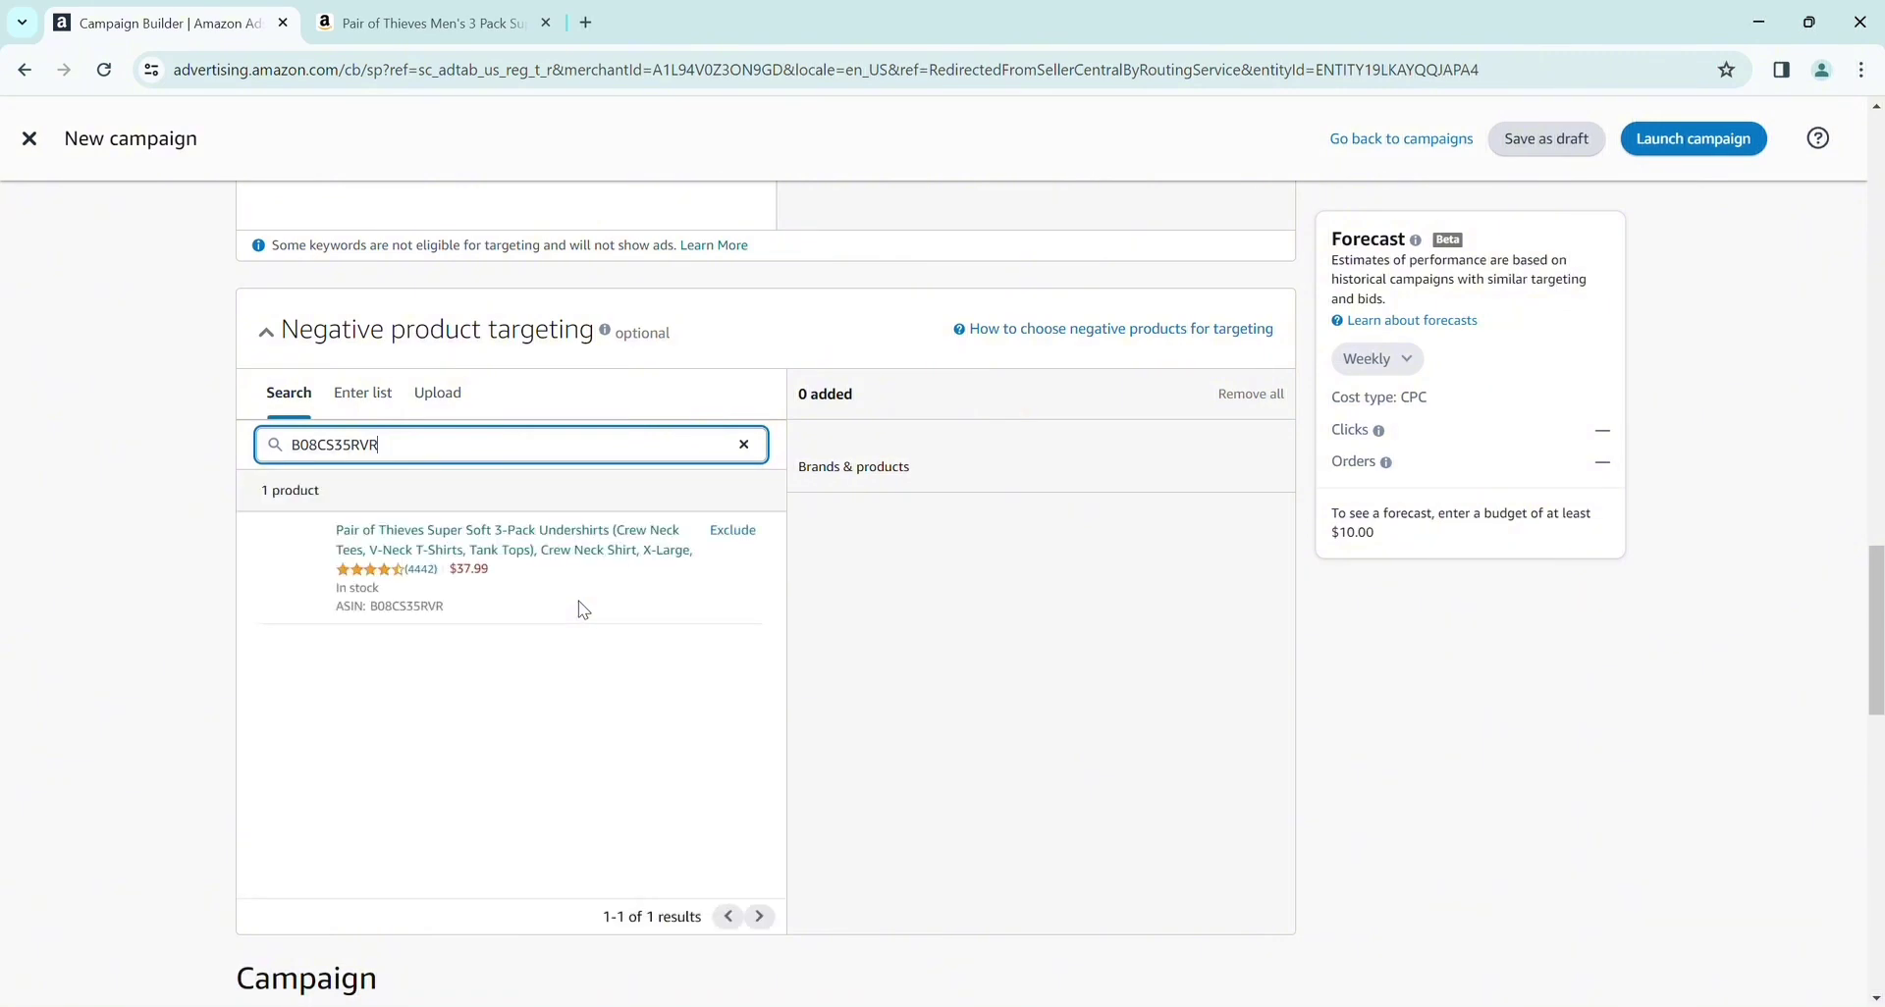
{"action": "left_click", "coordinate": [733, 531]}
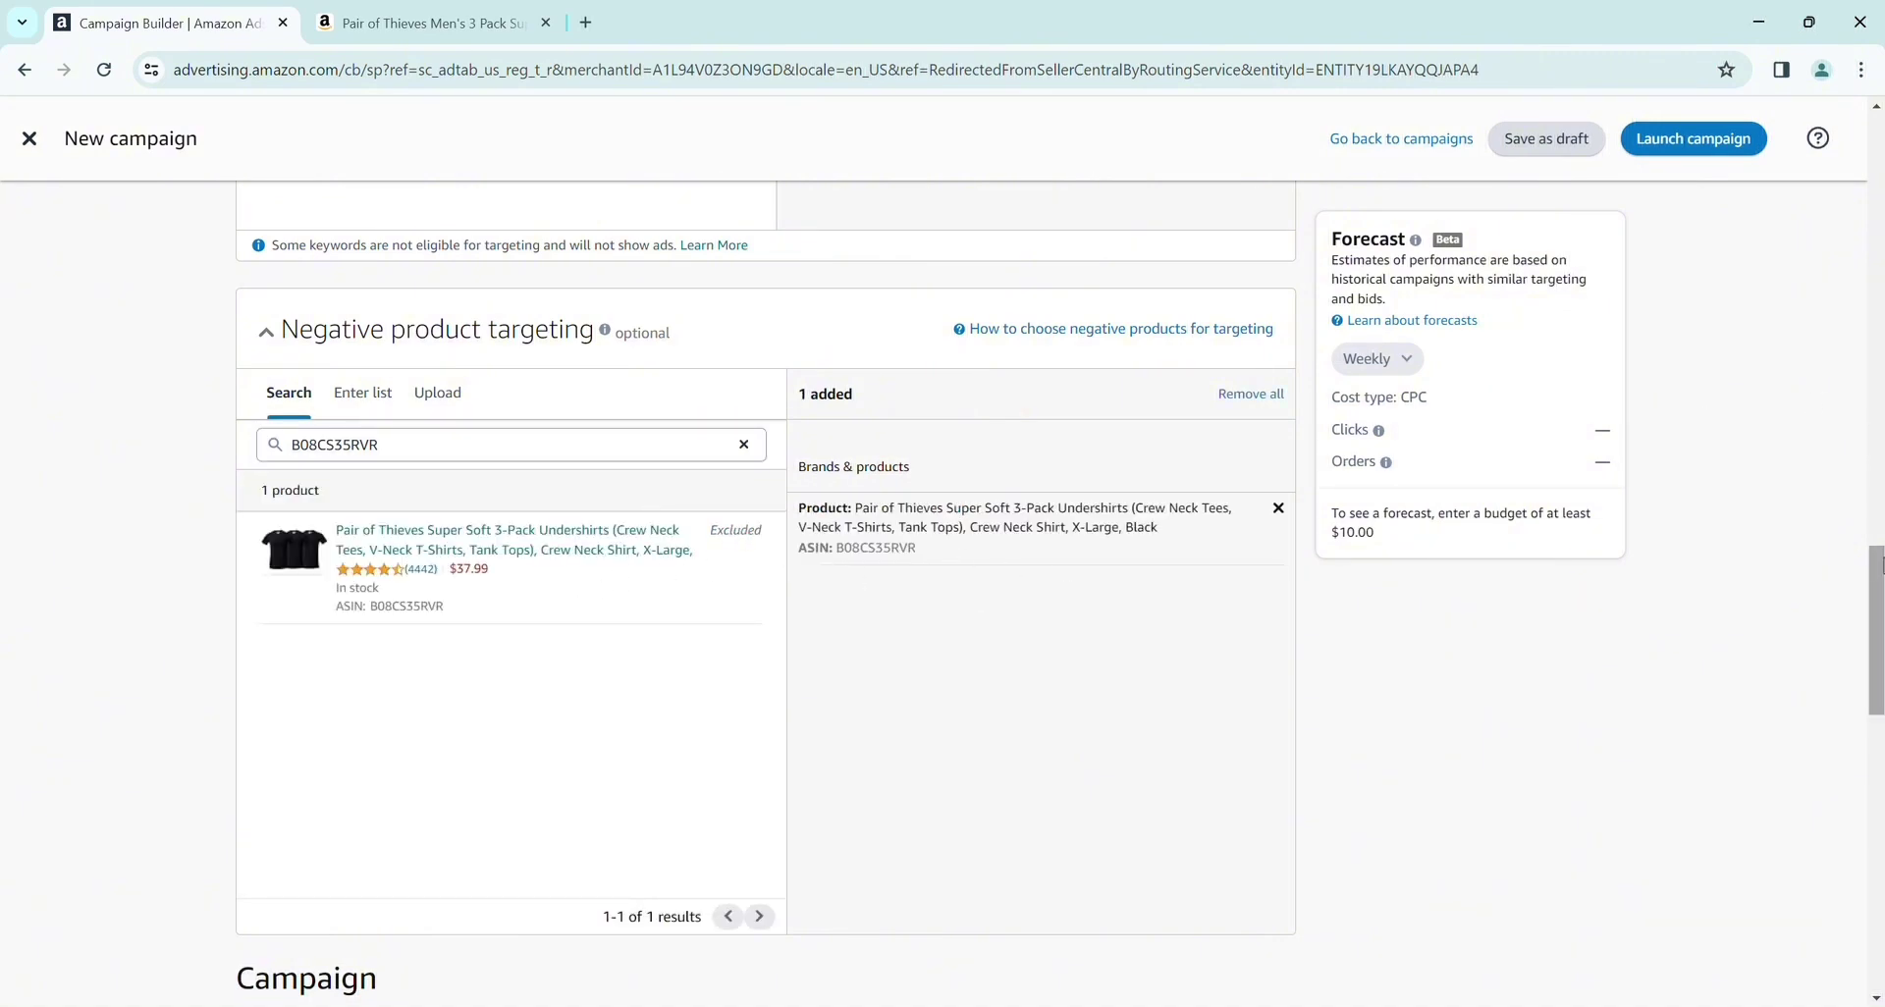
- Return the amazon.com tab to the t-shirt results, then set the campaign builder's top of search (first page) bid adjustment to 100%
{"action": "left_click_drag", "start_coordinate": [1878, 562], "coordinate": [1878, 725]}
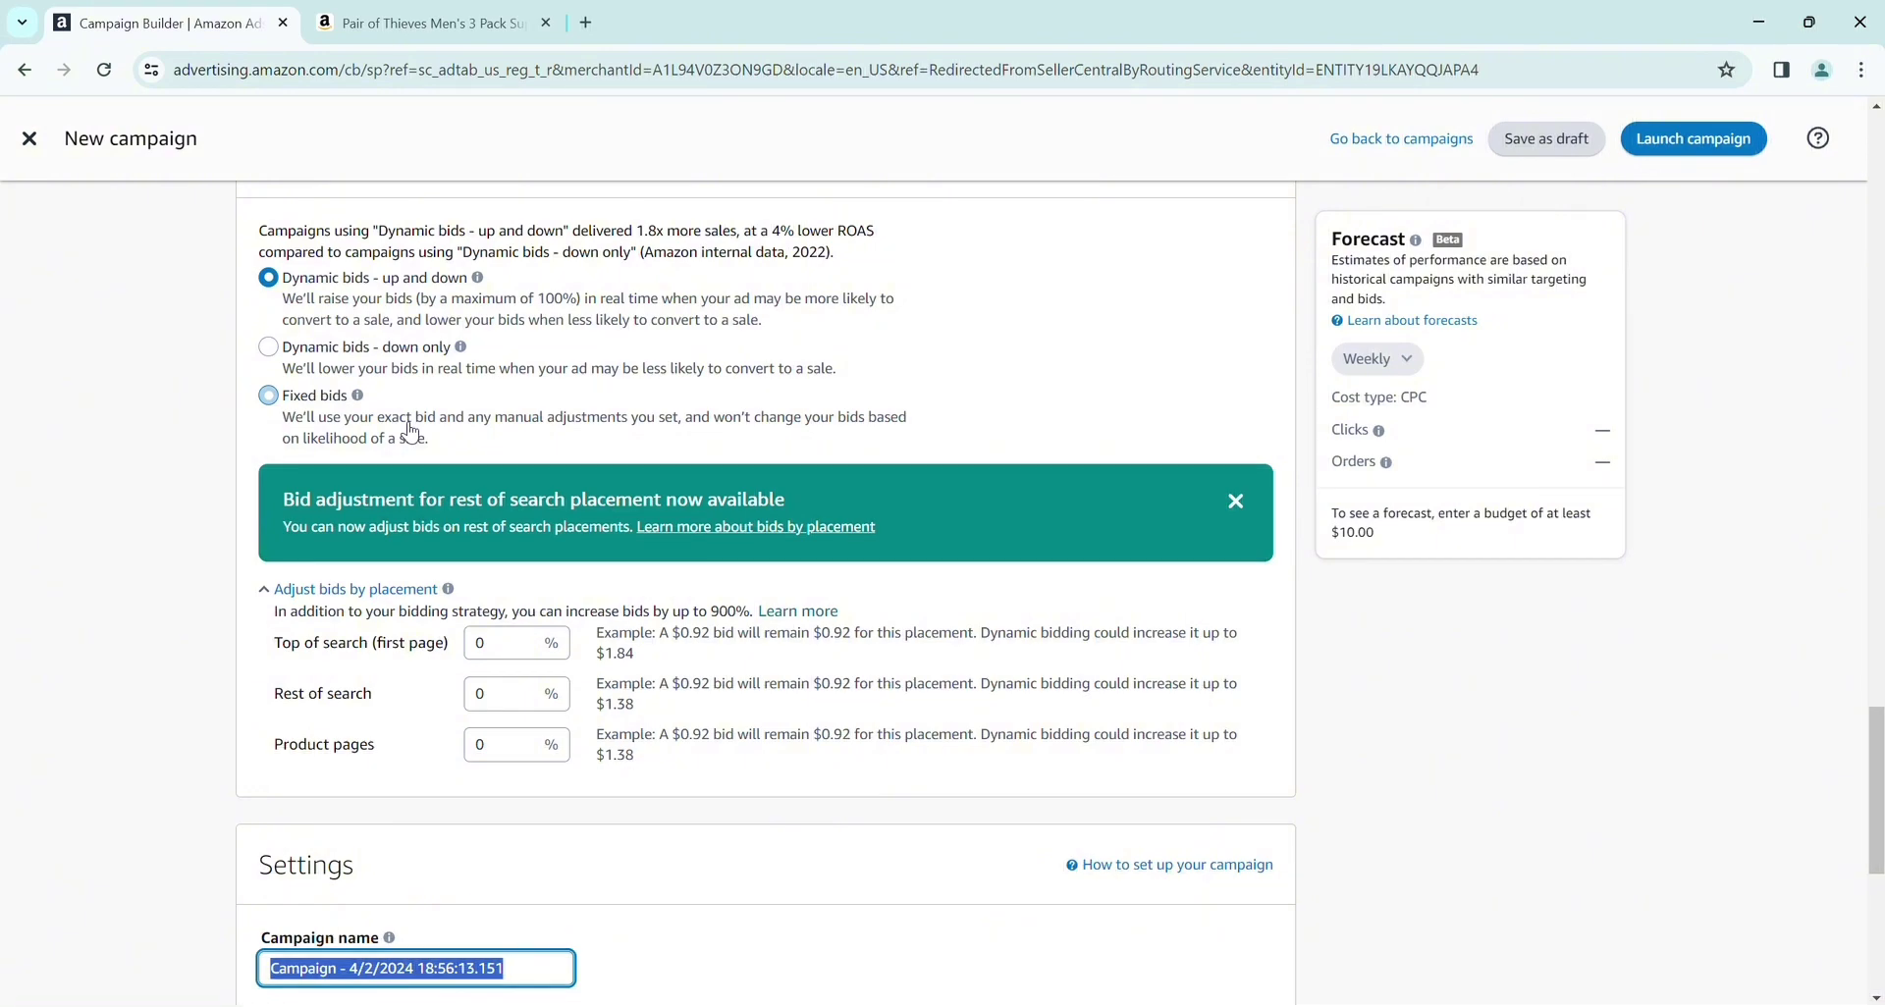
{"action": "left_click", "coordinate": [421, 23]}
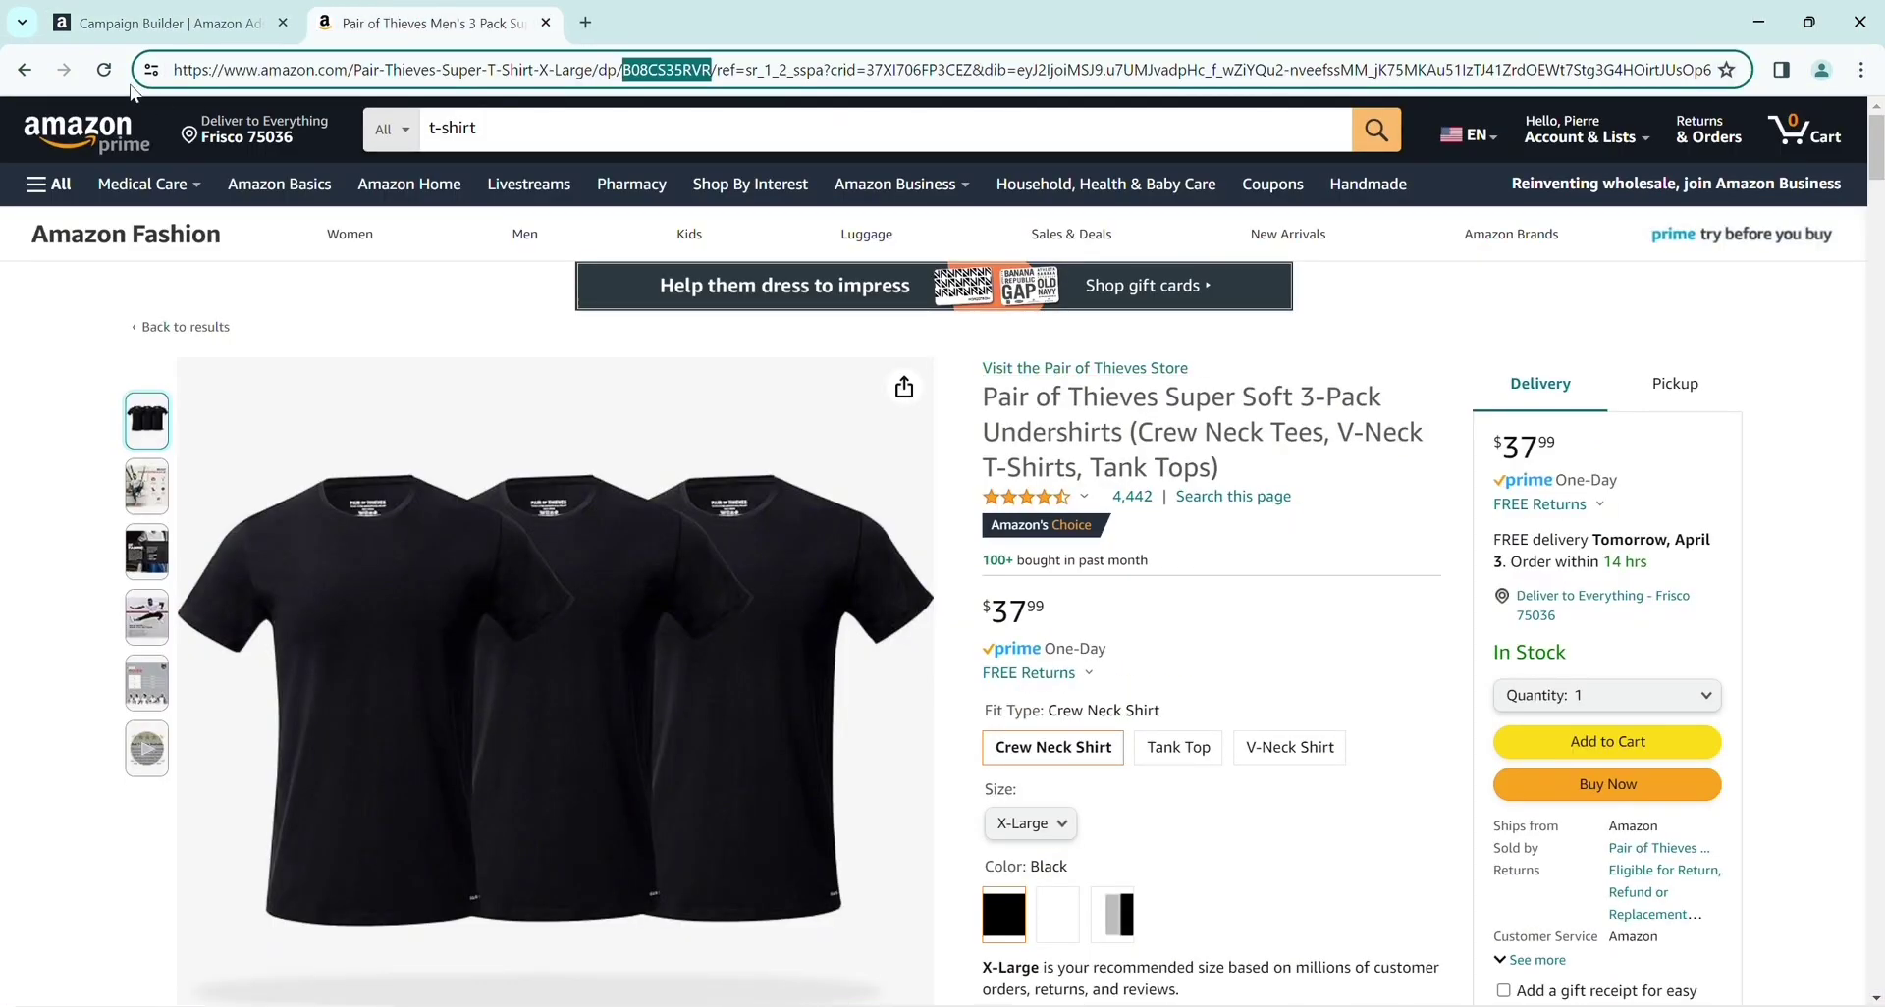
{"action": "left_click", "coordinate": [23, 68]}
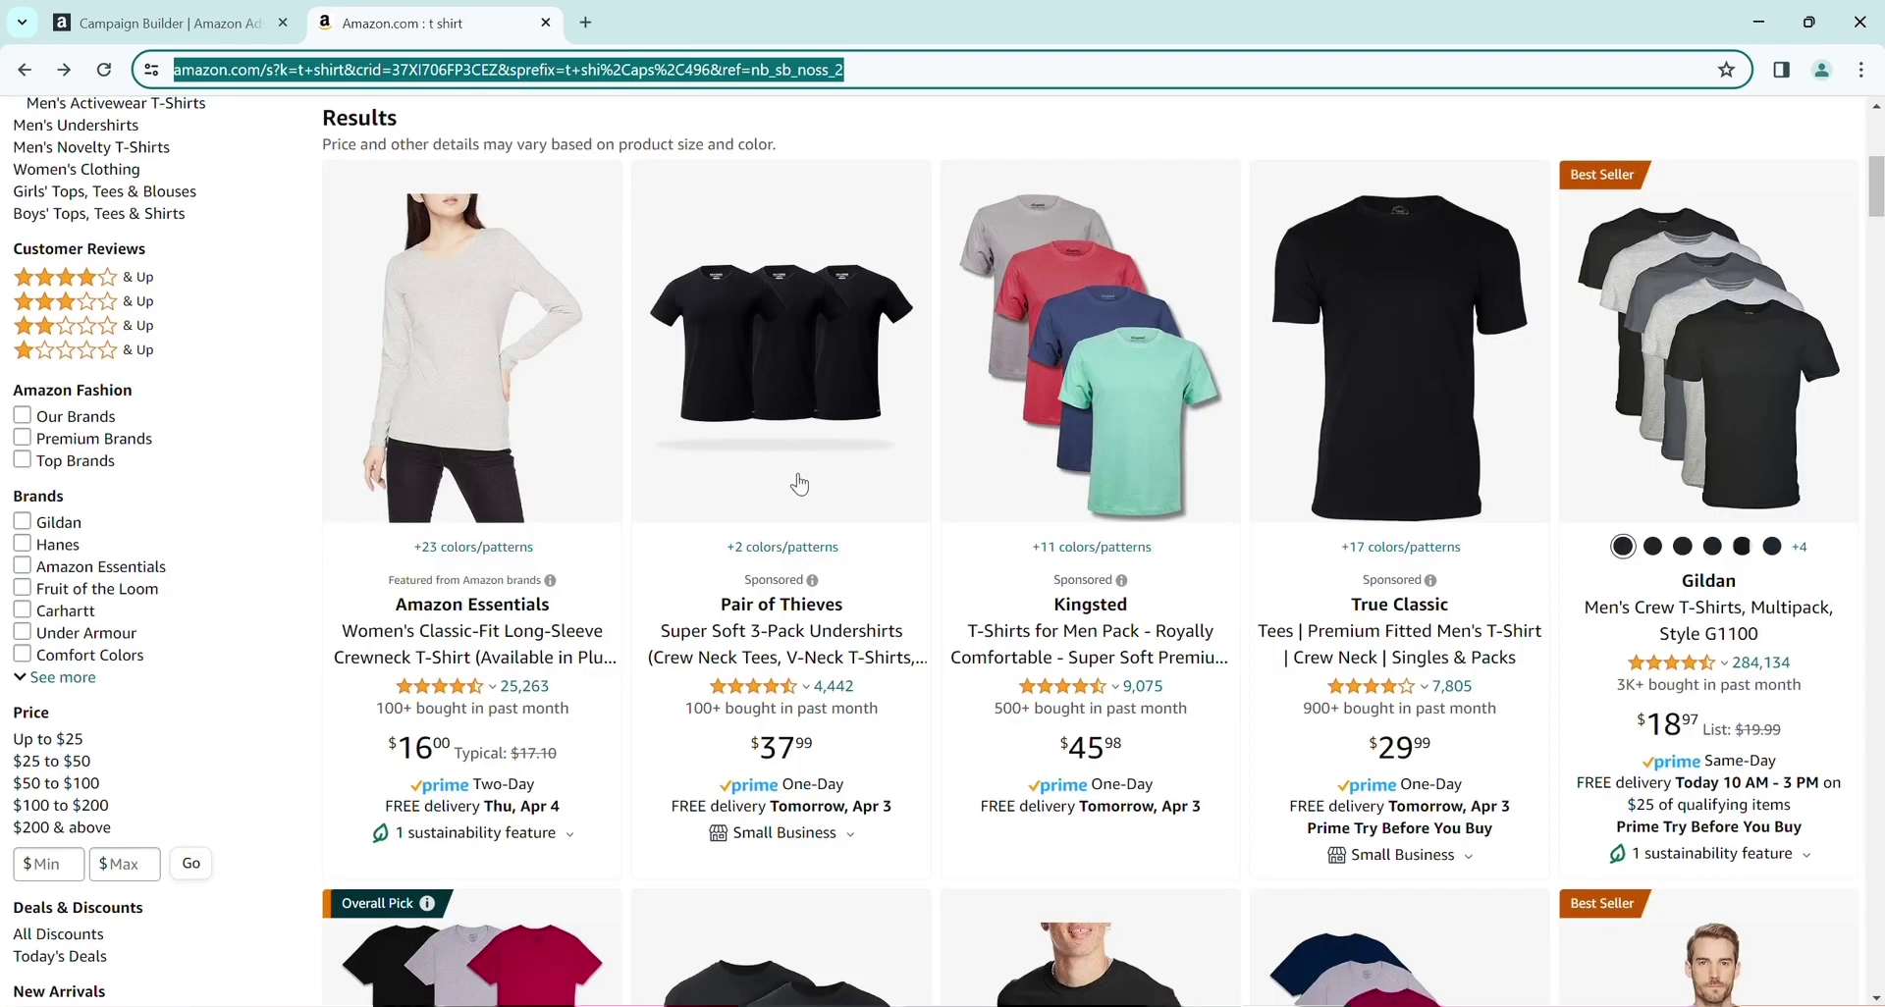
{"action": "key", "text": "ctrl+shift+Tab"}
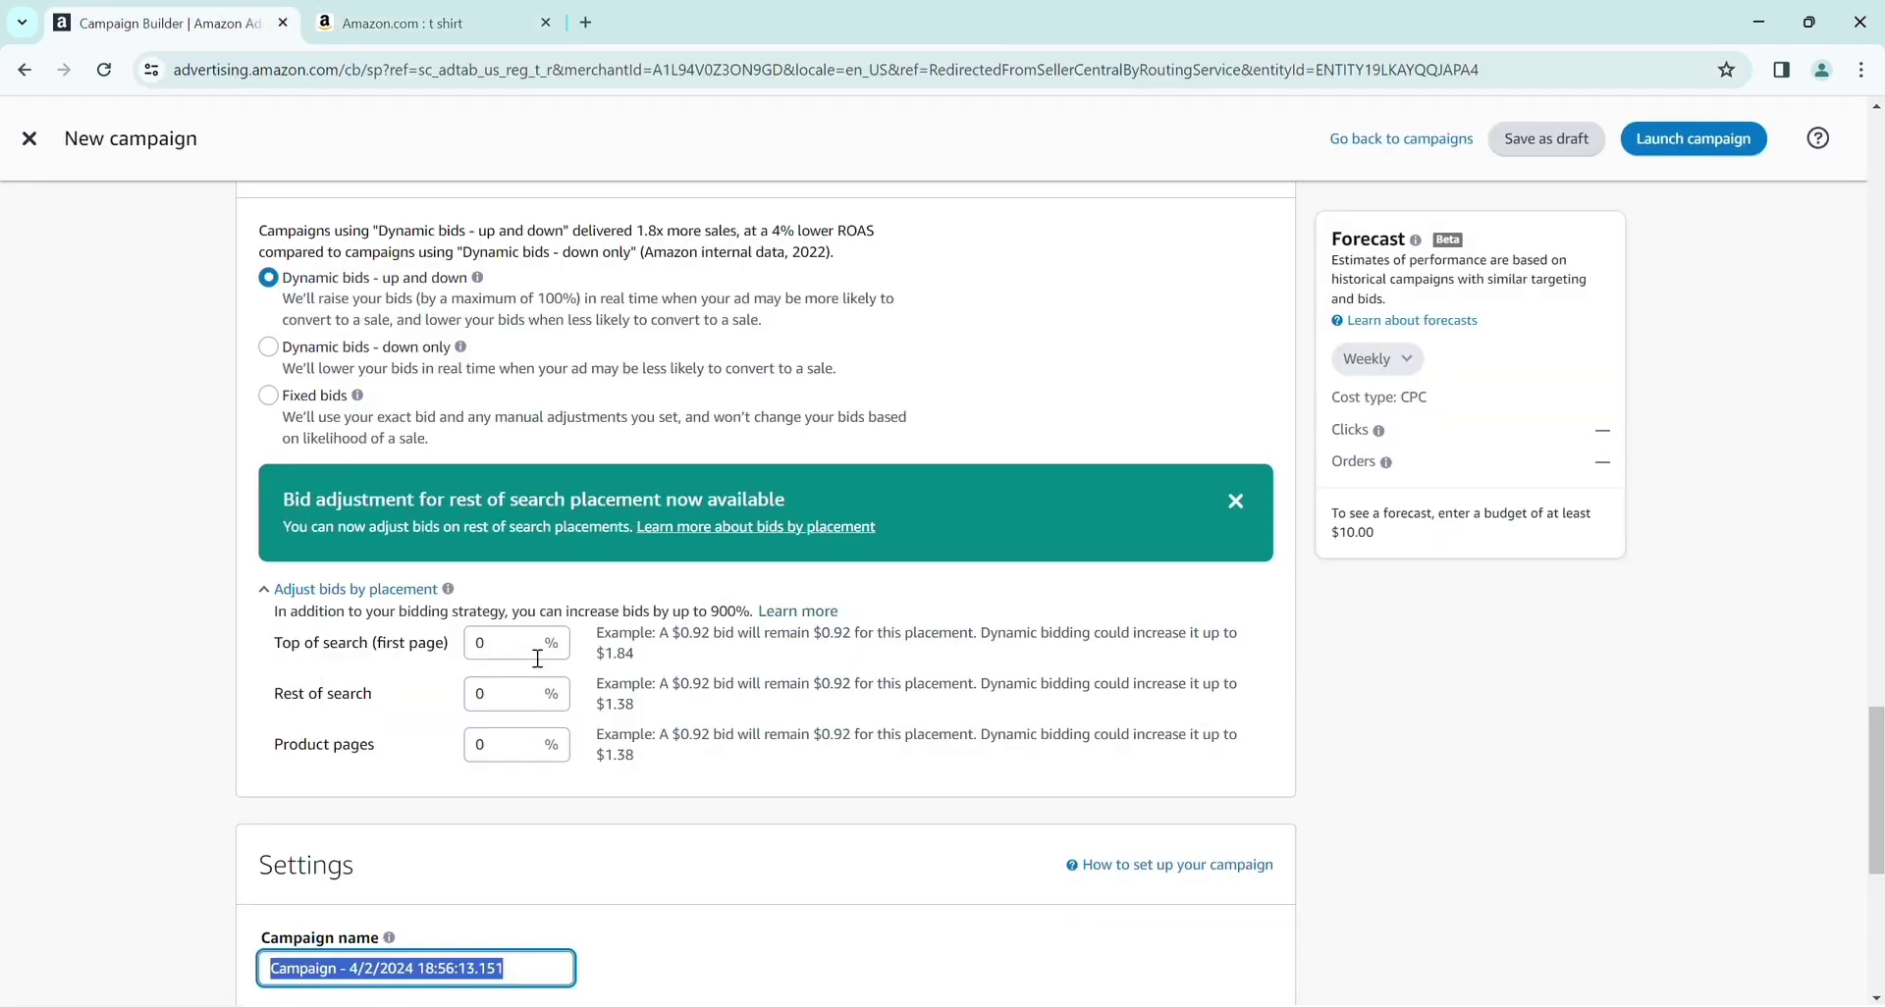
{"action": "left_click", "coordinate": [502, 649]}
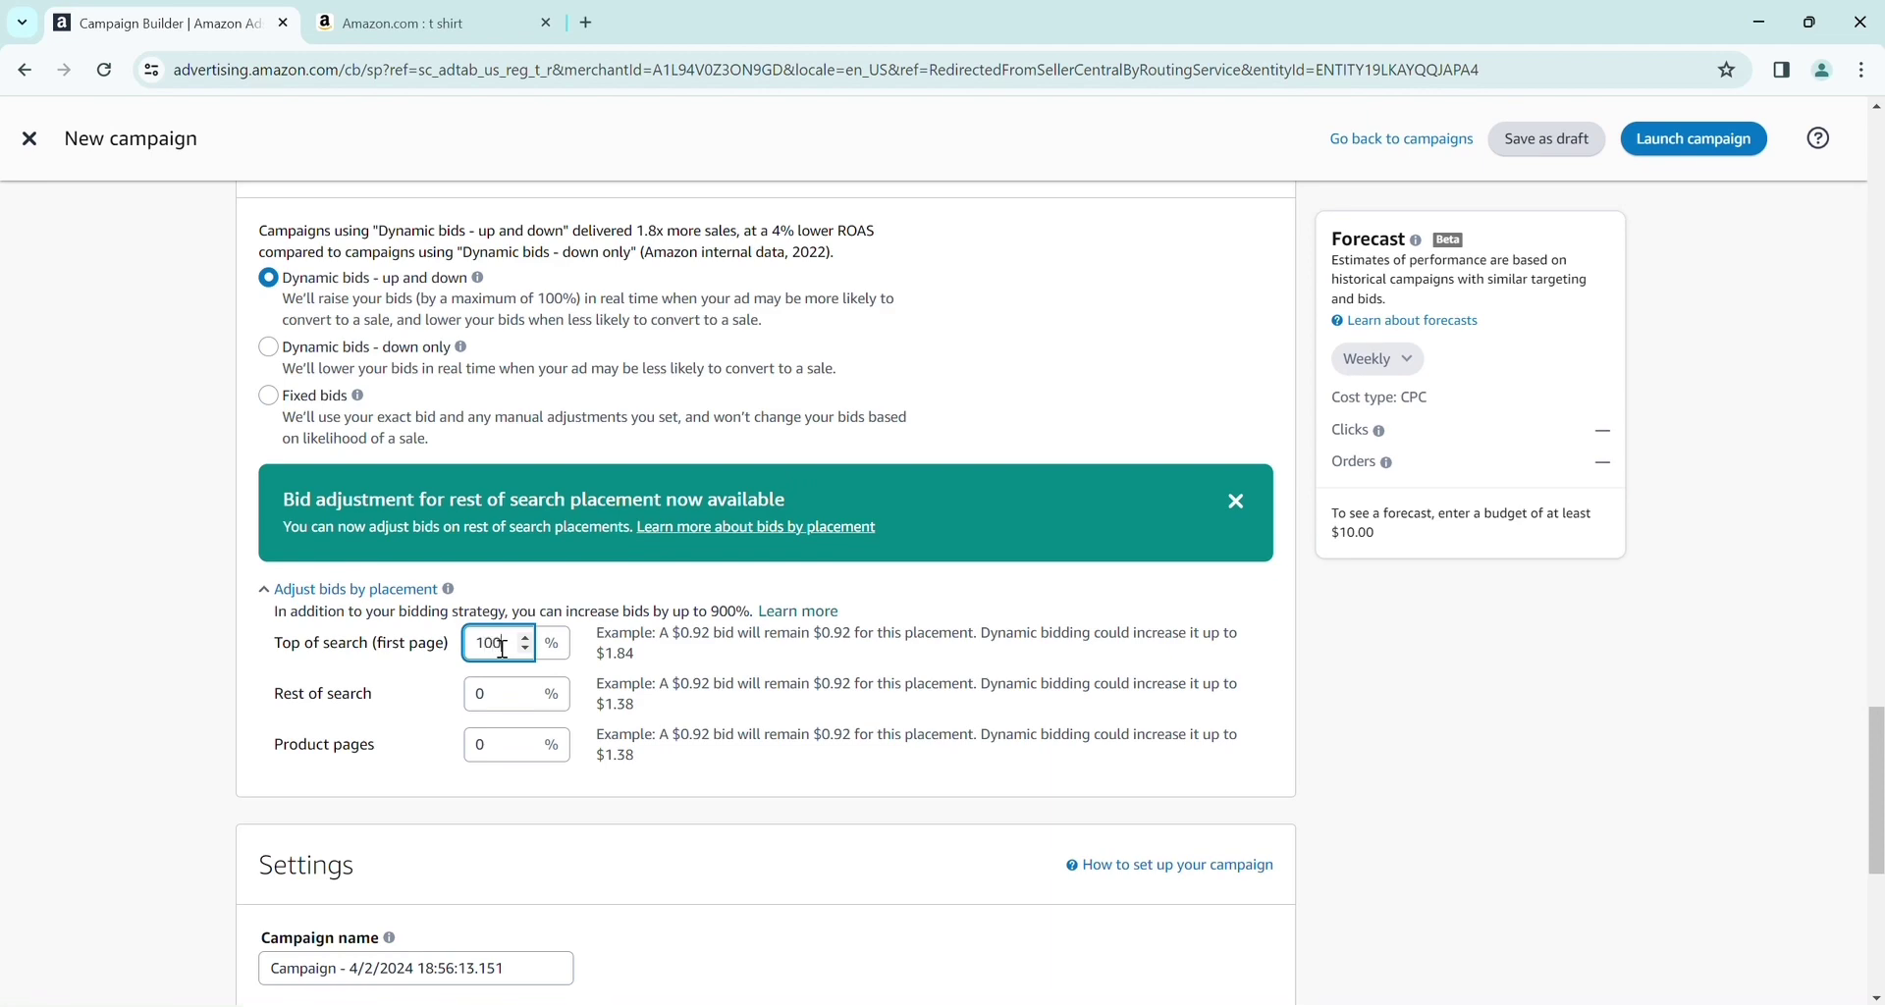
- Check the sponsored Trending now row in the amazon.com results, then set the bid adjustments to 50% for rest of search and 100% for product pages
{"action": "left_click", "coordinate": [518, 697]}
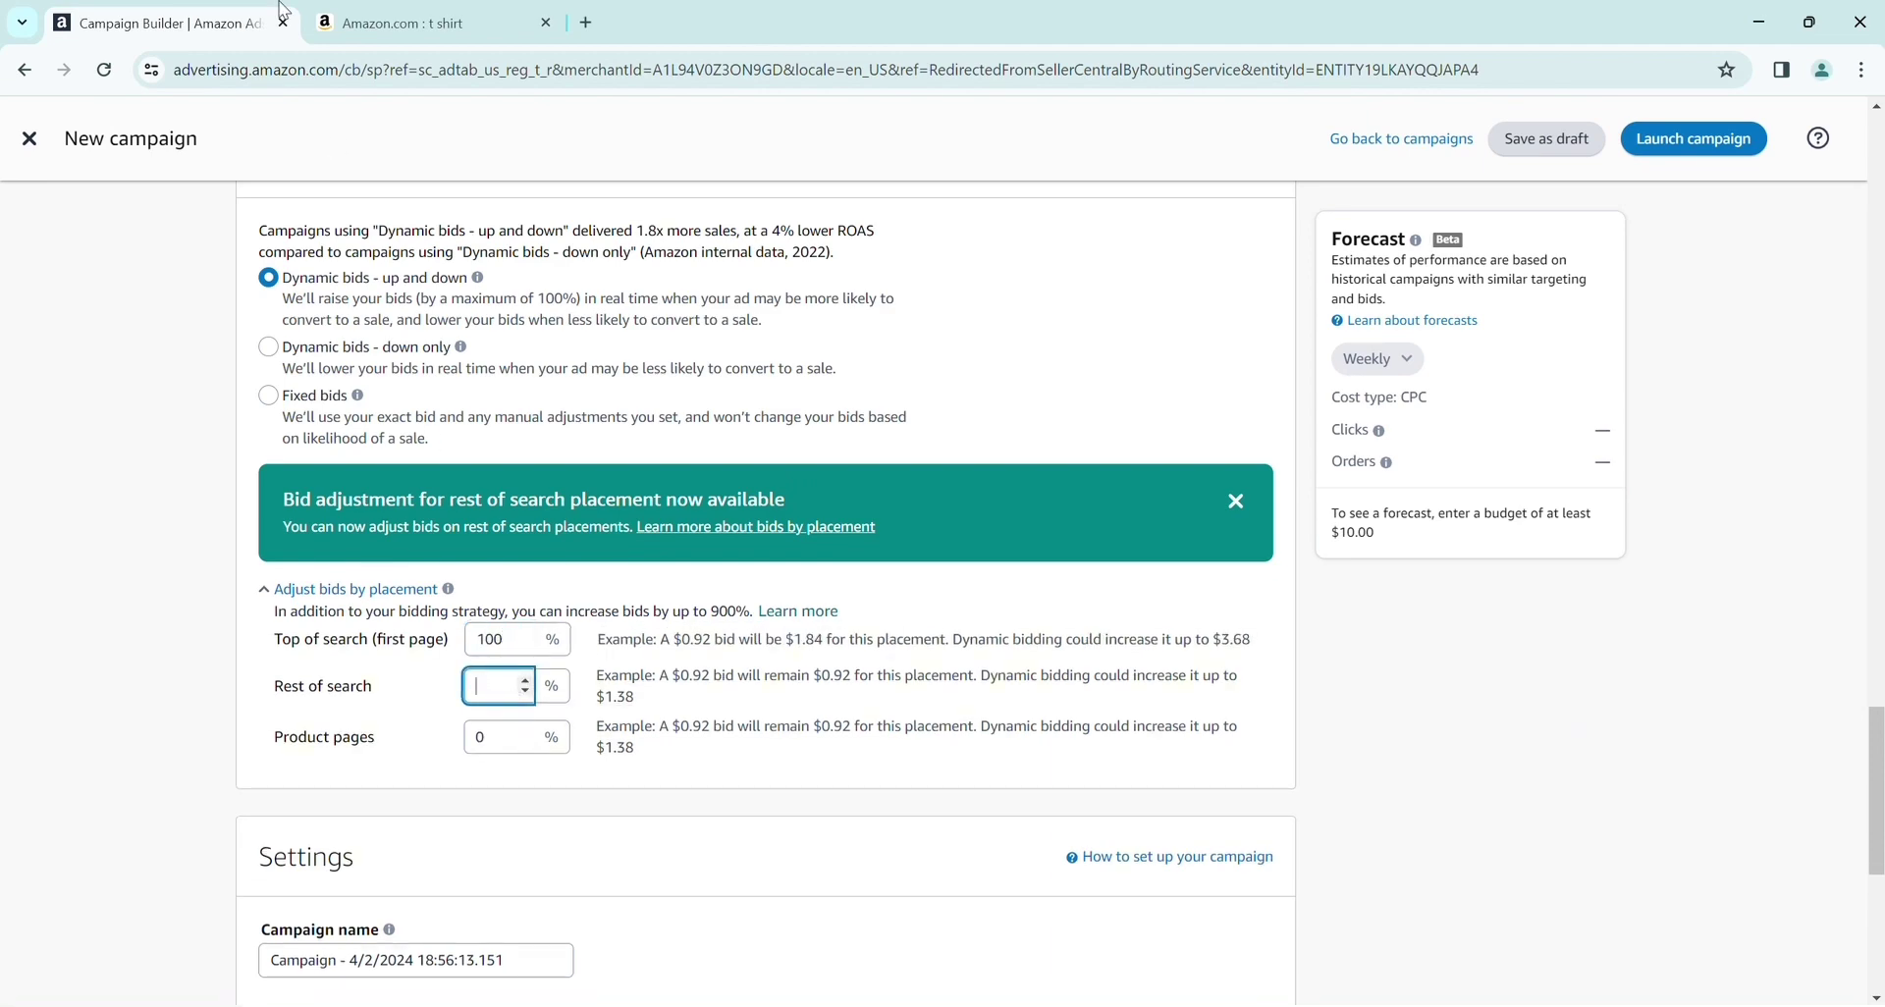
{"action": "left_click", "coordinate": [392, 23]}
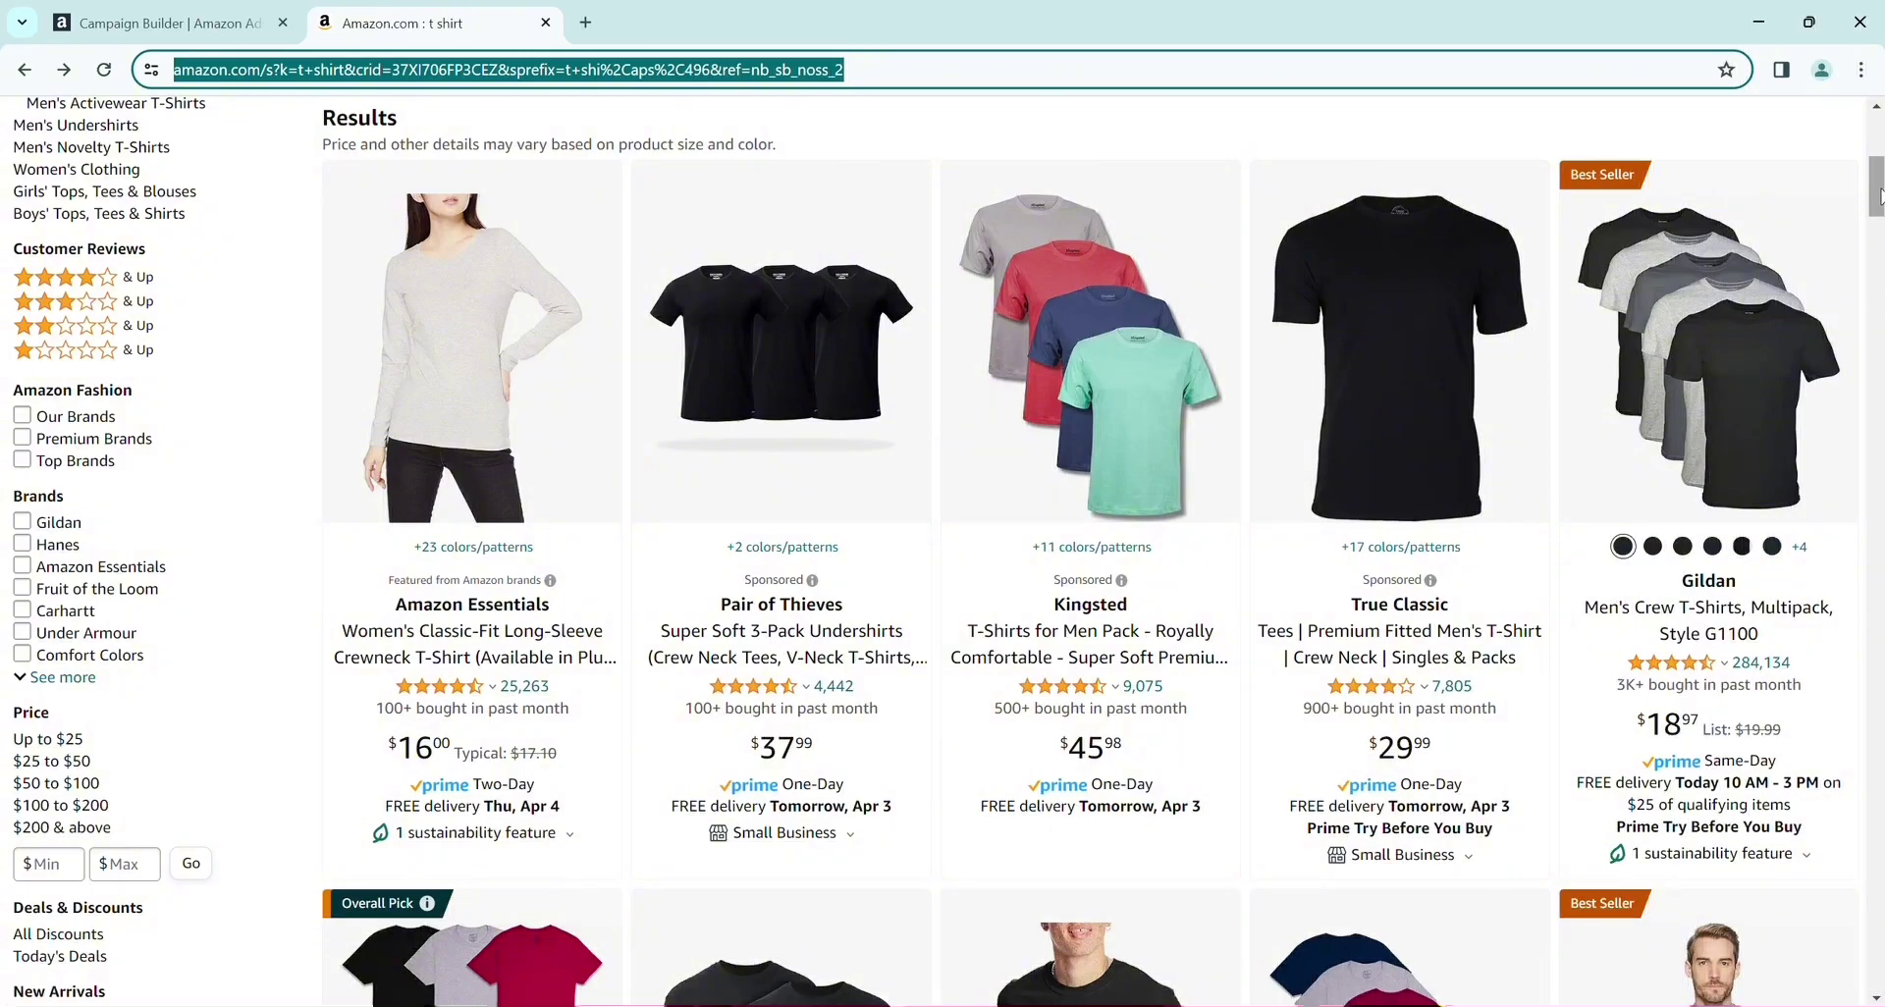
{"action": "left_click_drag", "start_coordinate": [1879, 195], "coordinate": [1878, 811]}
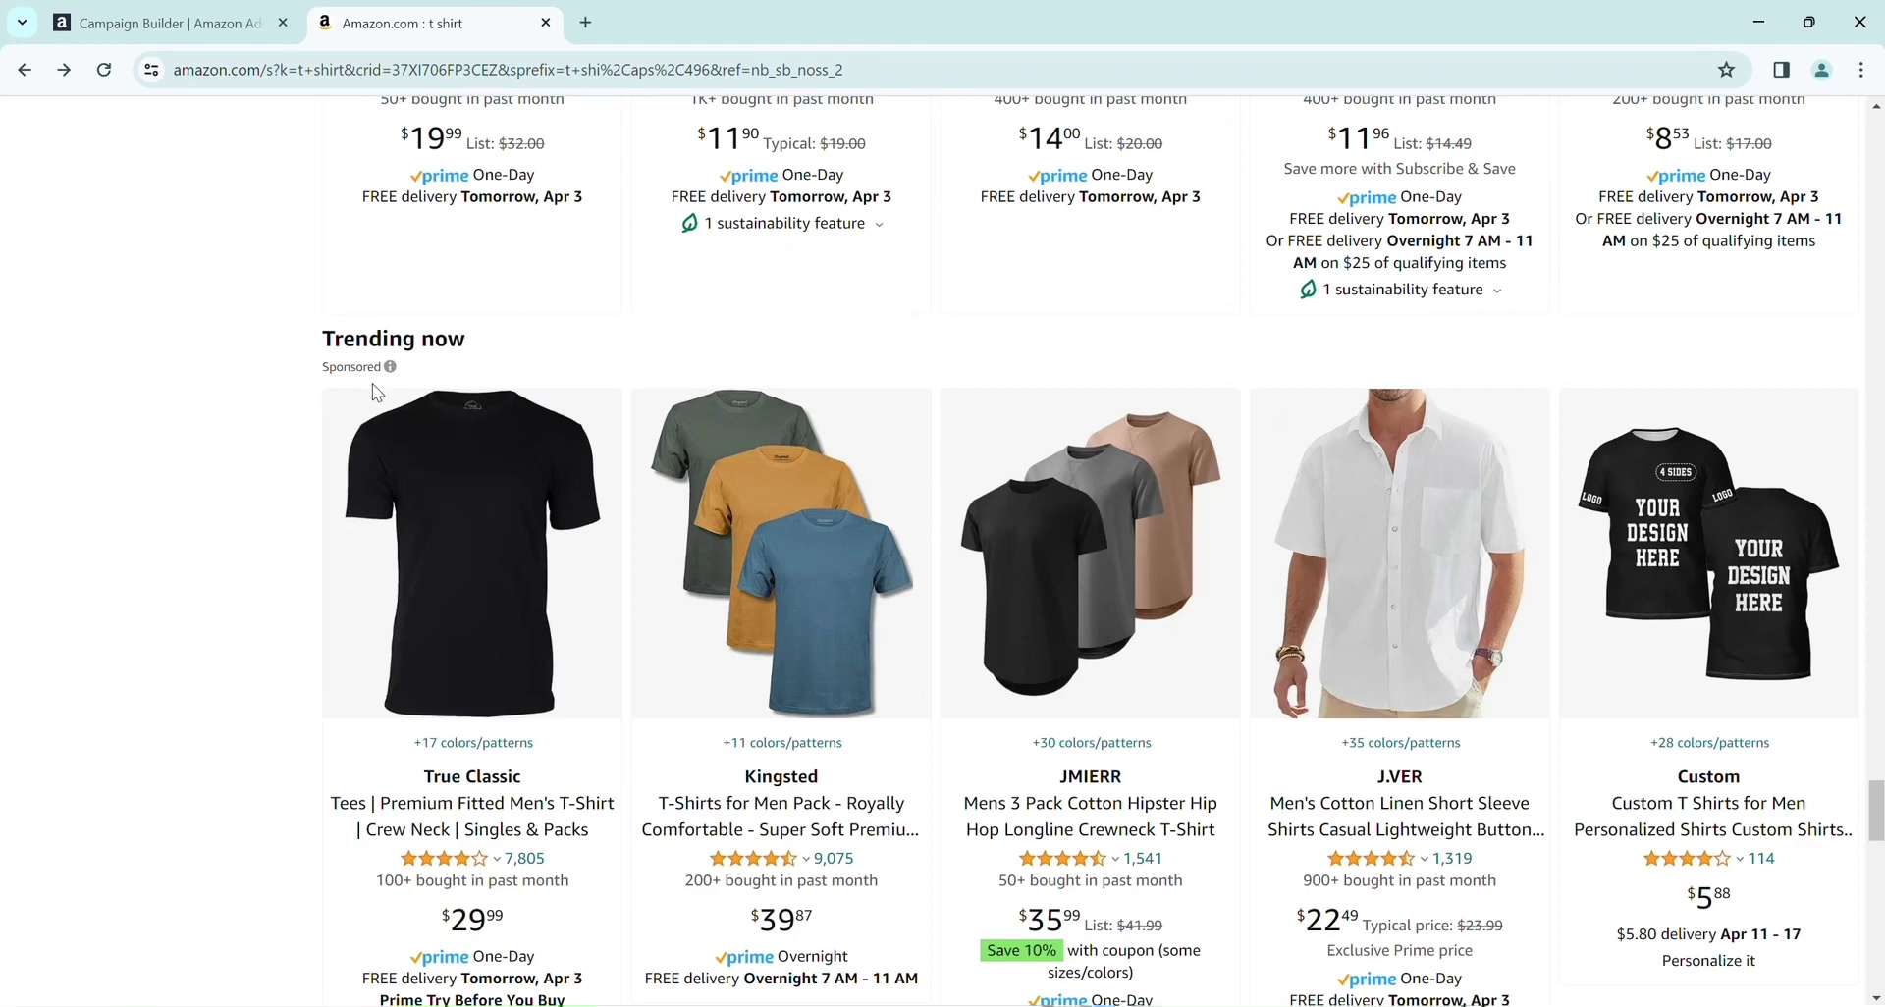
{"action": "left_click", "coordinate": [182, 10]}
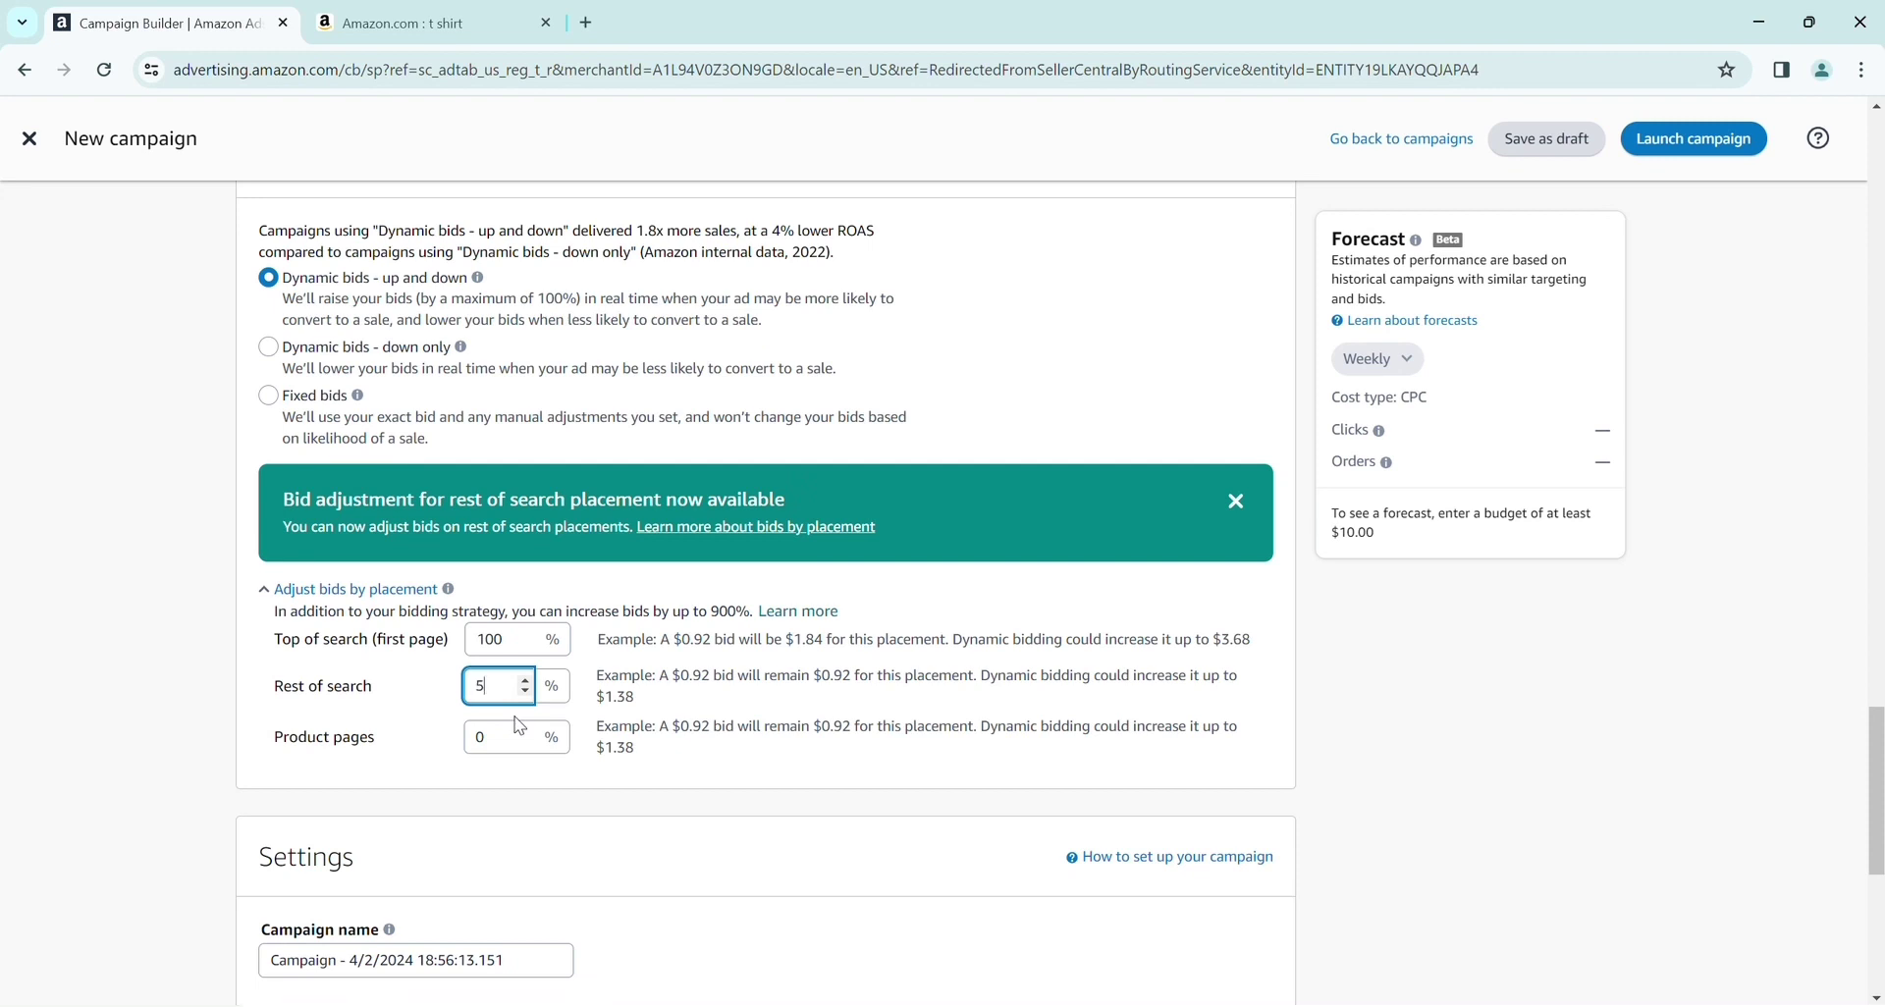
{"action": "left_click", "coordinate": [505, 746]}
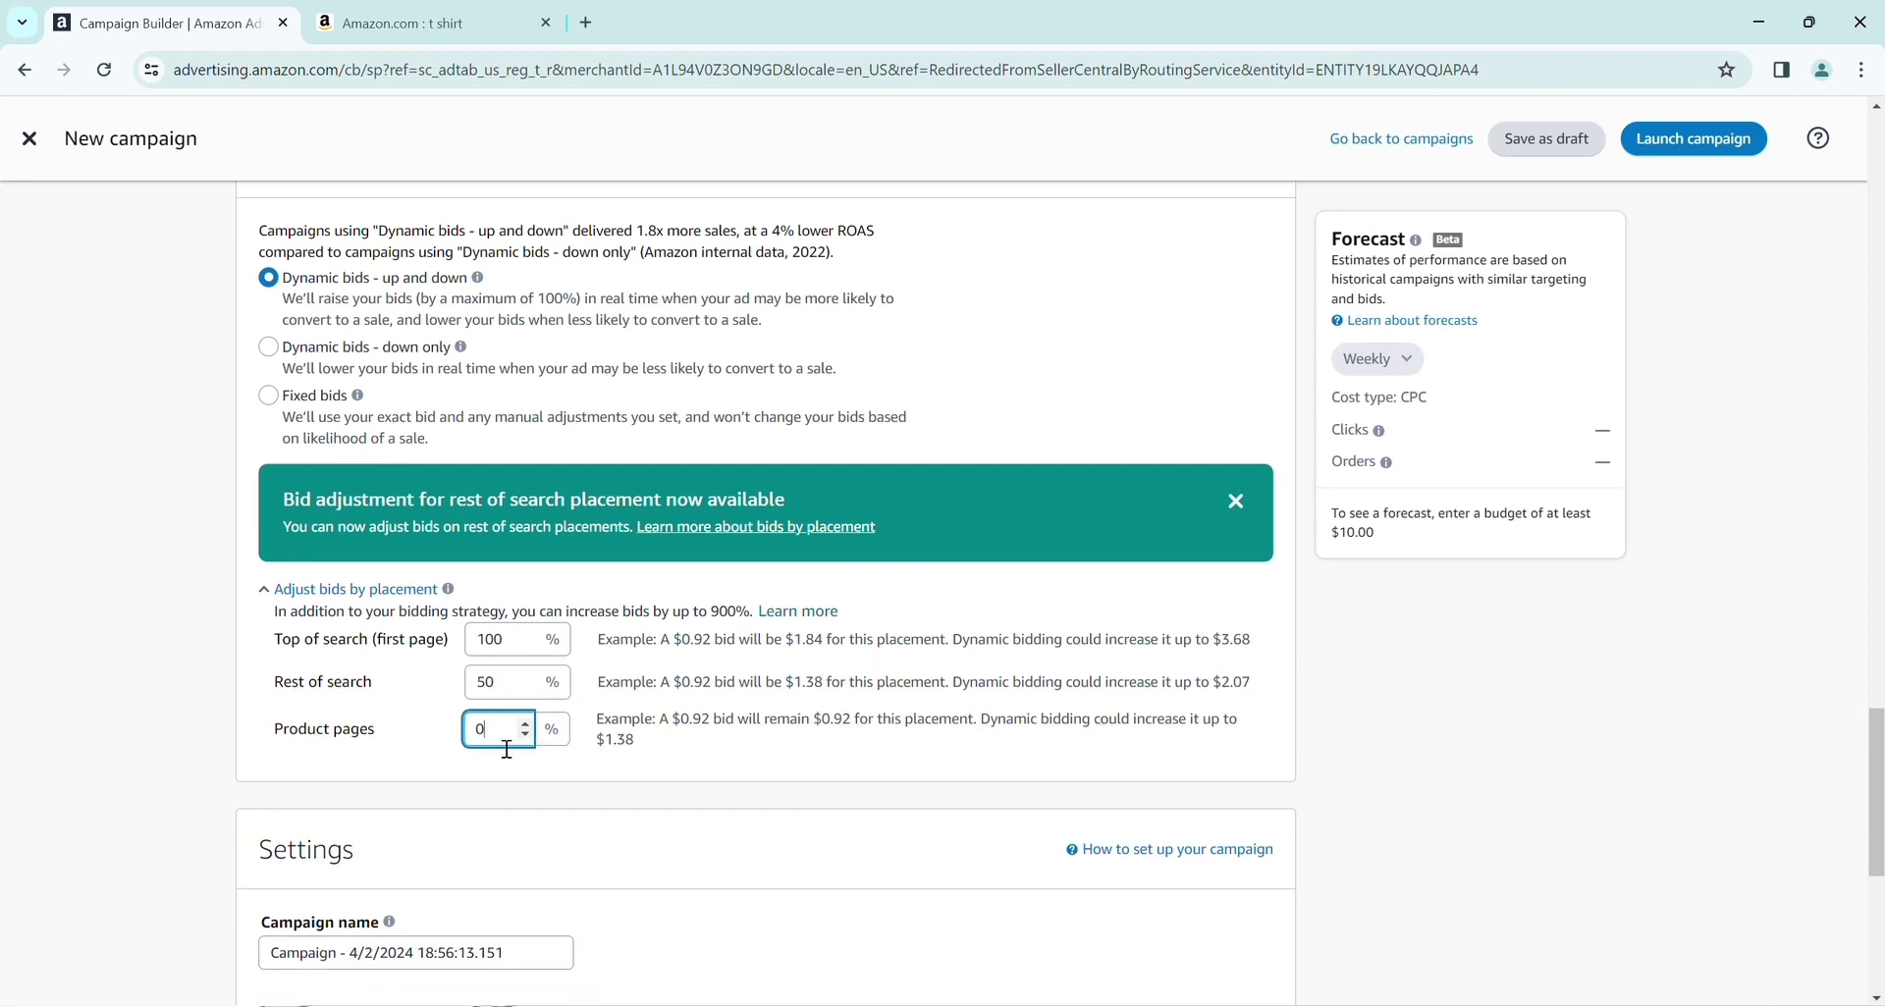
{"action": "key", "text": "BackSpace"}
{"action": "type", "text": "100"}
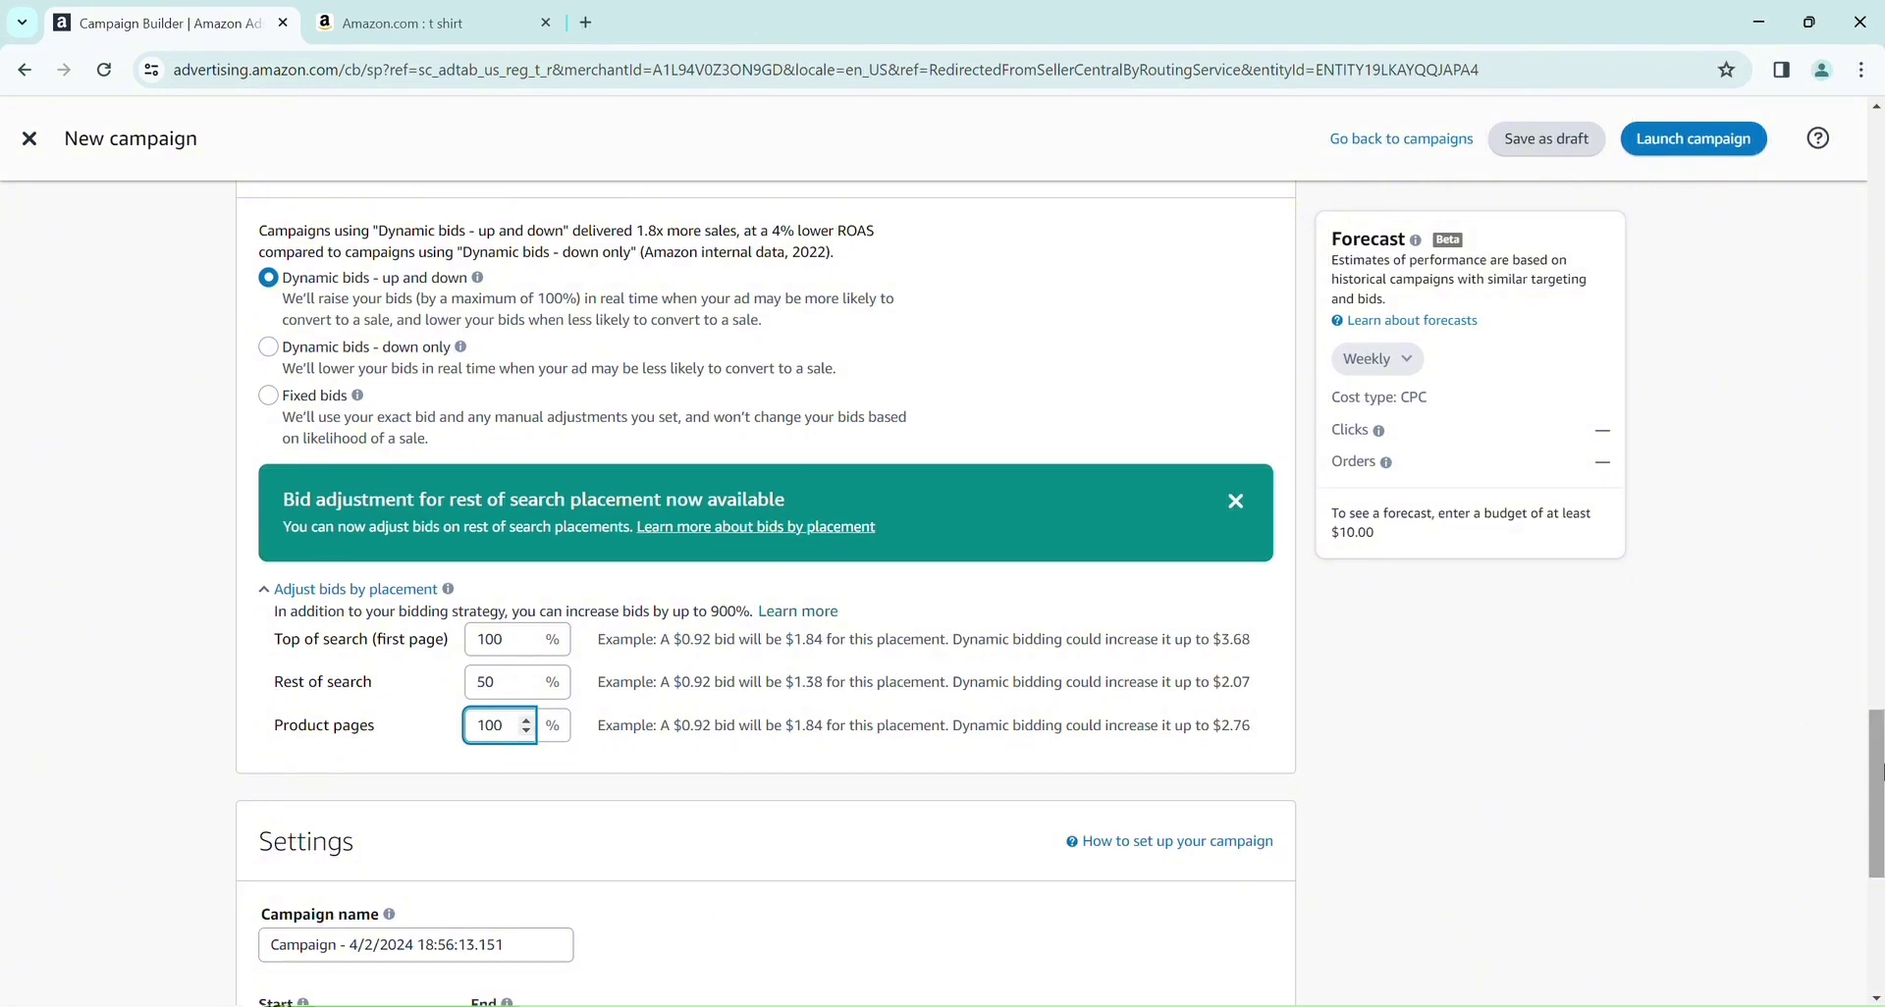
- Set the campaign's daily budget to $5 and deselect Canada and Mexico as countries for additional campaigns
{"action": "left_click_drag", "start_coordinate": [1862, 737], "coordinate": [1879, 864]}
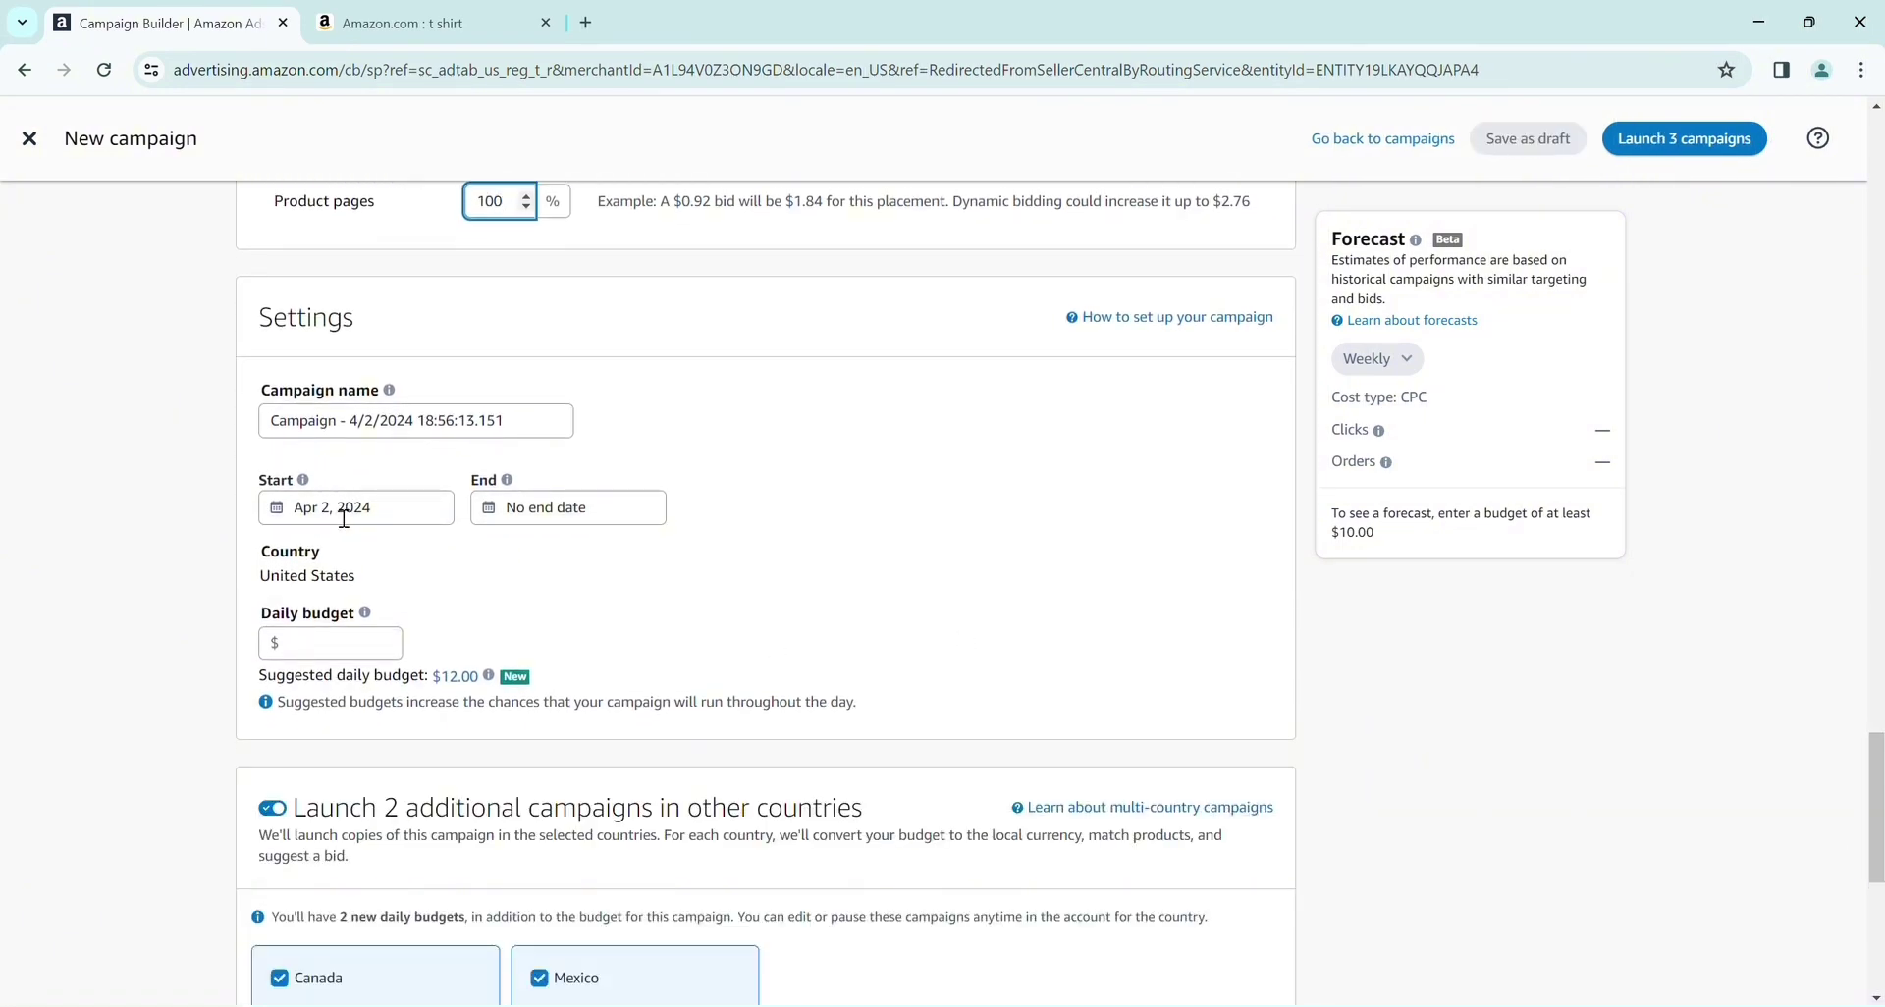
{"action": "left_click", "coordinate": [363, 651]}
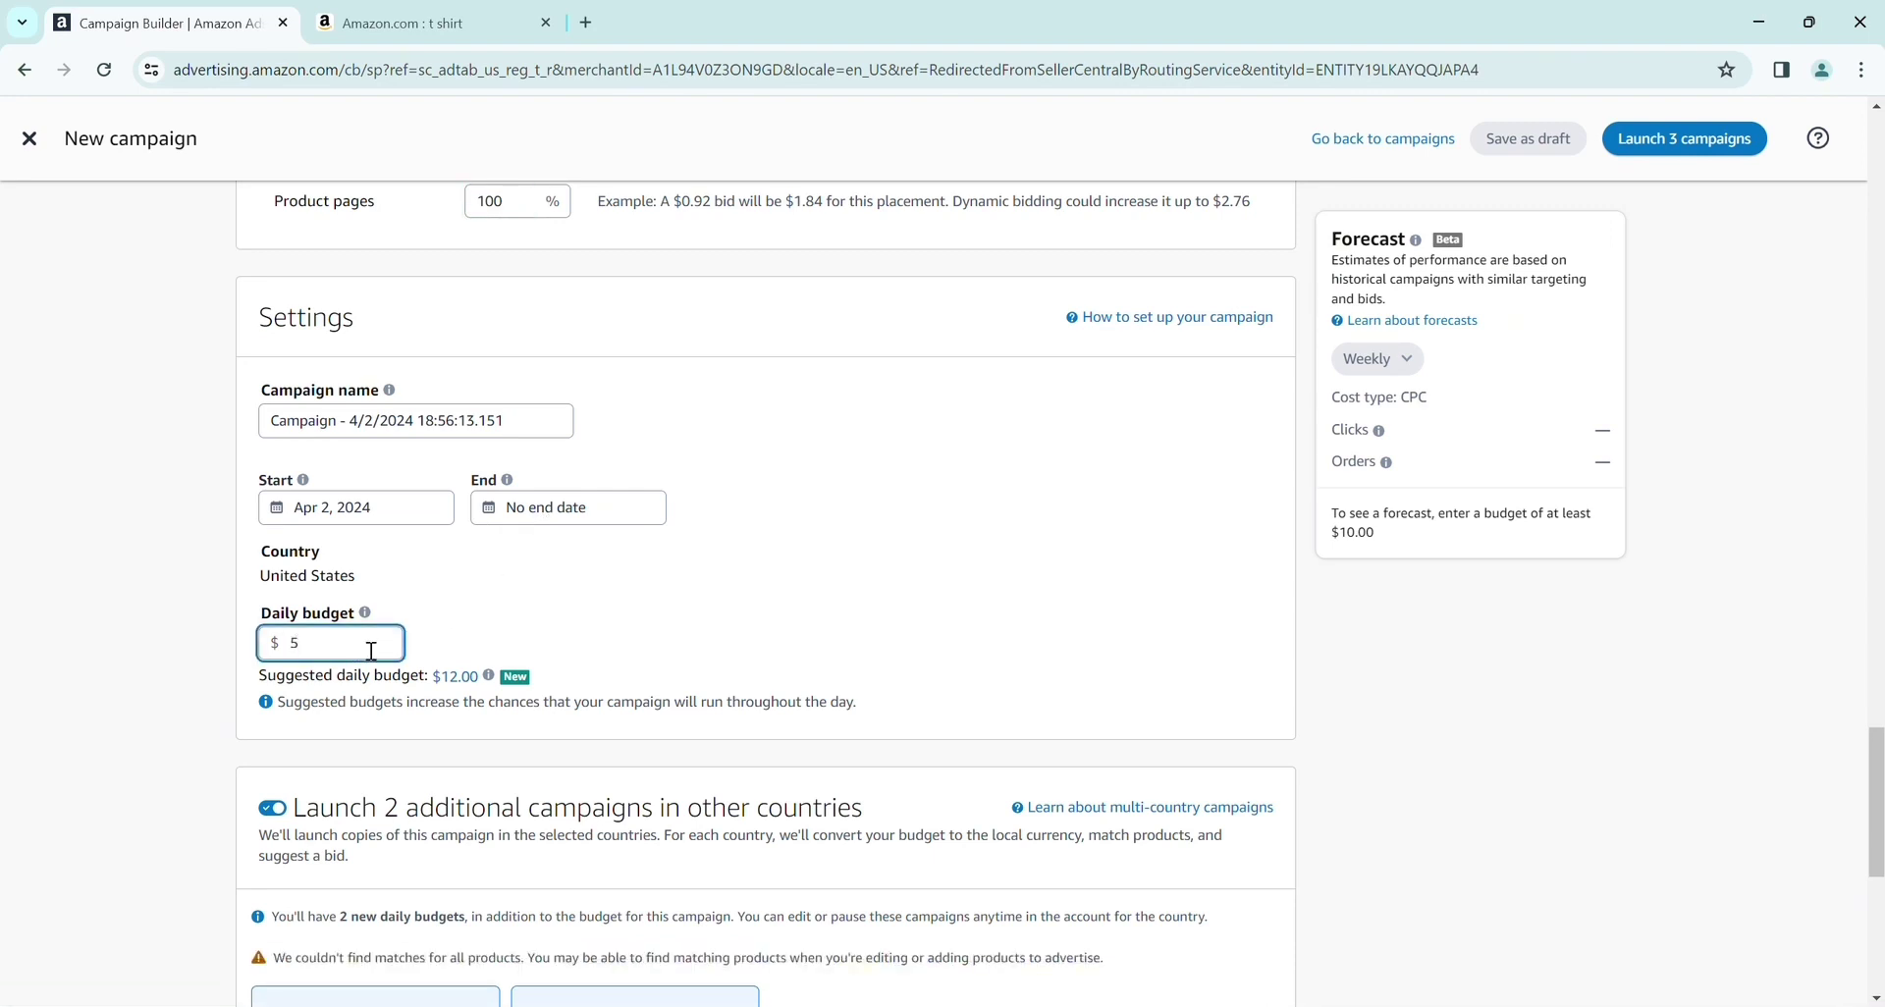
{"action": "left_click_drag", "start_coordinate": [1880, 721], "coordinate": [1880, 842]}
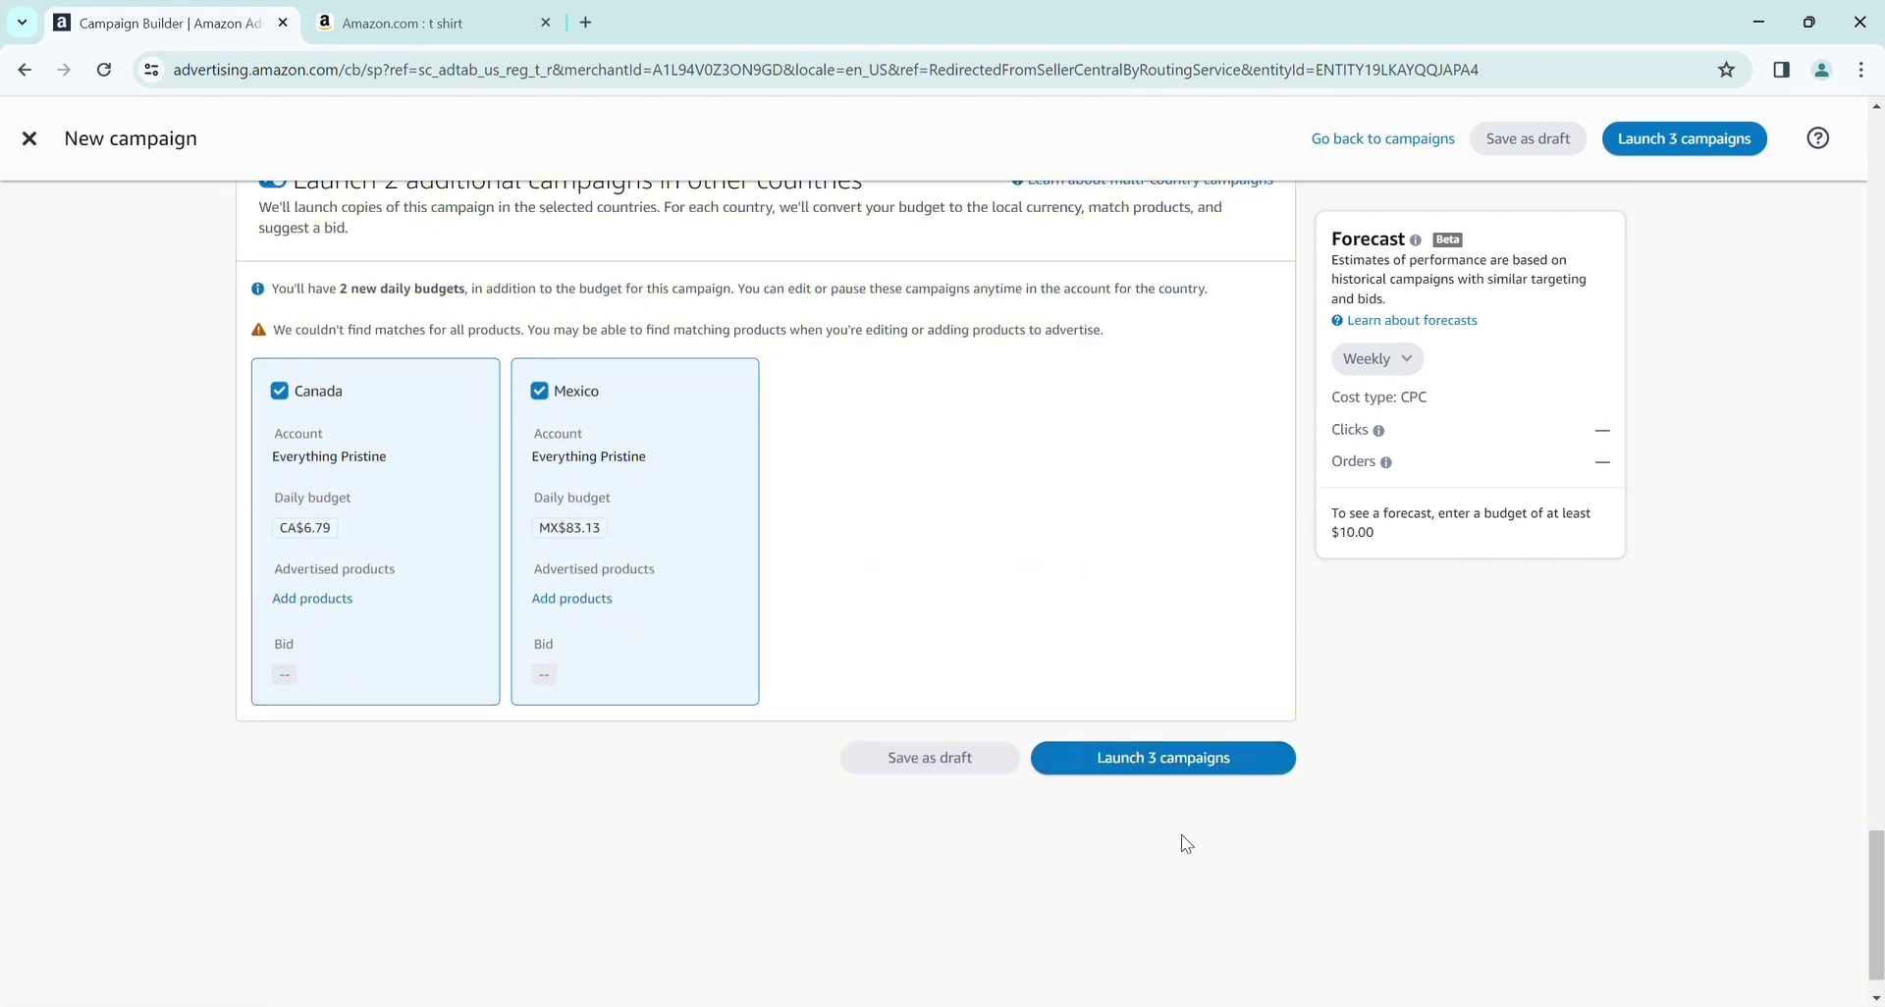
{"action": "left_click", "coordinate": [282, 393]}
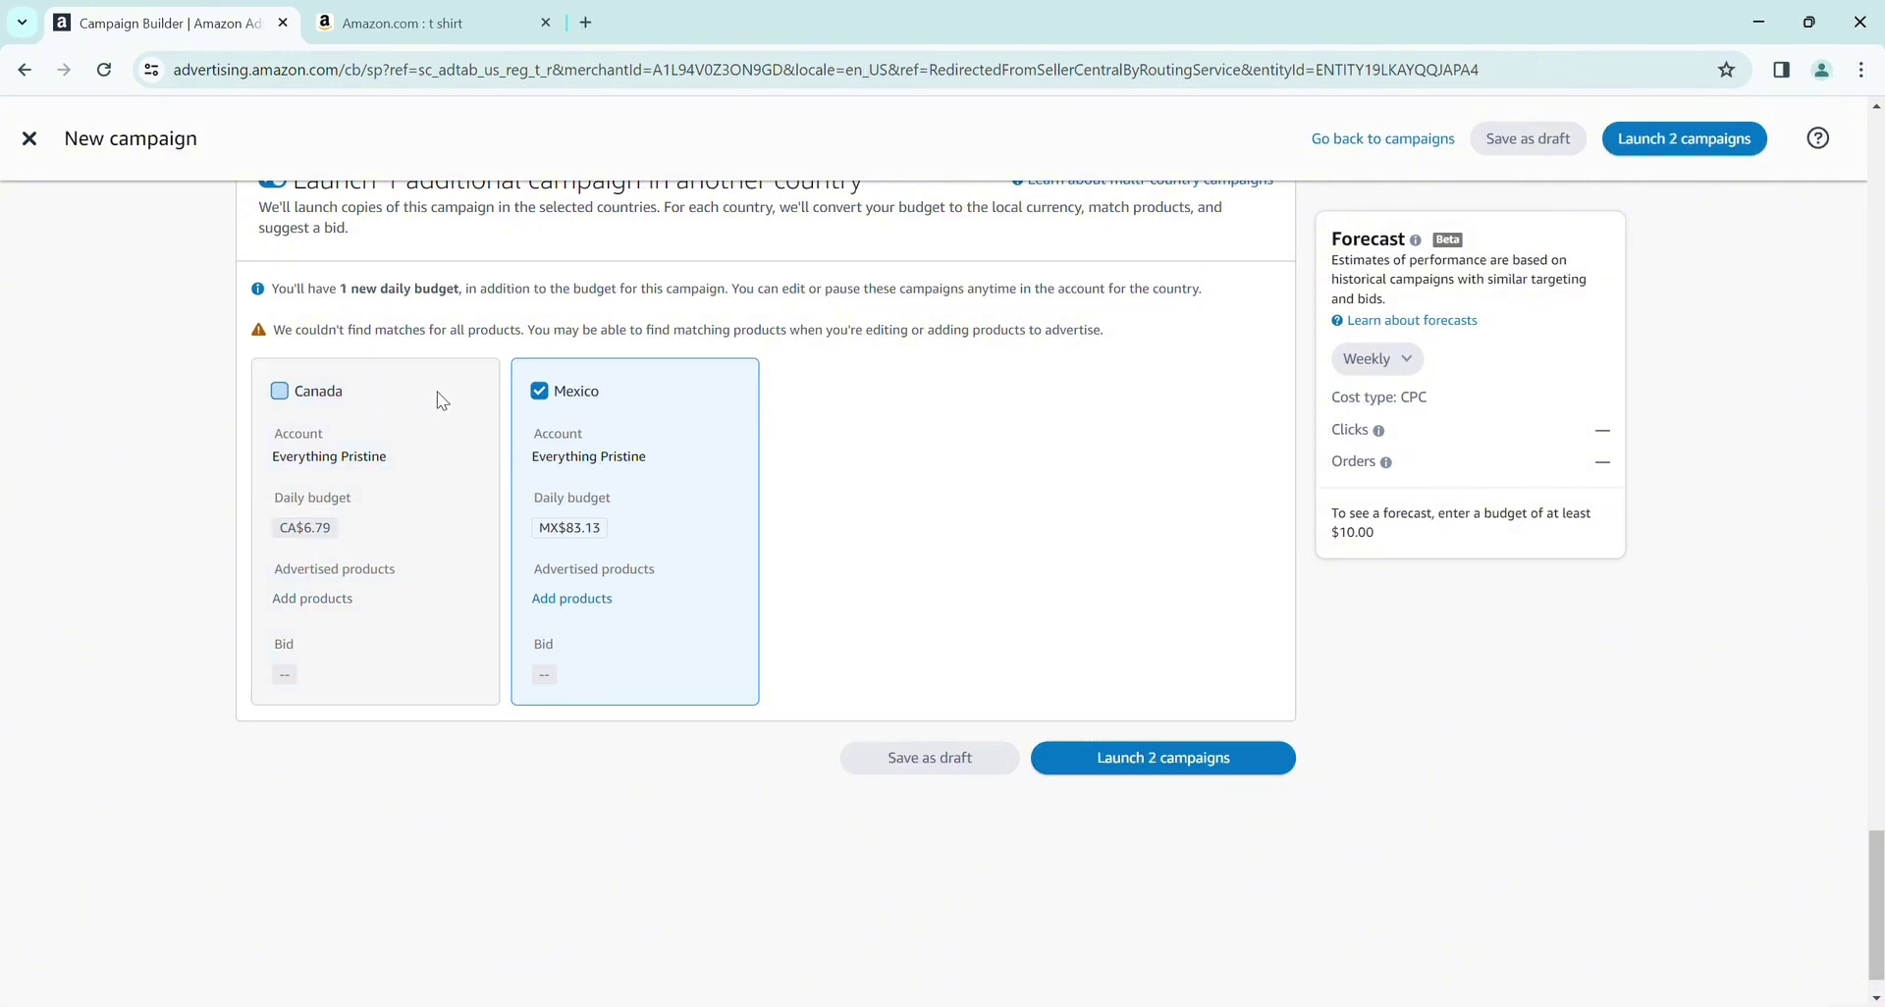
{"action": "left_click", "coordinate": [538, 391]}
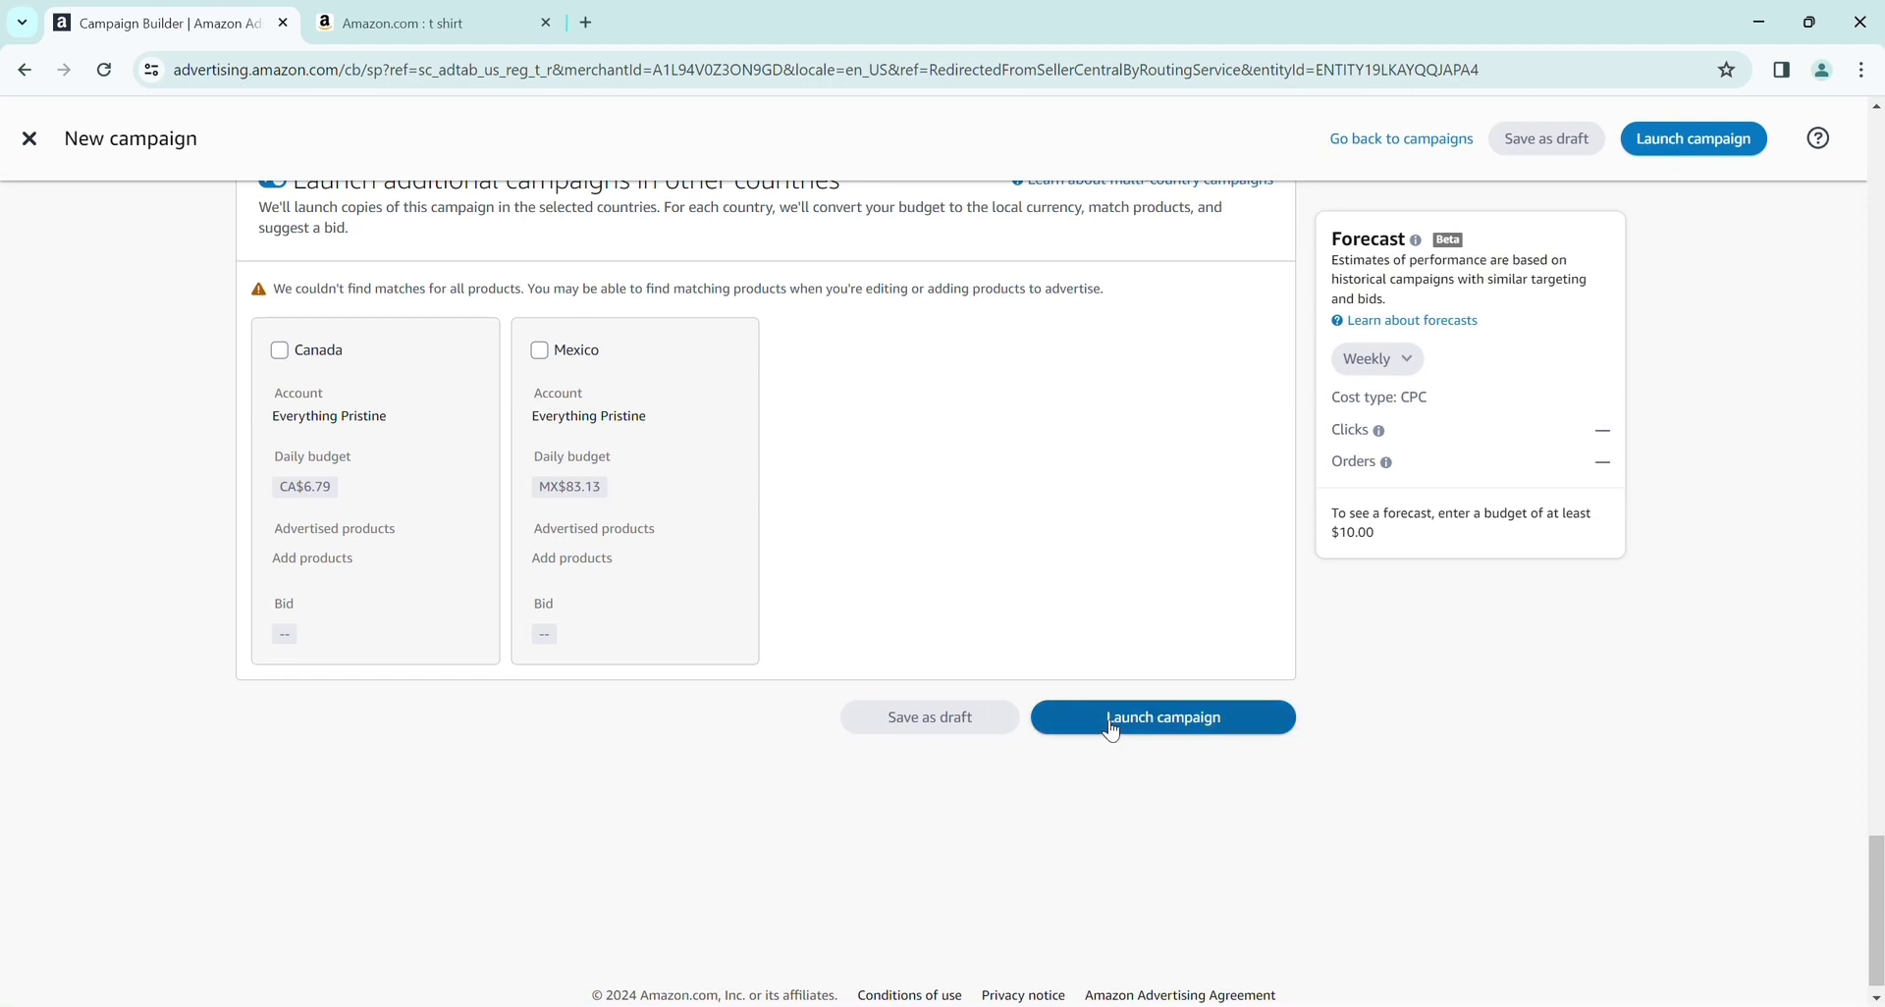
- Glance at the sponsored t-shirt results on amazon.com, then switch the ad group in the campaign builder to manual targeting
{"action": "left_click", "coordinate": [414, 6]}
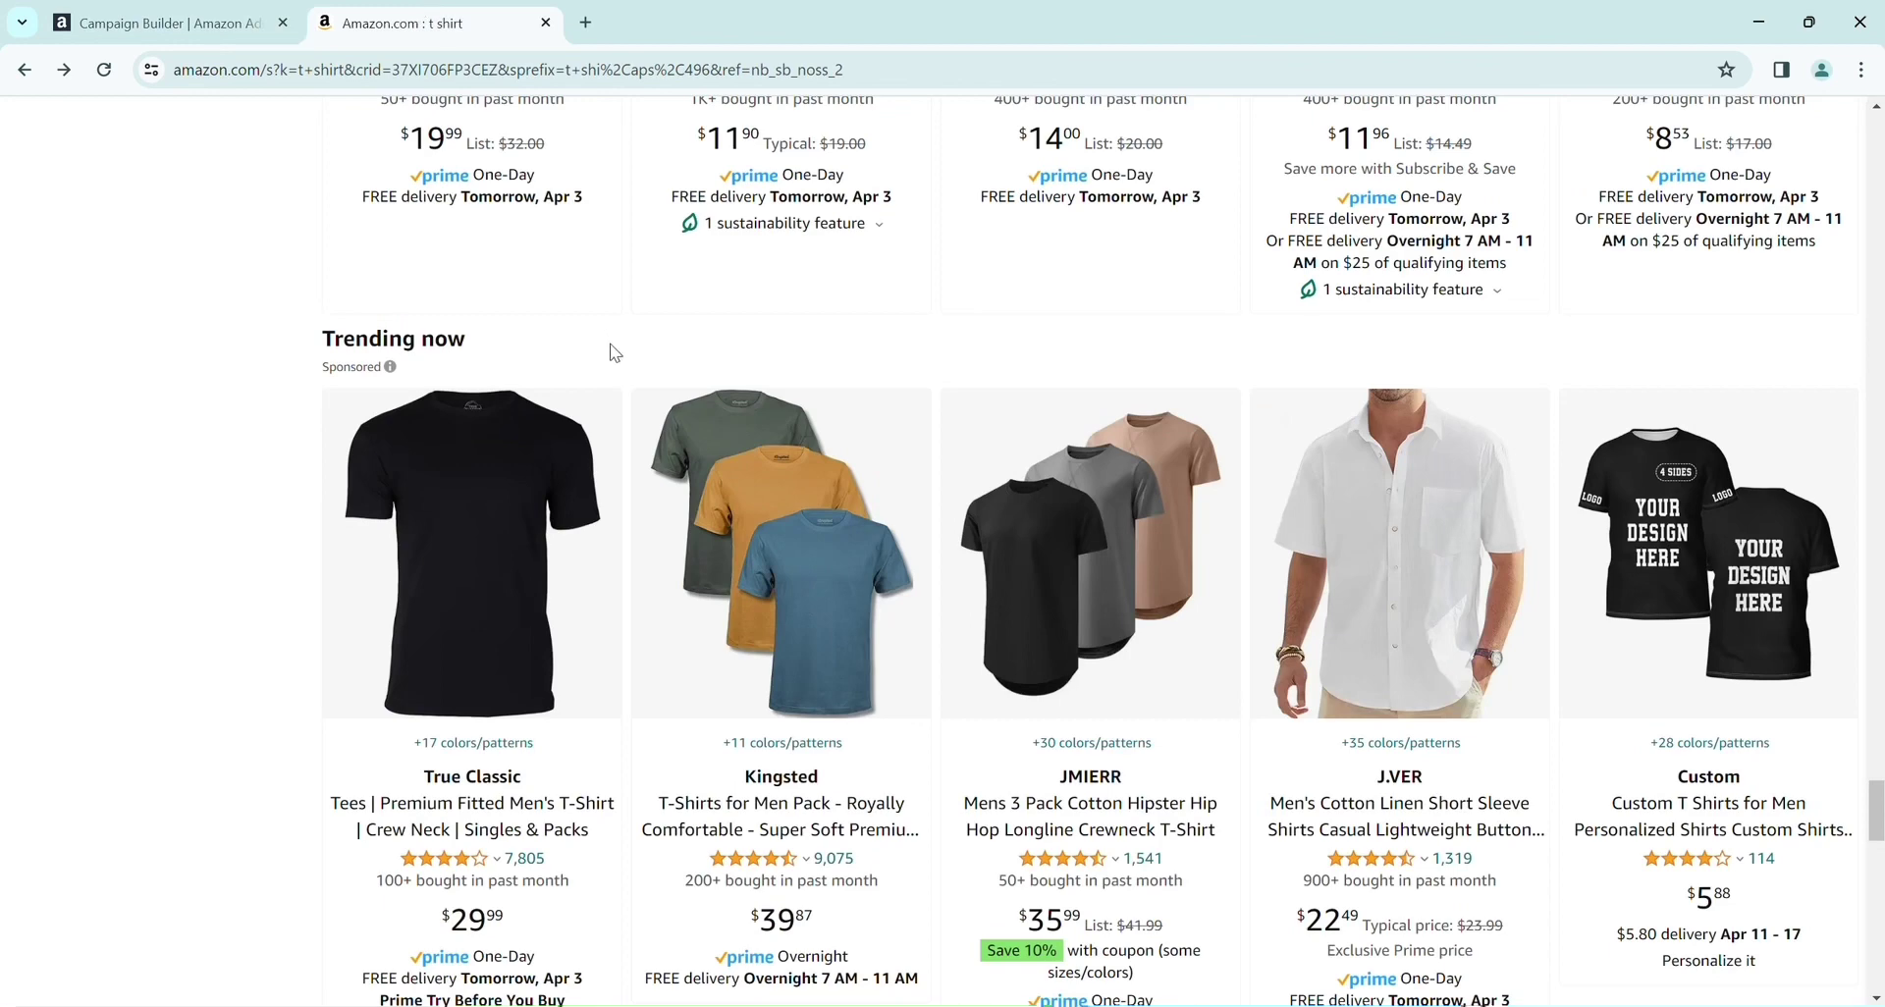
{"action": "left_click", "coordinate": [227, 13]}
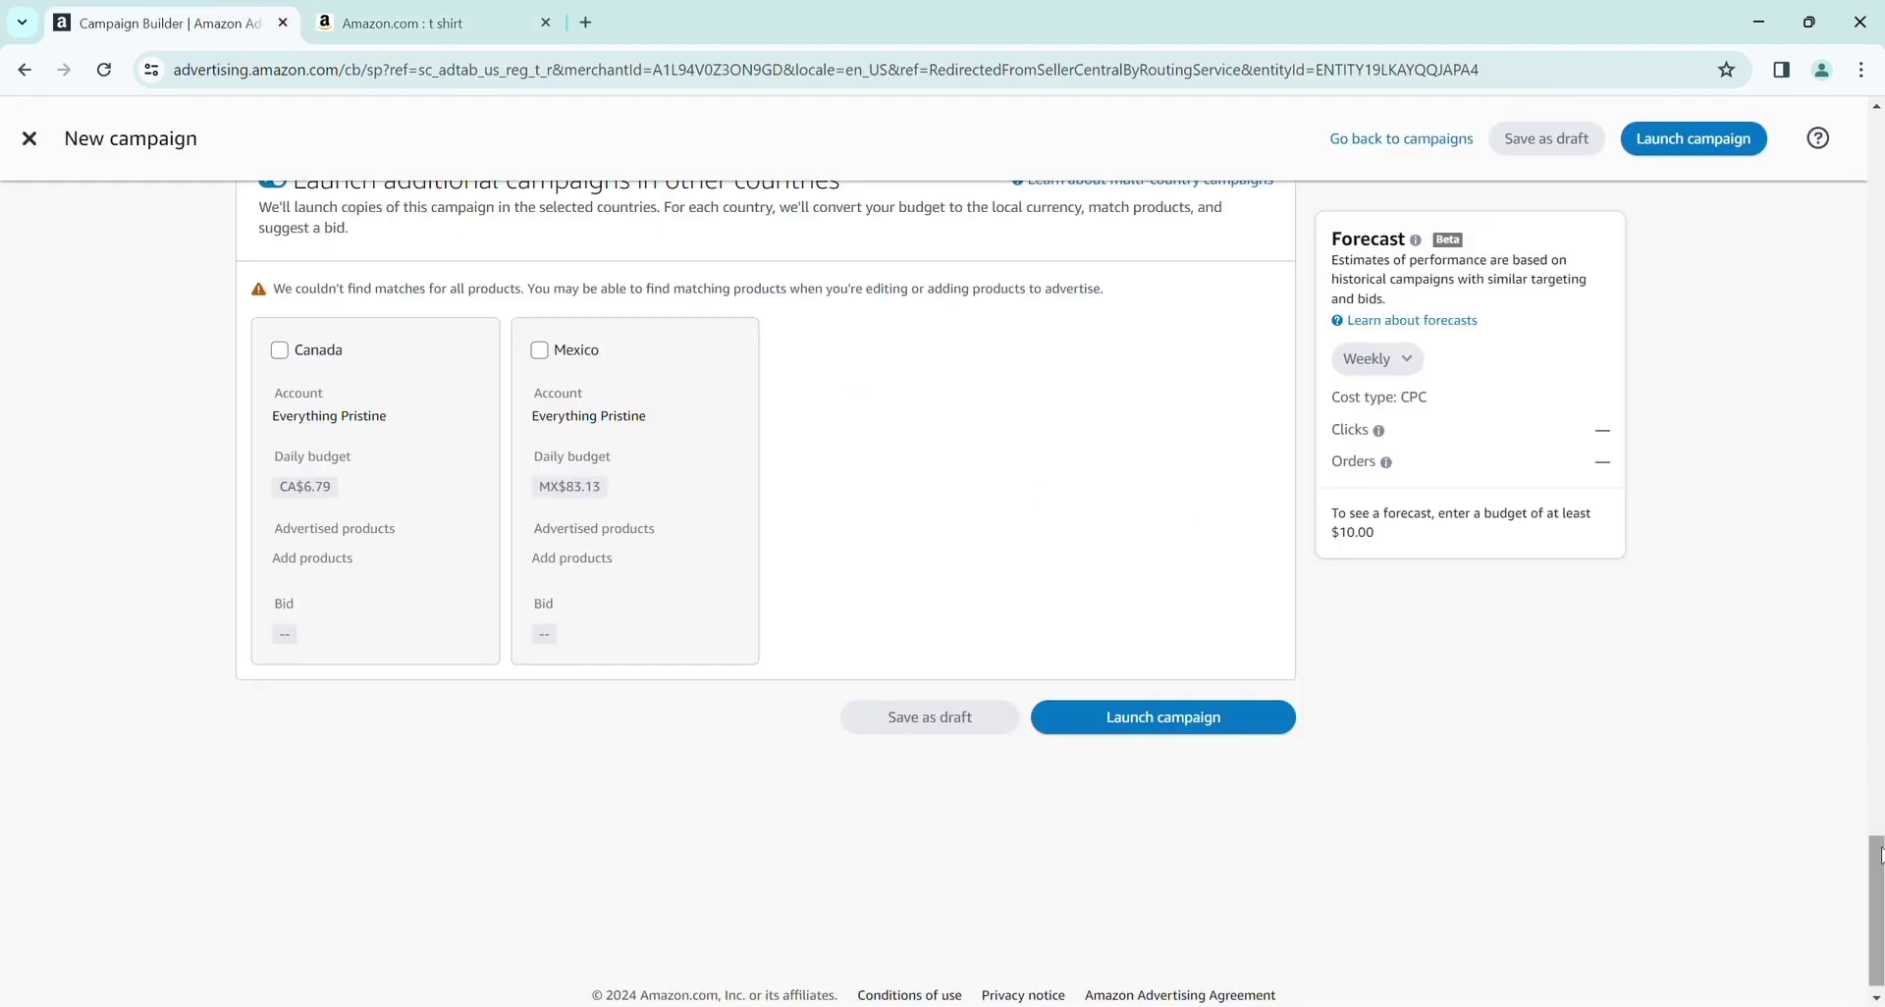
{"action": "left_click_drag", "start_coordinate": [1877, 854], "coordinate": [1877, 132]}
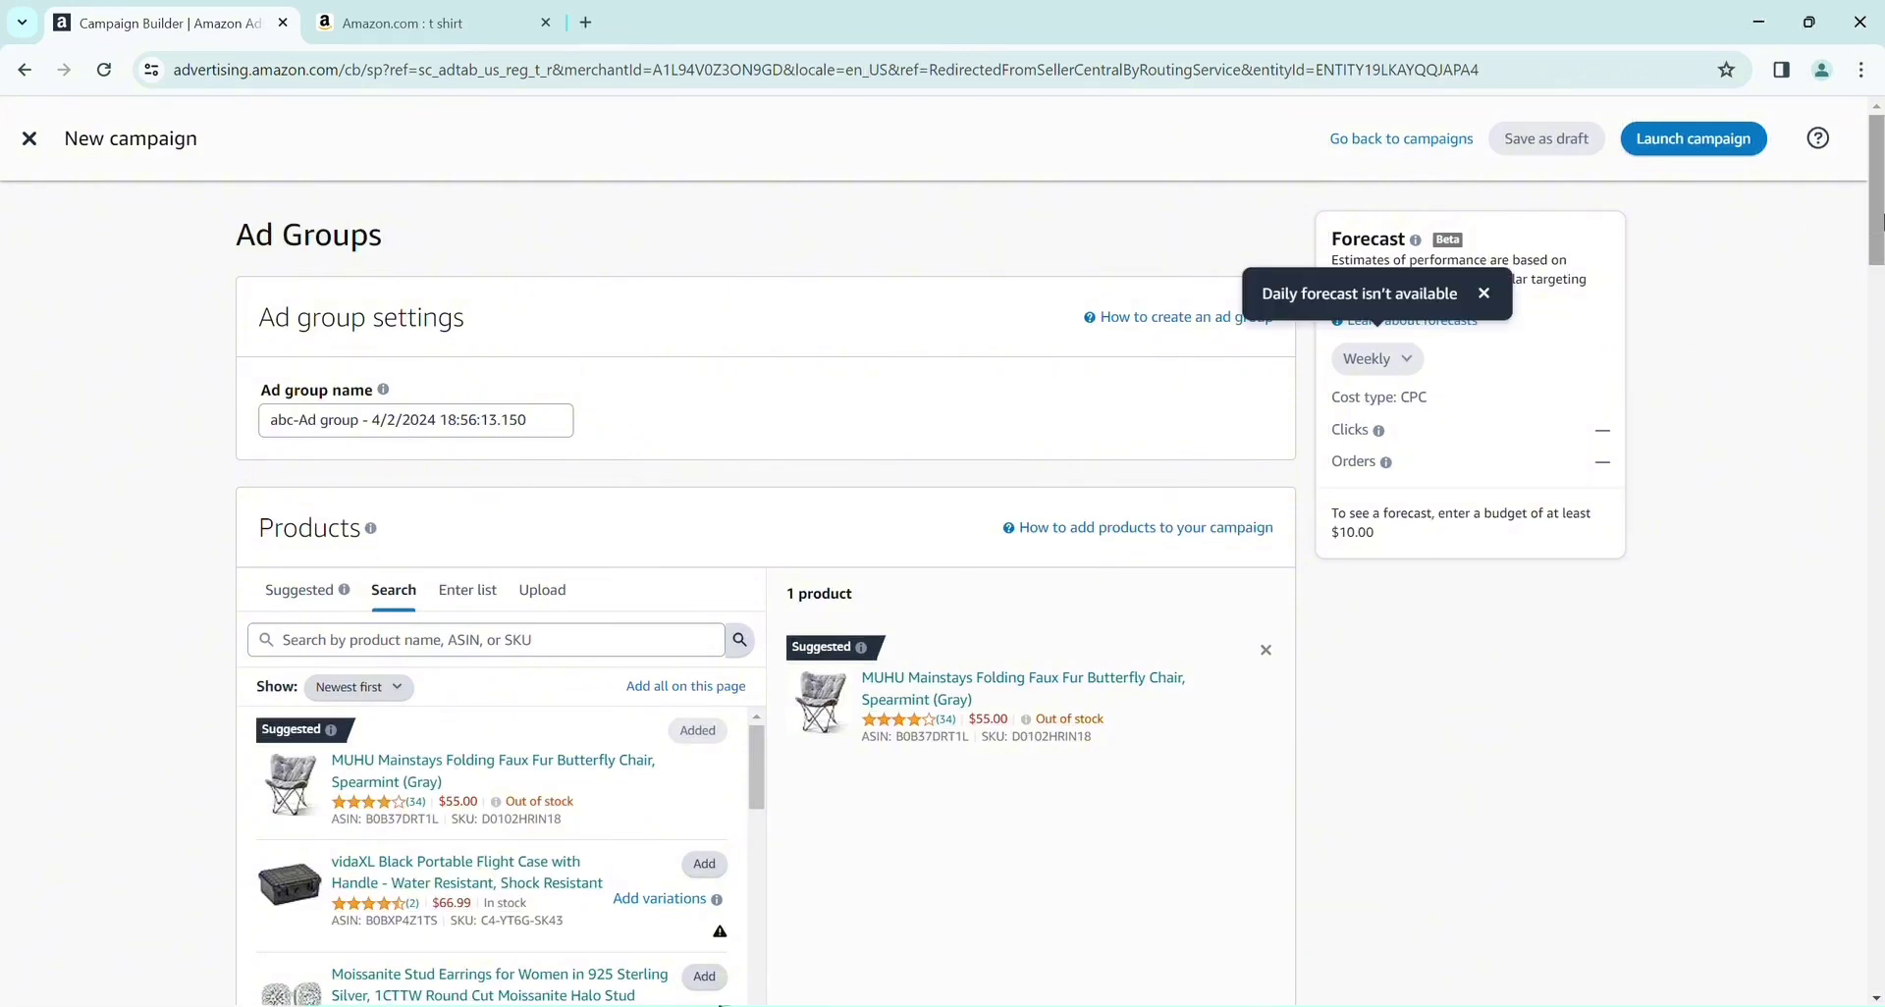
{"action": "scroll", "coordinate": [982, 442], "scroll_direction": "down", "scroll_amount": 4}
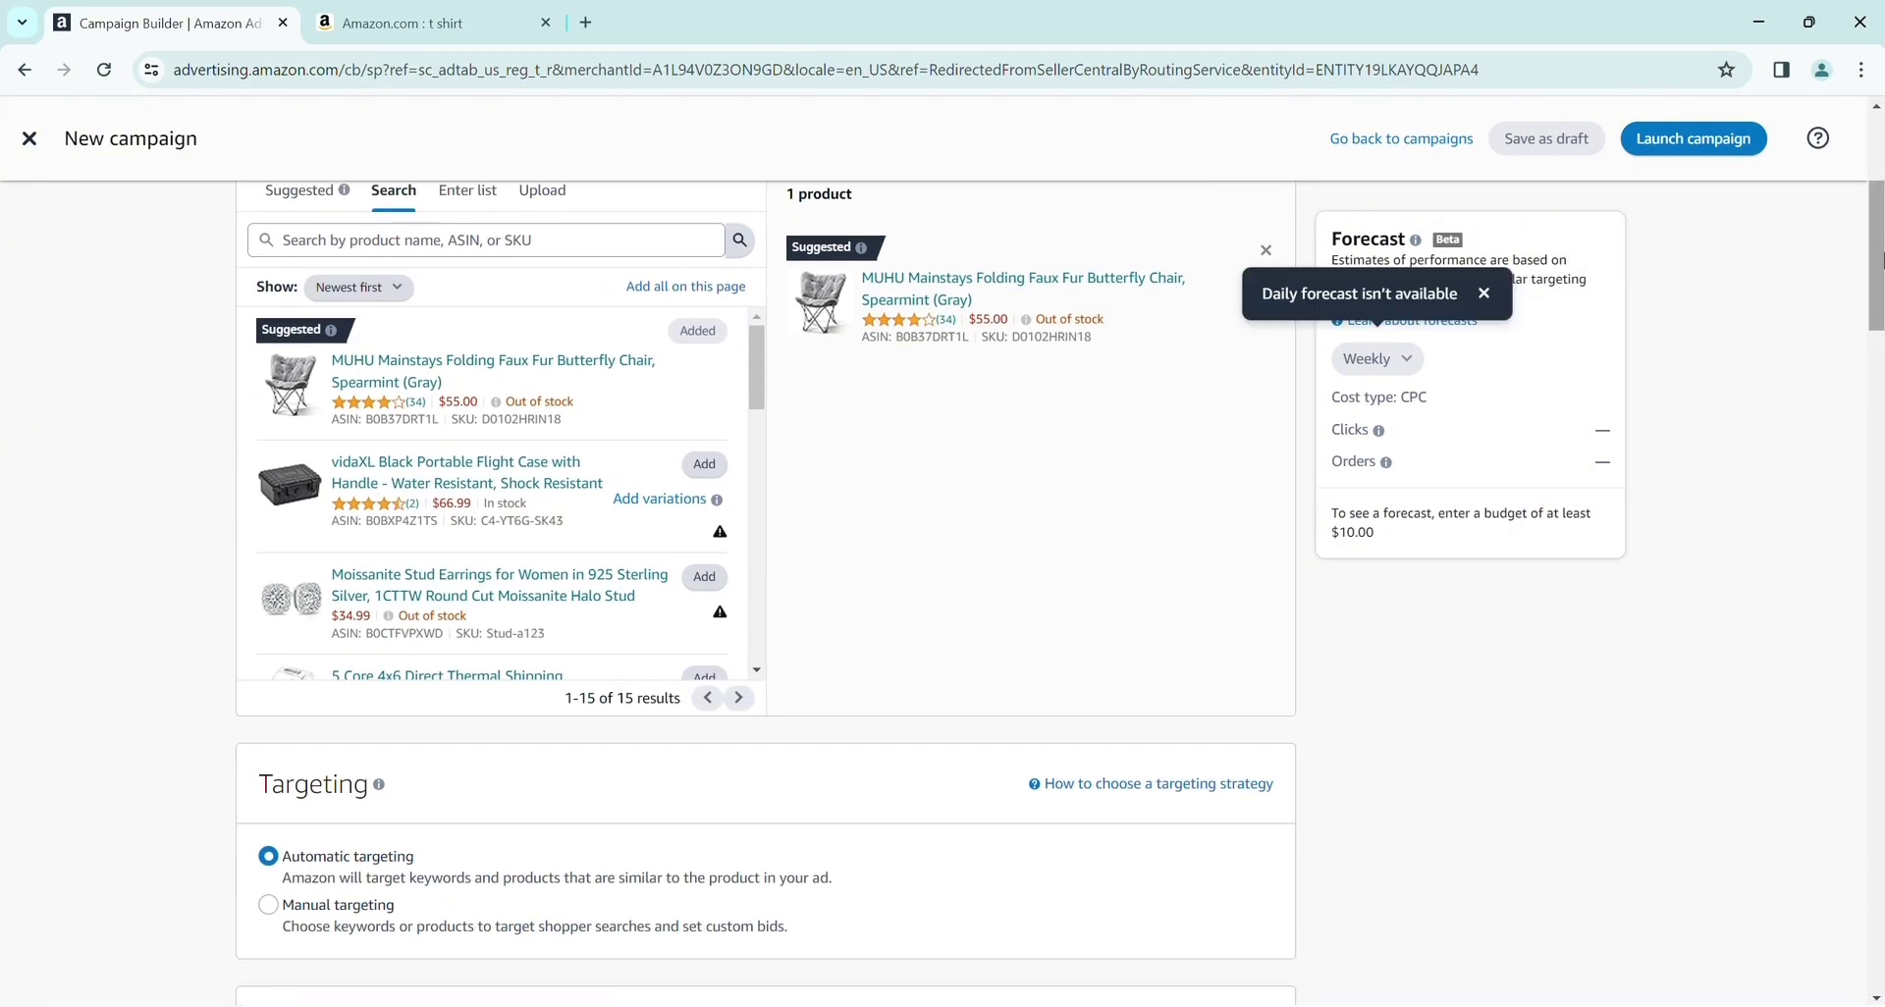
{"action": "scroll", "coordinate": [1029, 346], "scroll_direction": "down", "scroll_amount": 5}
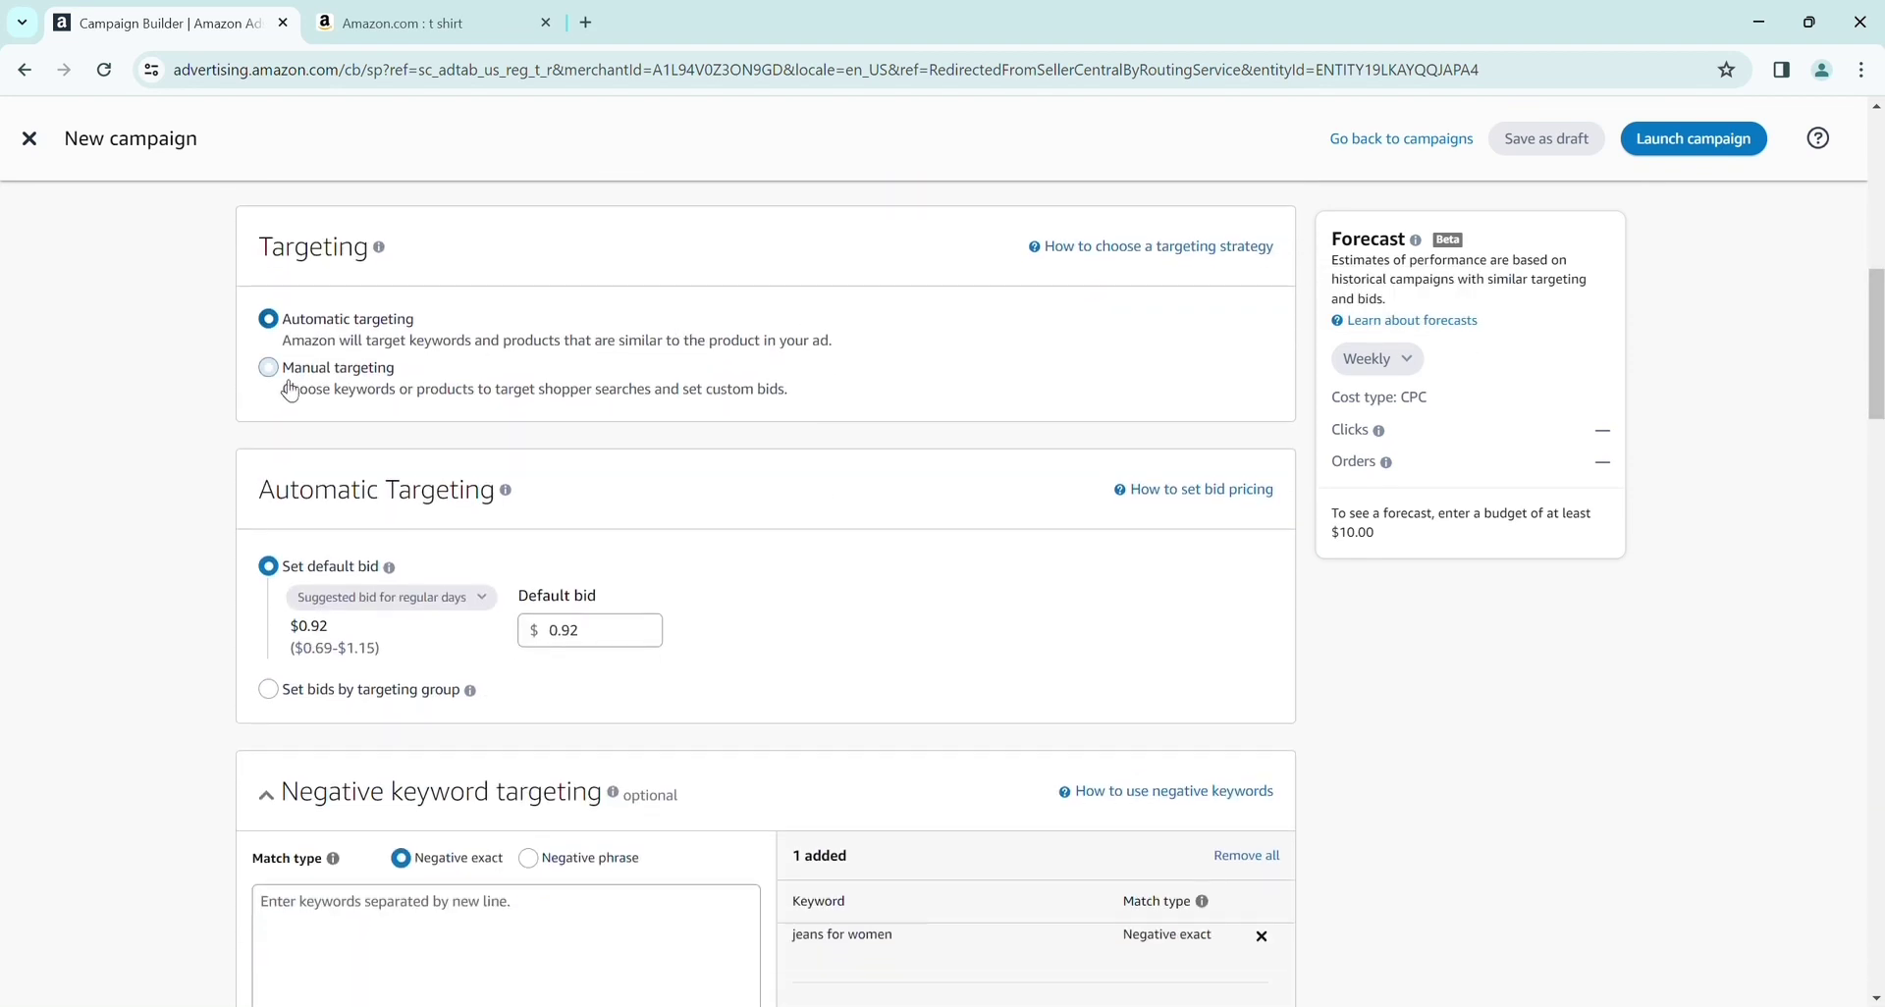
{"action": "left_click", "coordinate": [282, 390]}
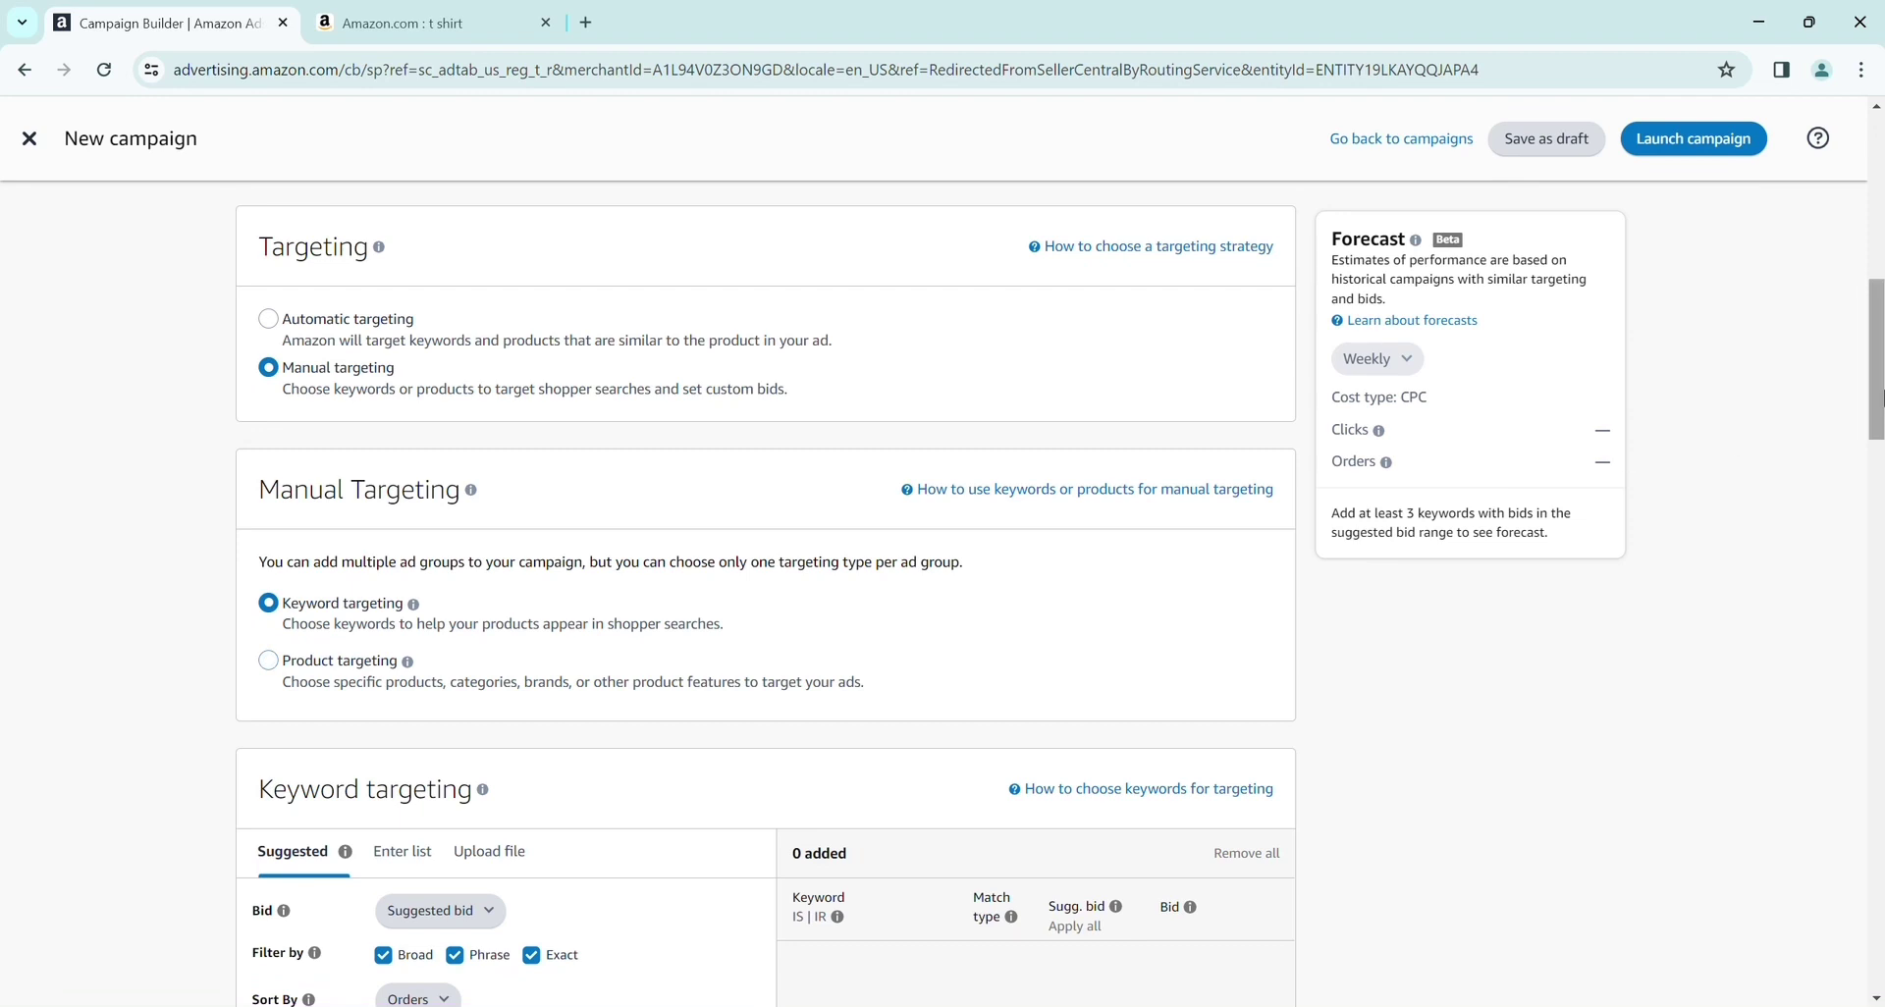
- Switch the ad group to product targeting and add the suggested Folding Chairs category, then glance at the amazon.com t-shirt results
{"action": "left_click_drag", "start_coordinate": [1877, 397], "coordinate": [1881, 456]}
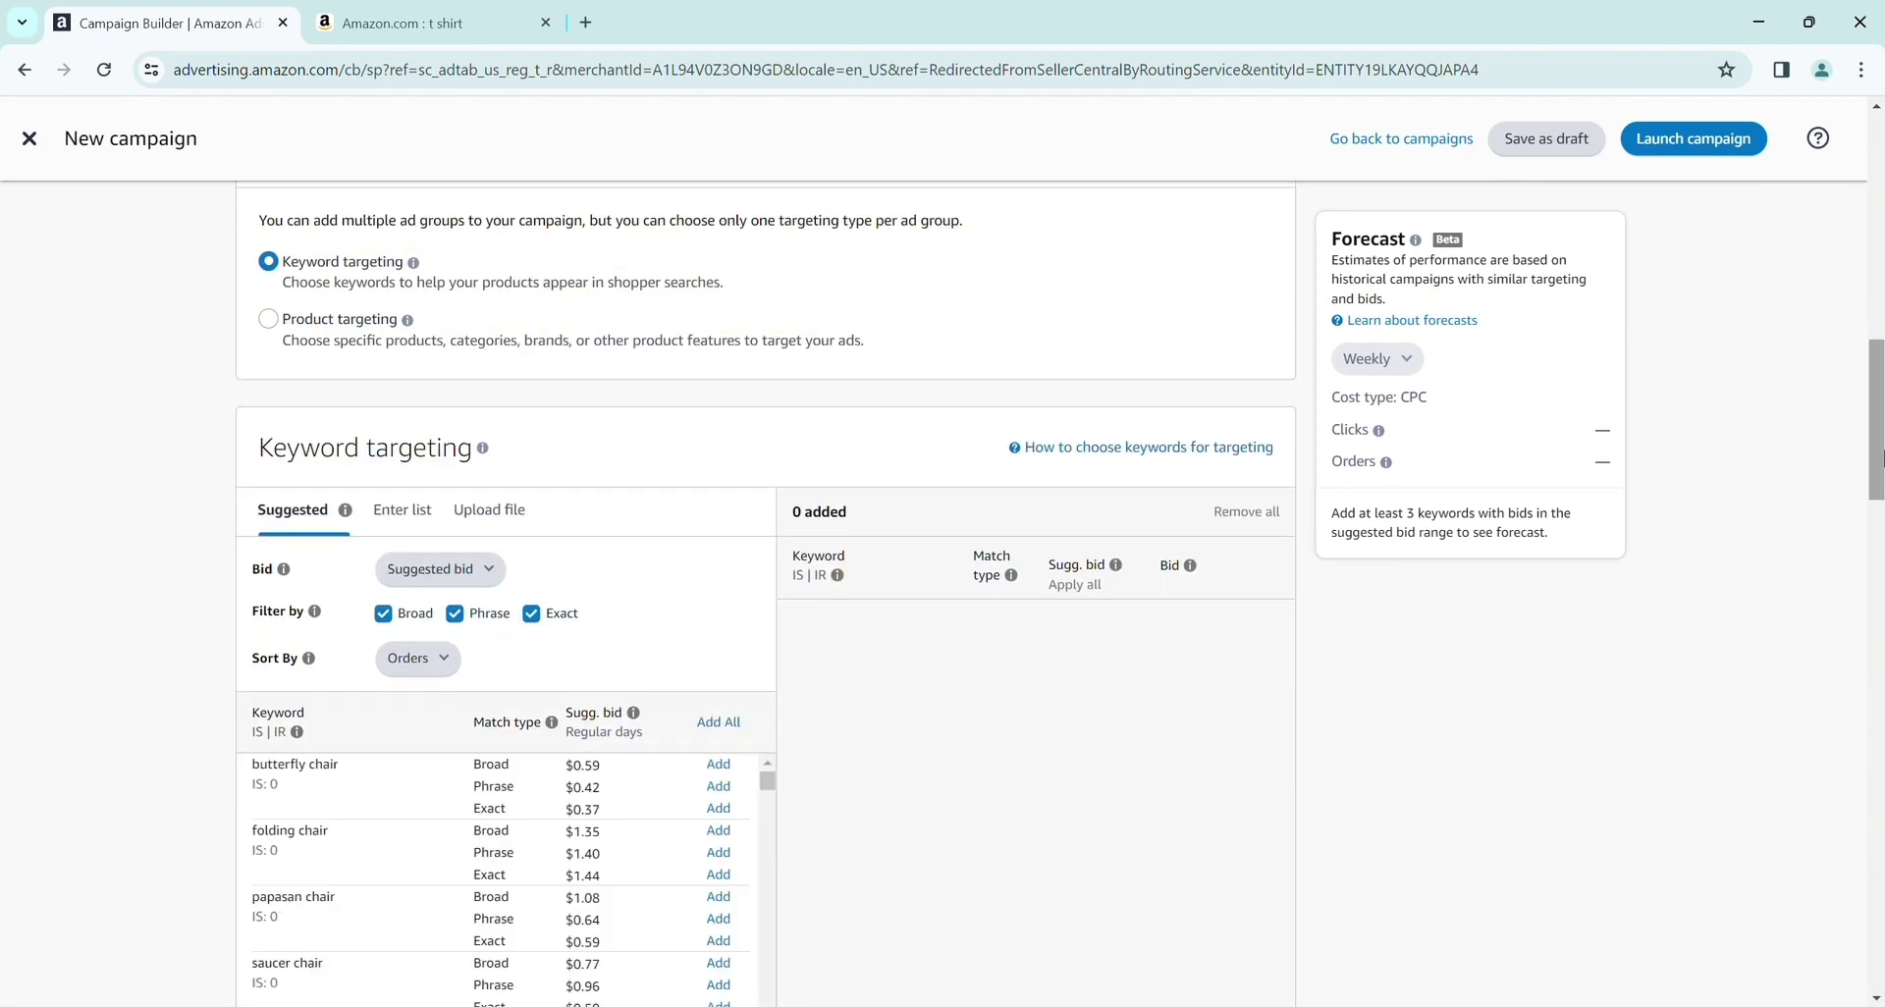
{"action": "left_click", "coordinate": [277, 337]}
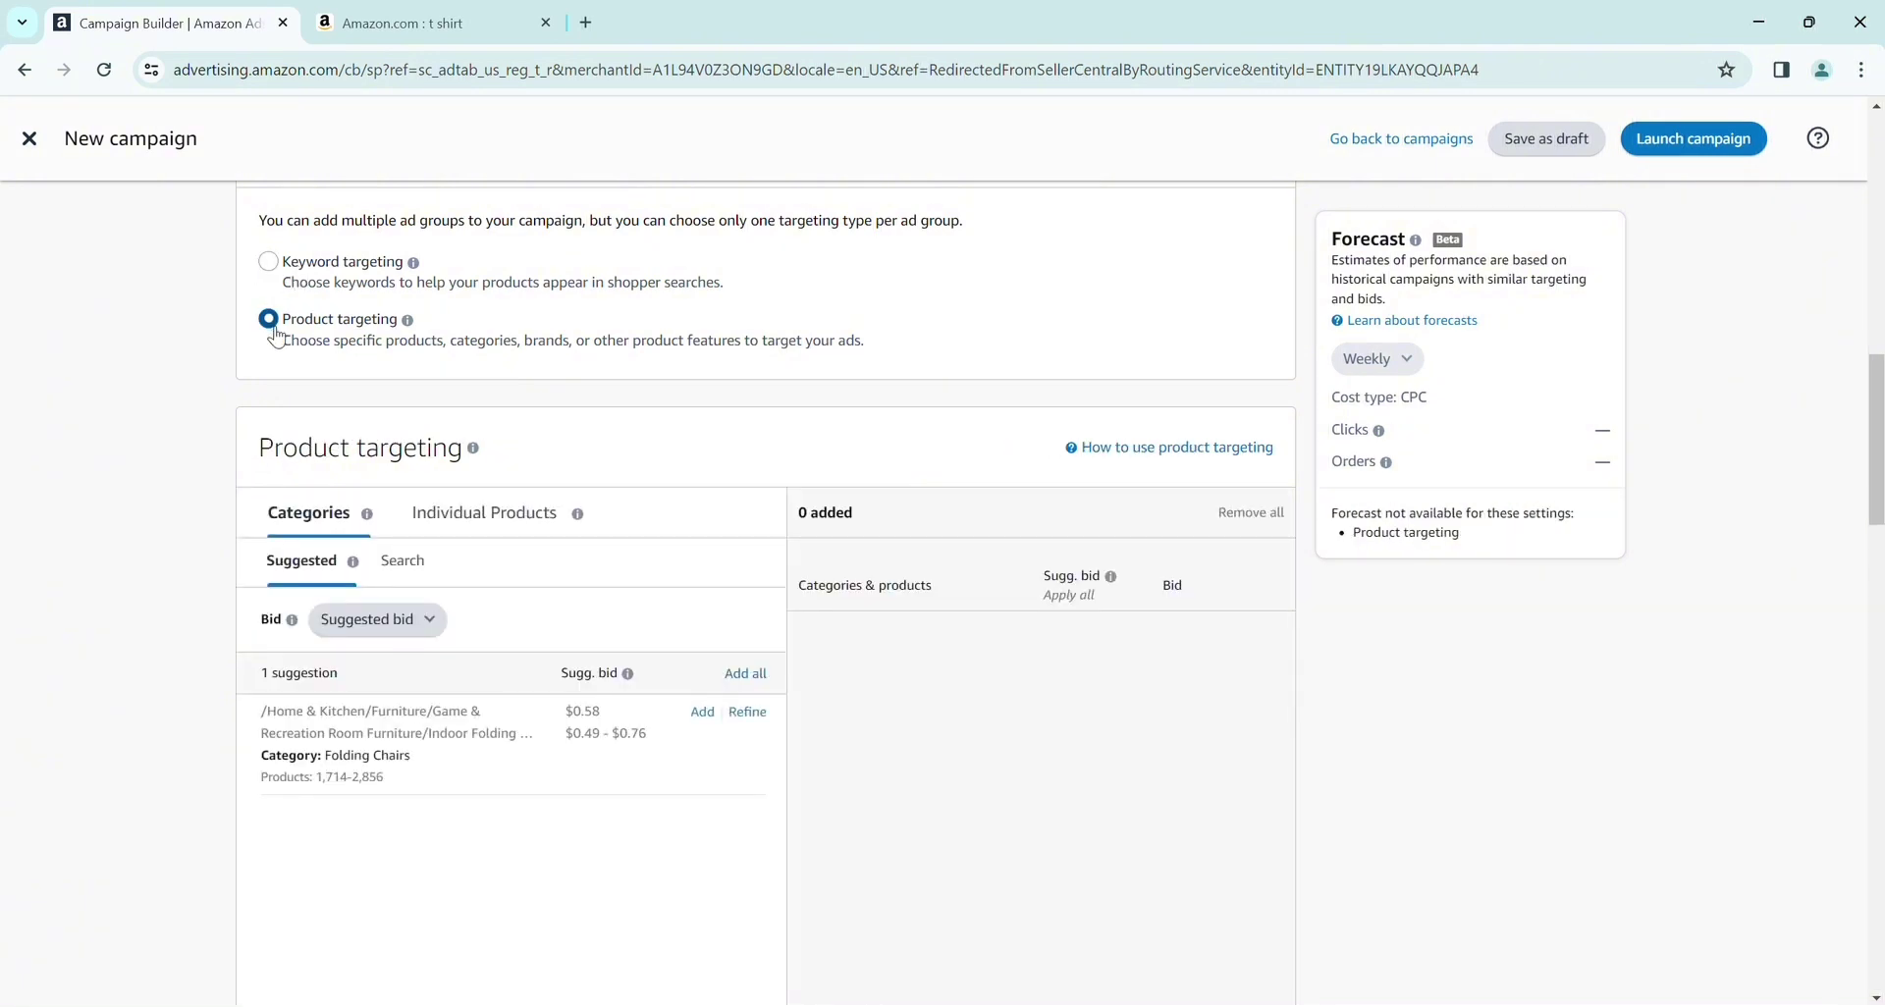
{"action": "left_click", "coordinate": [712, 724]}
{"action": "left_click", "coordinate": [438, 14]}
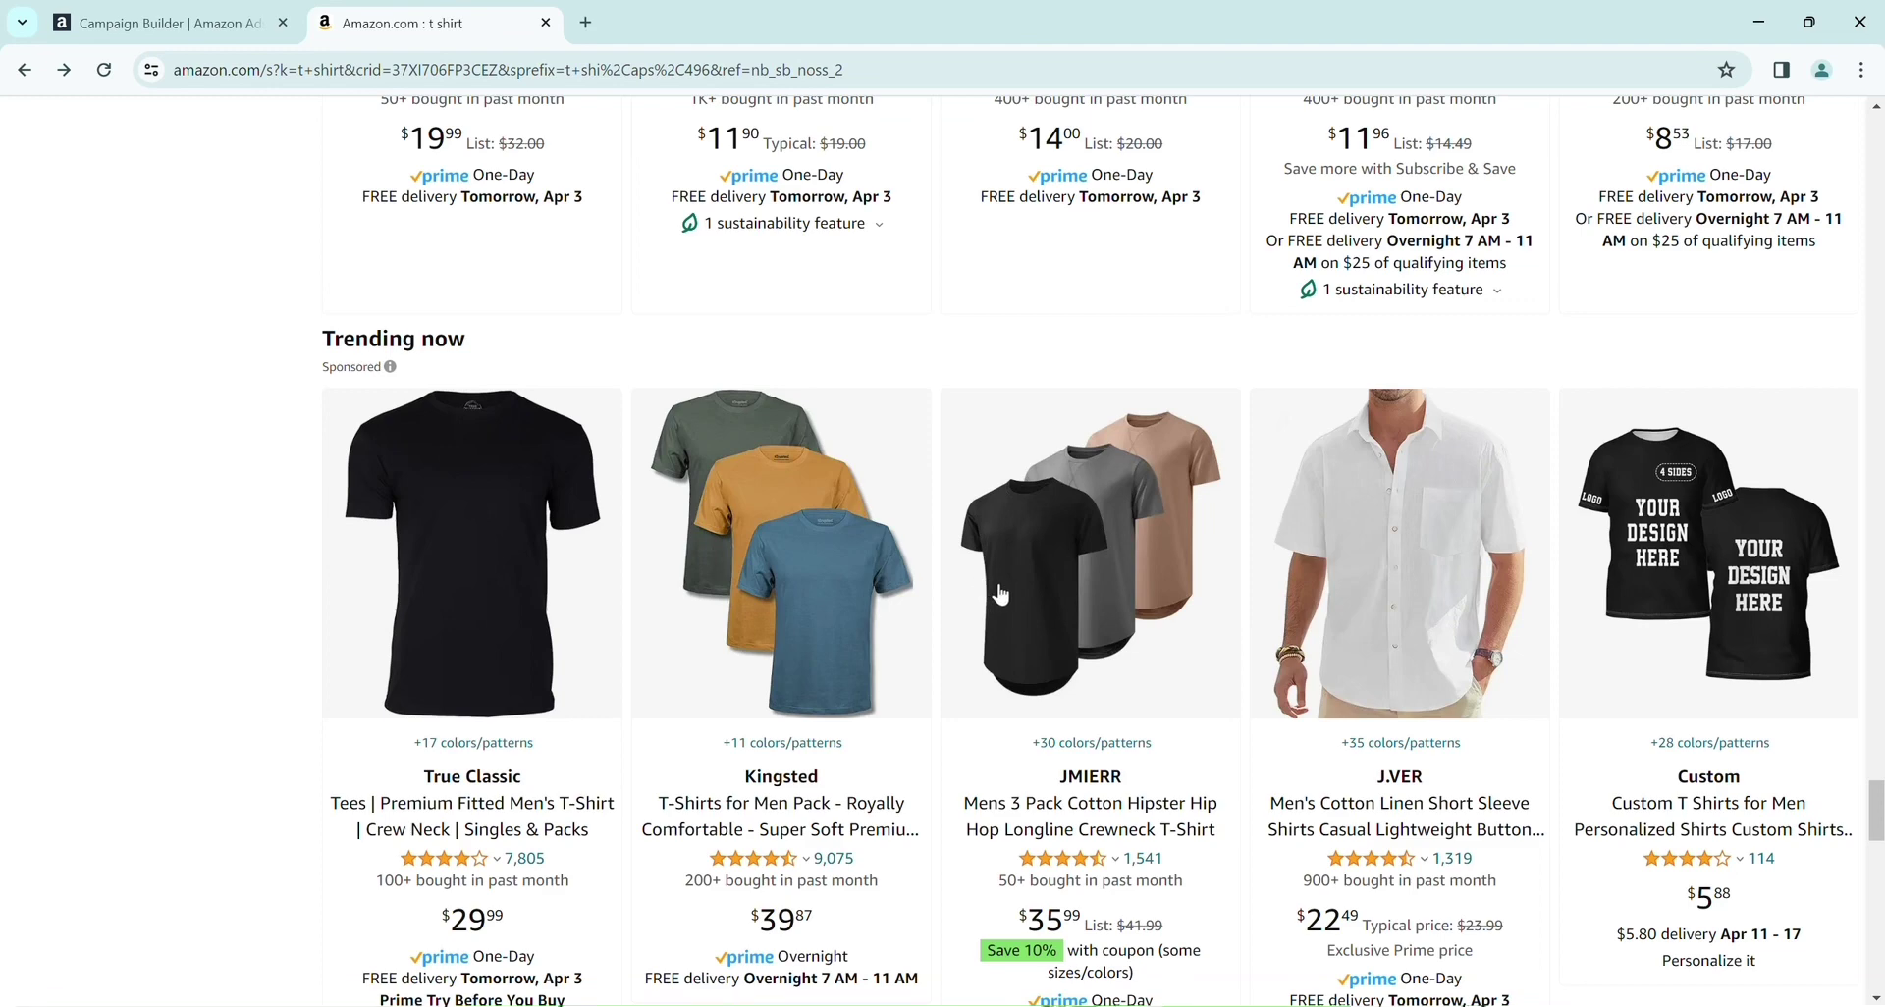
{"action": "left_click", "coordinate": [284, 12]}
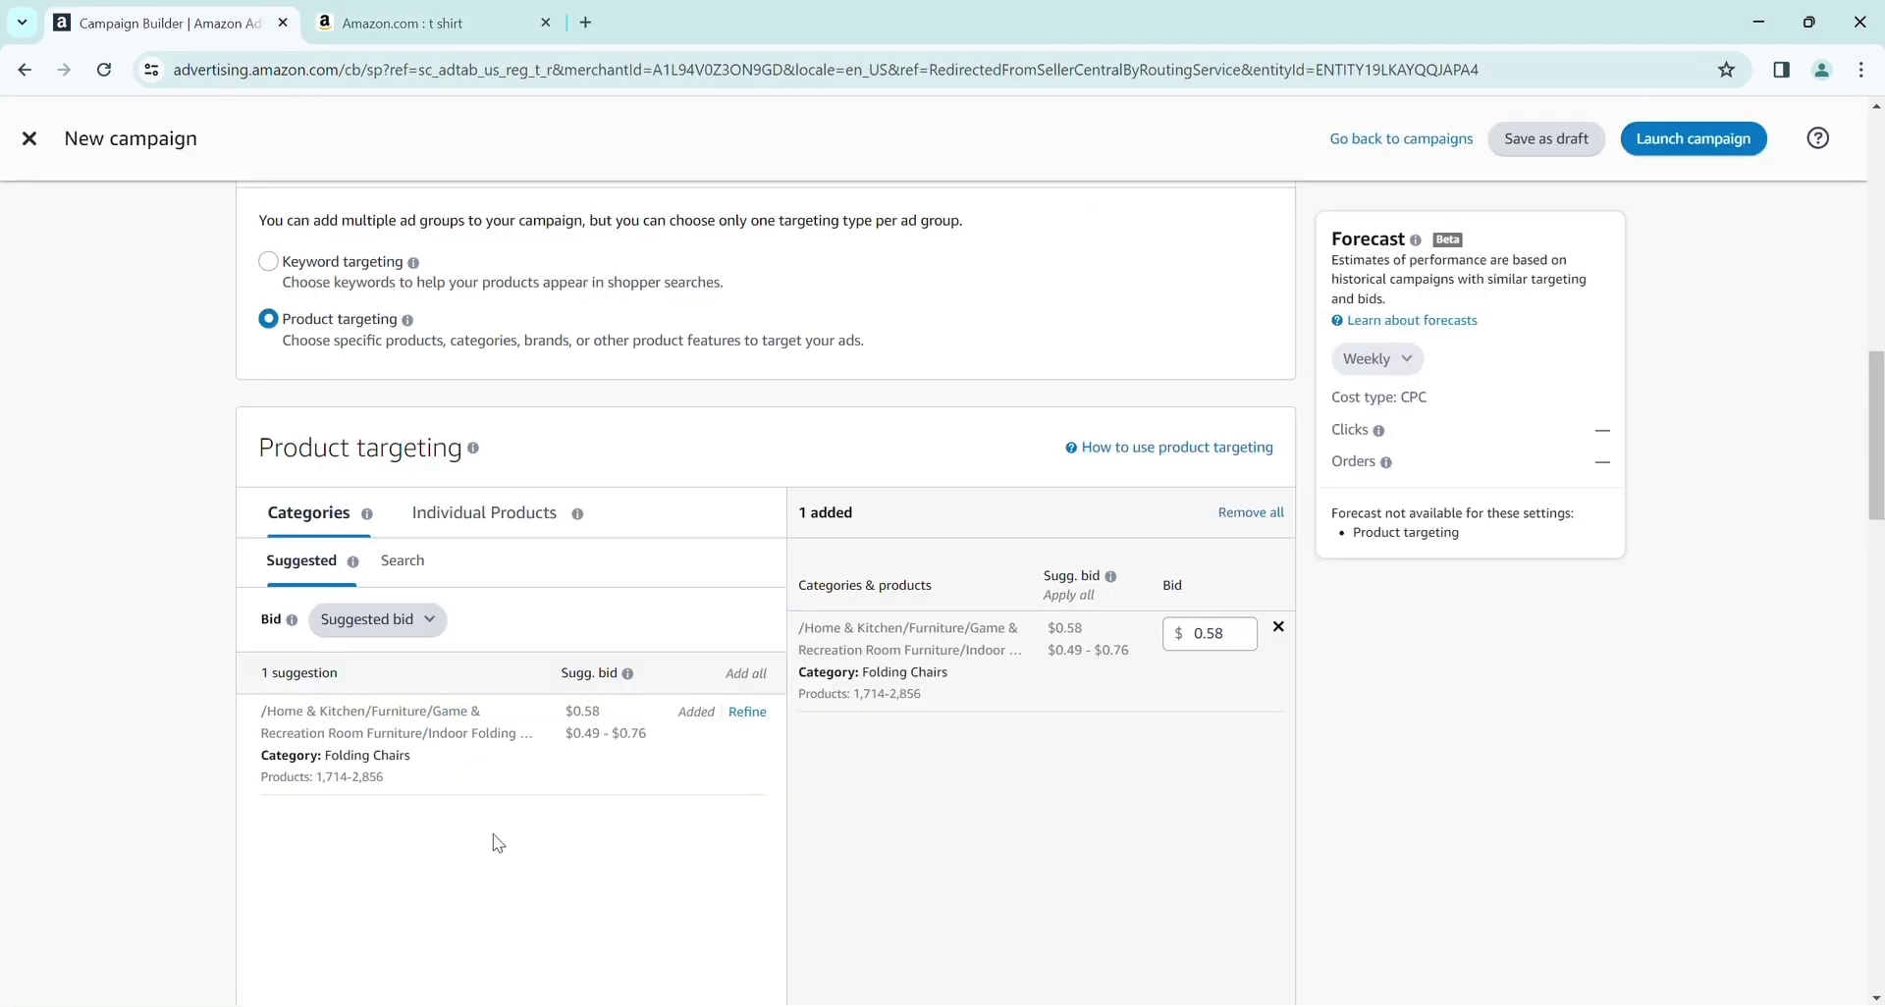
- Look through the category search and the suggested individual products available for product targeting
{"action": "left_click", "coordinate": [412, 555]}
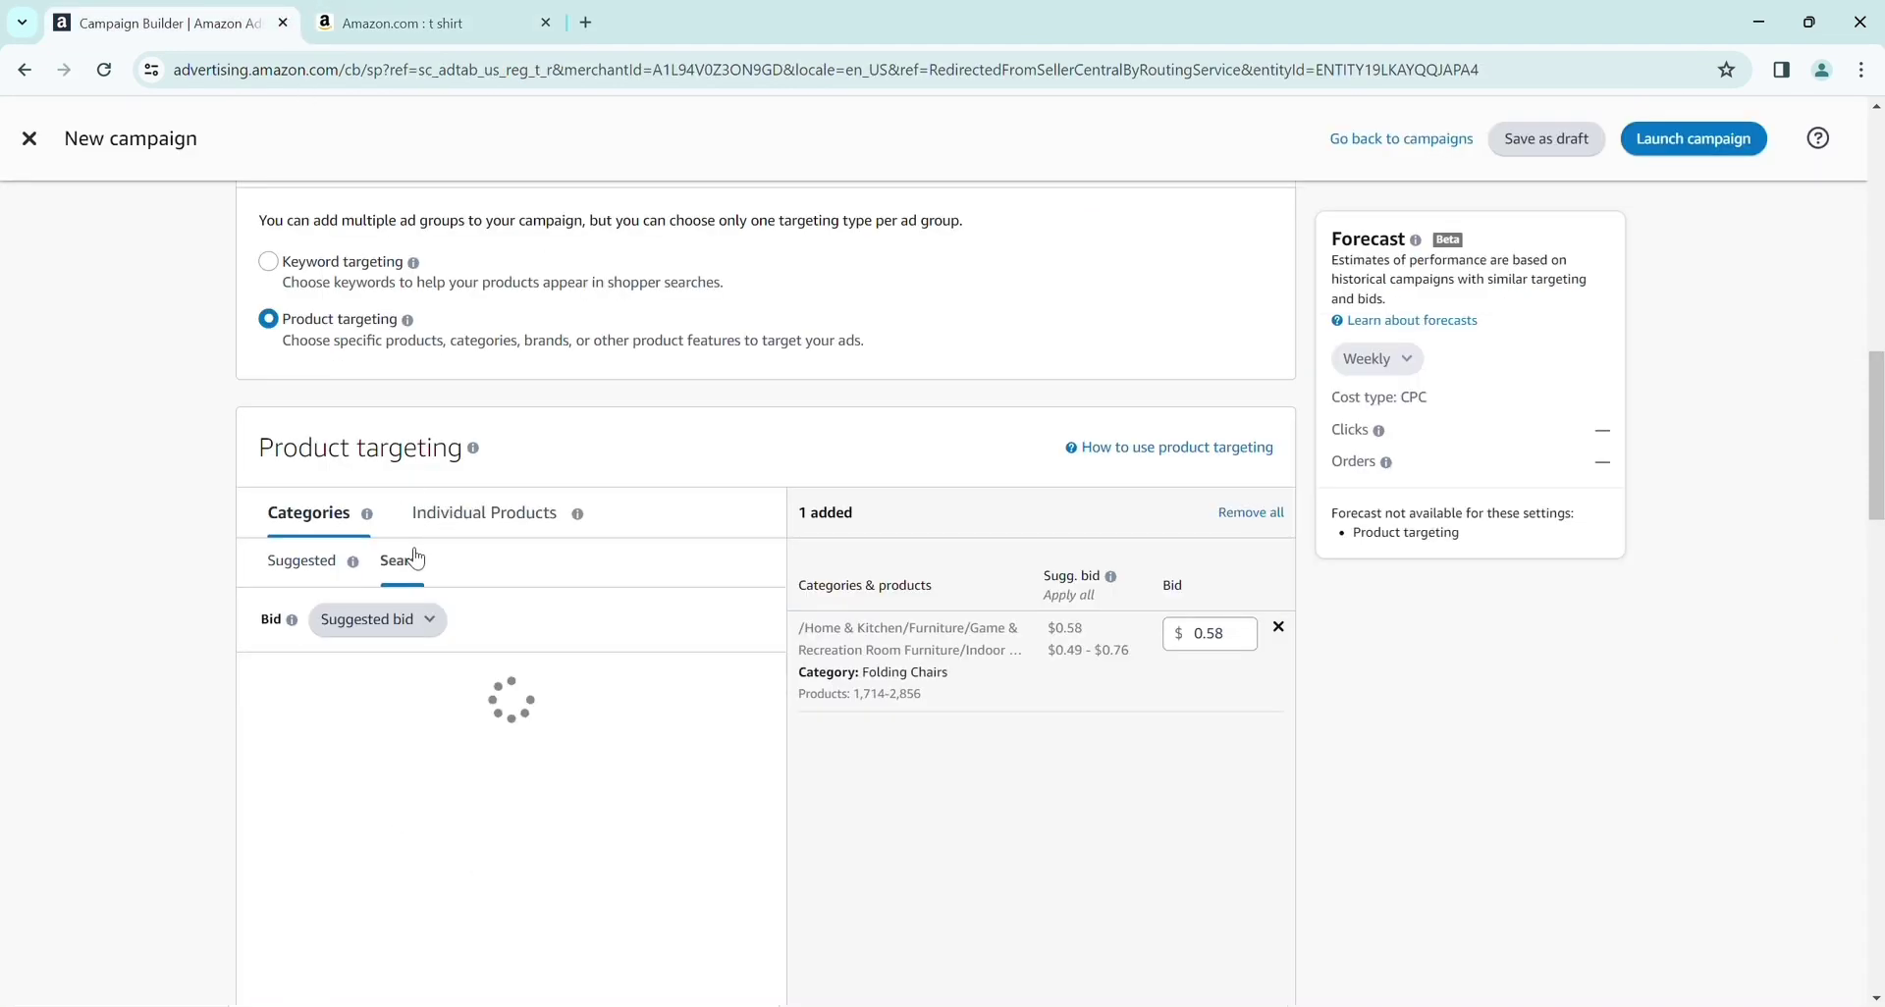
{"action": "left_click", "coordinate": [456, 511]}
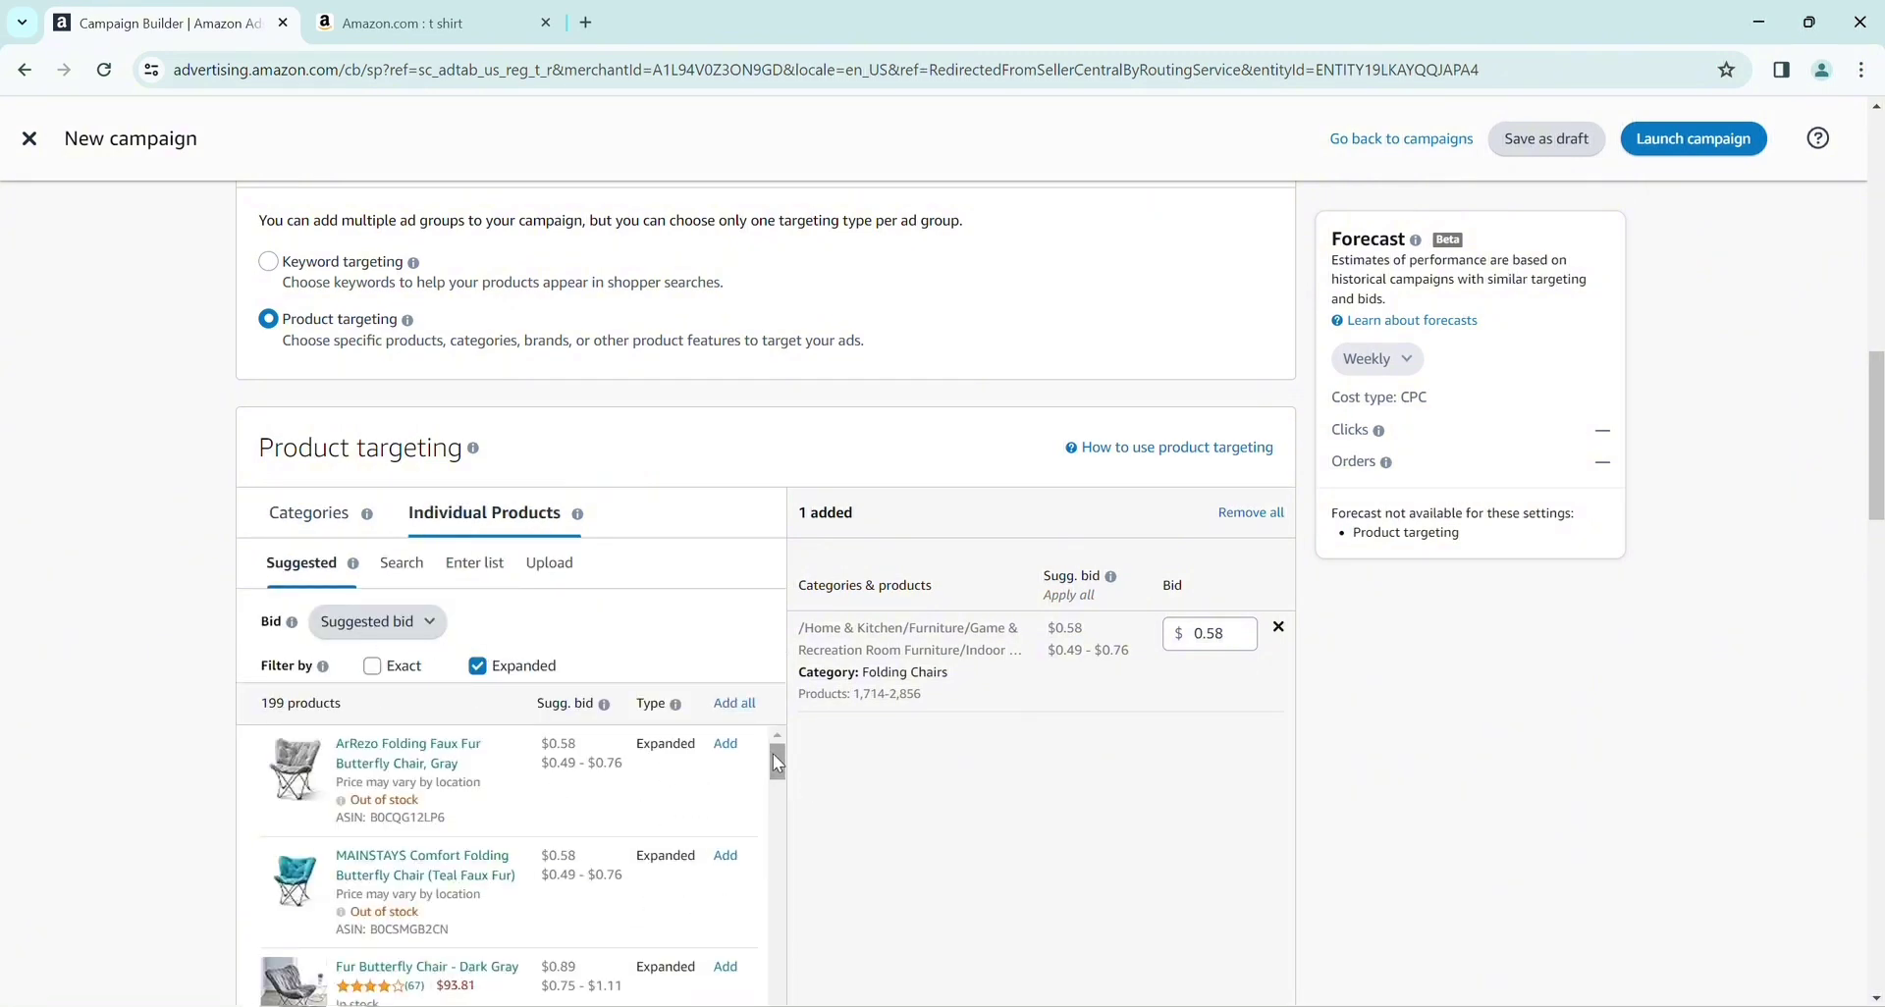
{"action": "left_click_drag", "start_coordinate": [773, 752], "coordinate": [785, 800]}
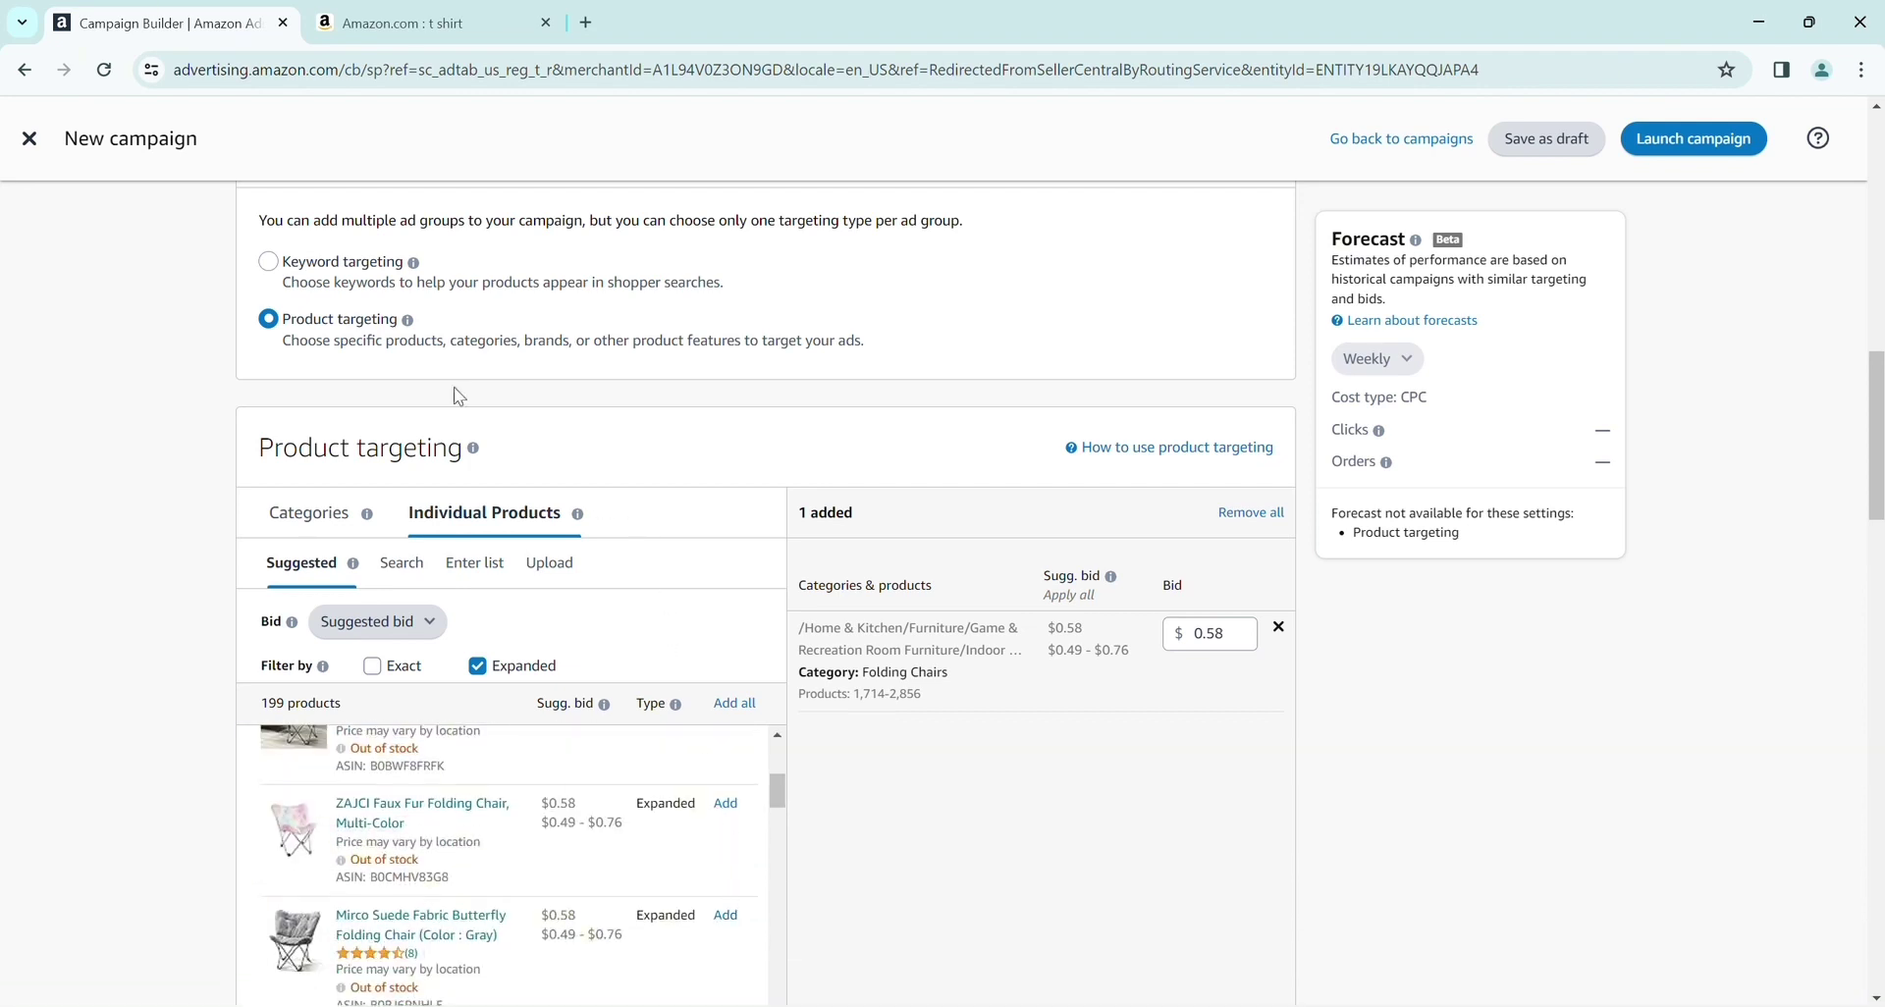
- Switch to keyword targeting and add the suggested keyword "butterfly chair" in broad, phrase and exact match
{"action": "left_click", "coordinate": [283, 269]}
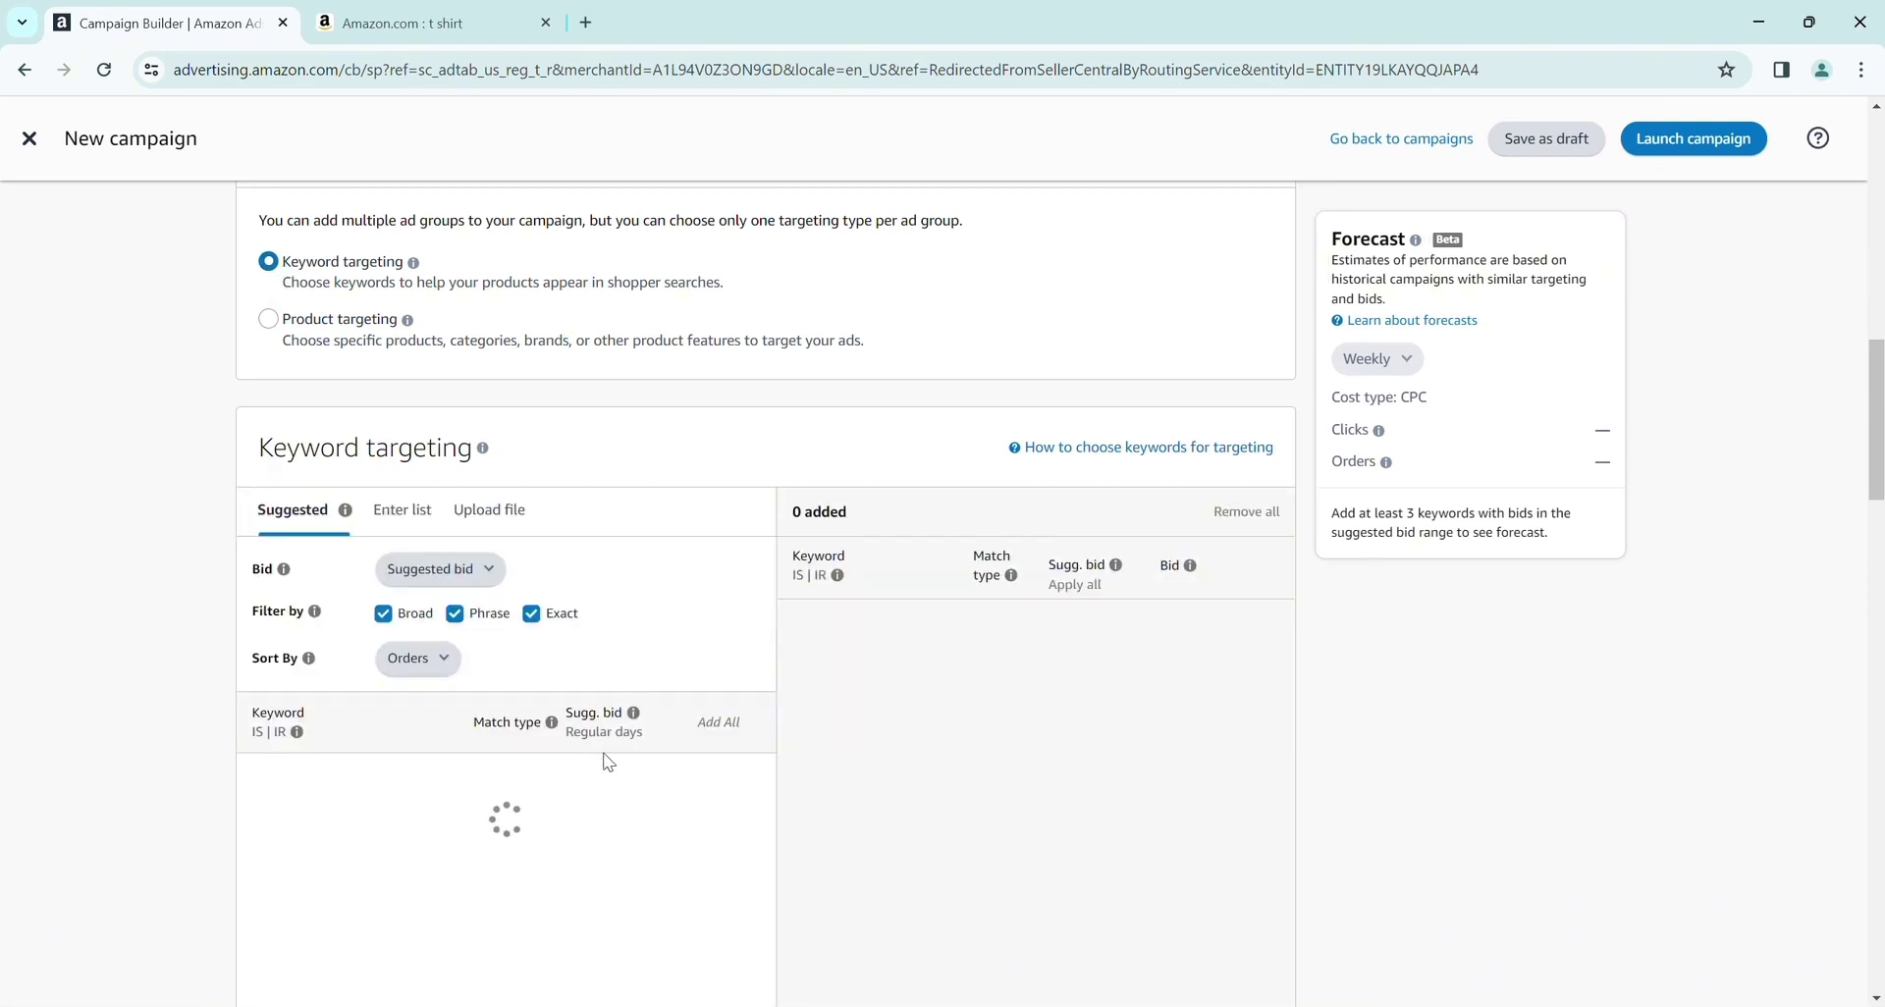
{"action": "scroll", "coordinate": [1830, 507], "scroll_direction": "down", "scroll_amount": 2}
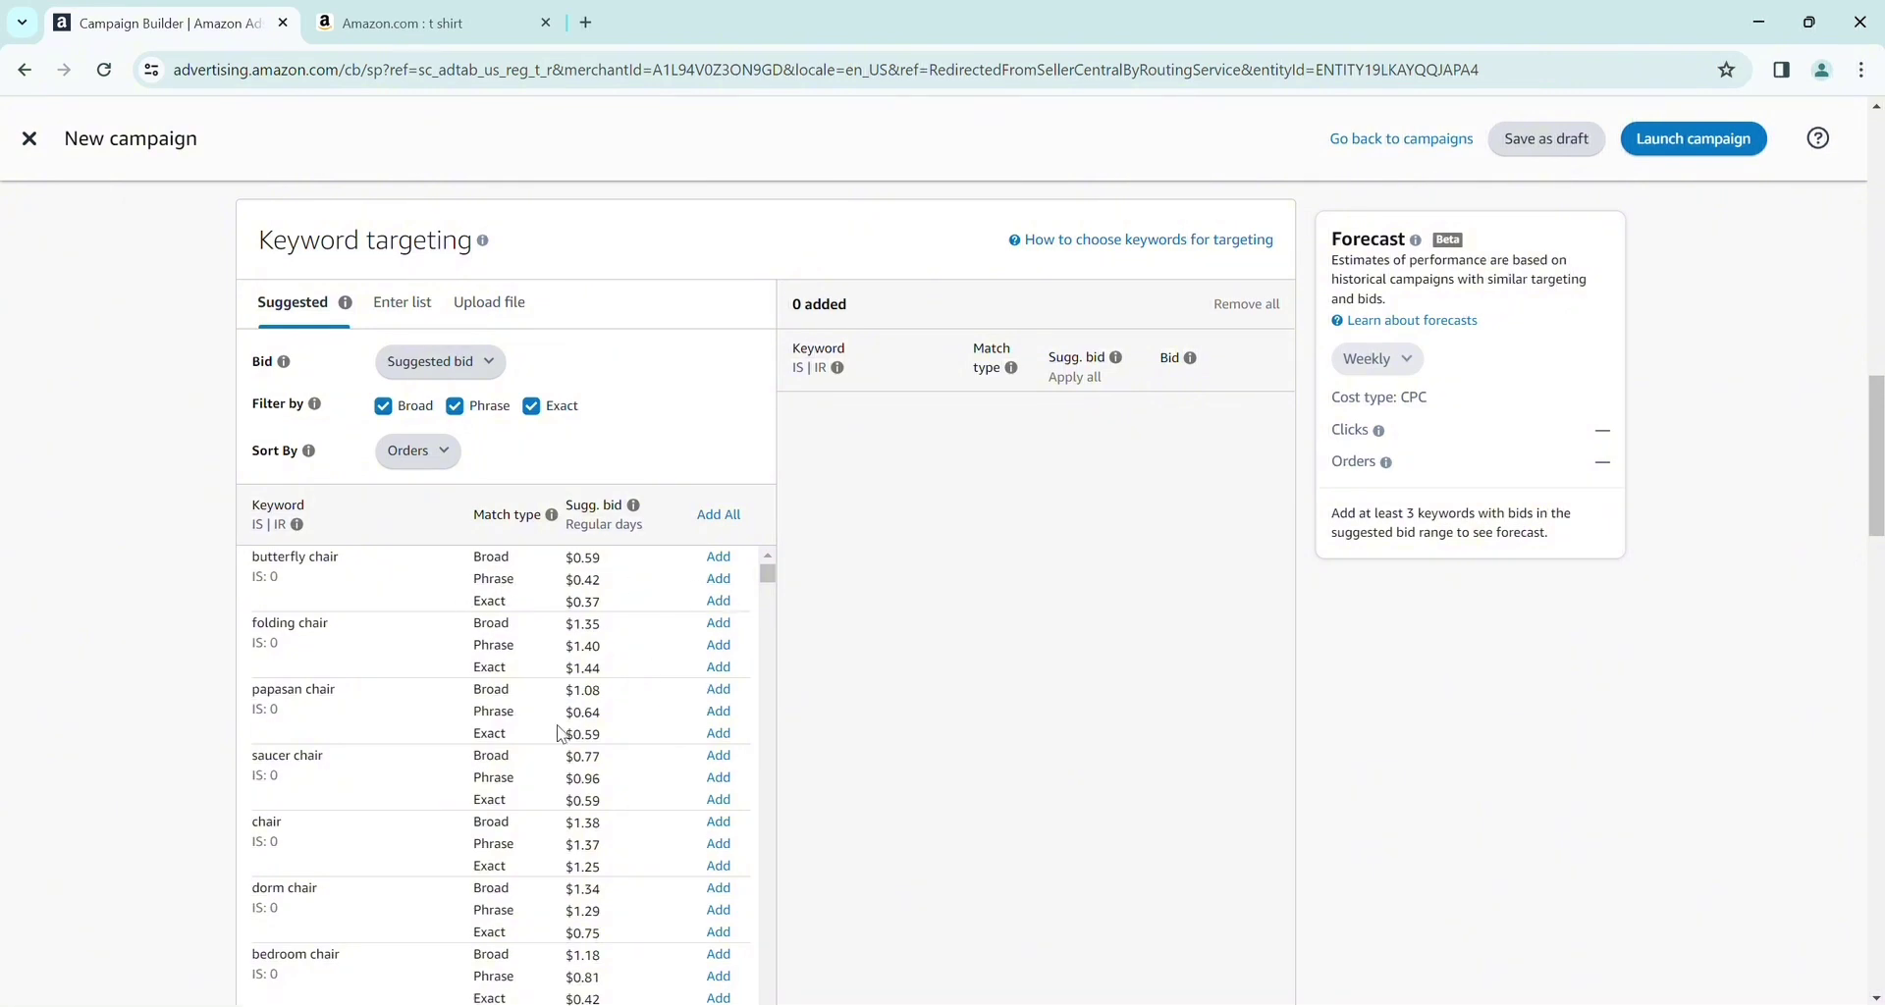
{"action": "left_click", "coordinate": [720, 559]}
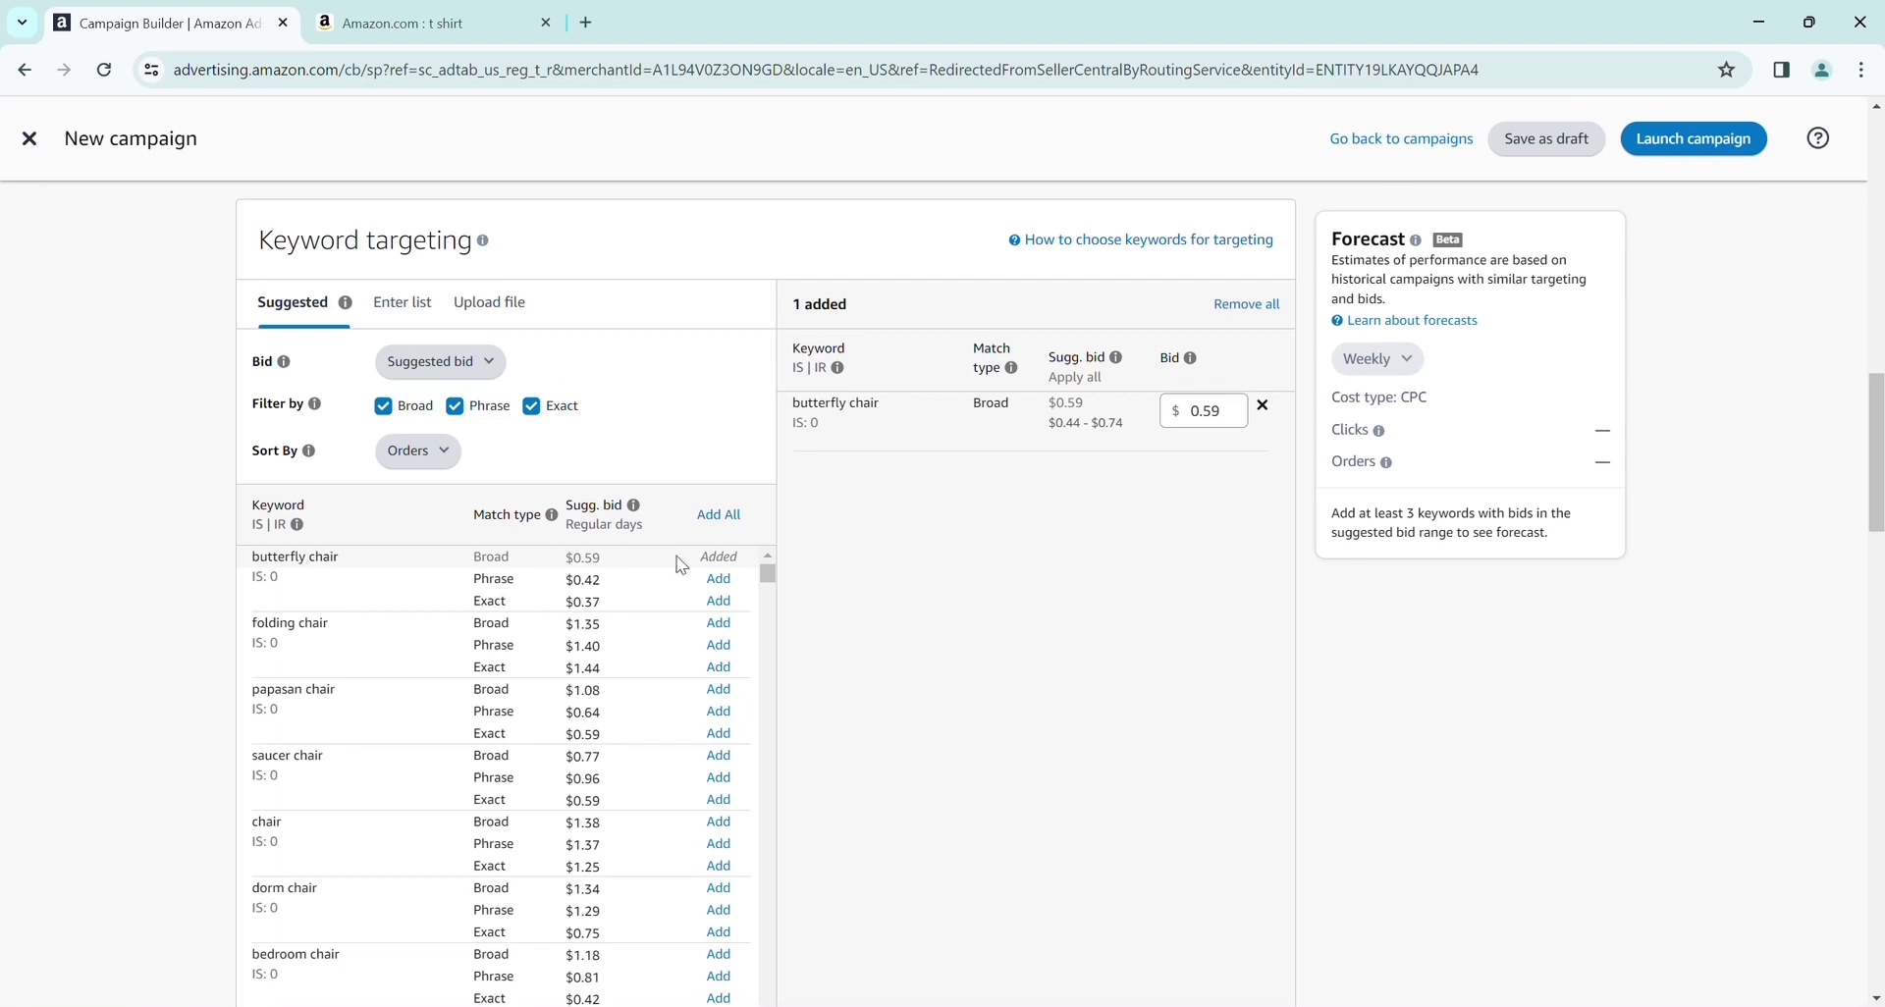
{"action": "left_click", "coordinate": [721, 582]}
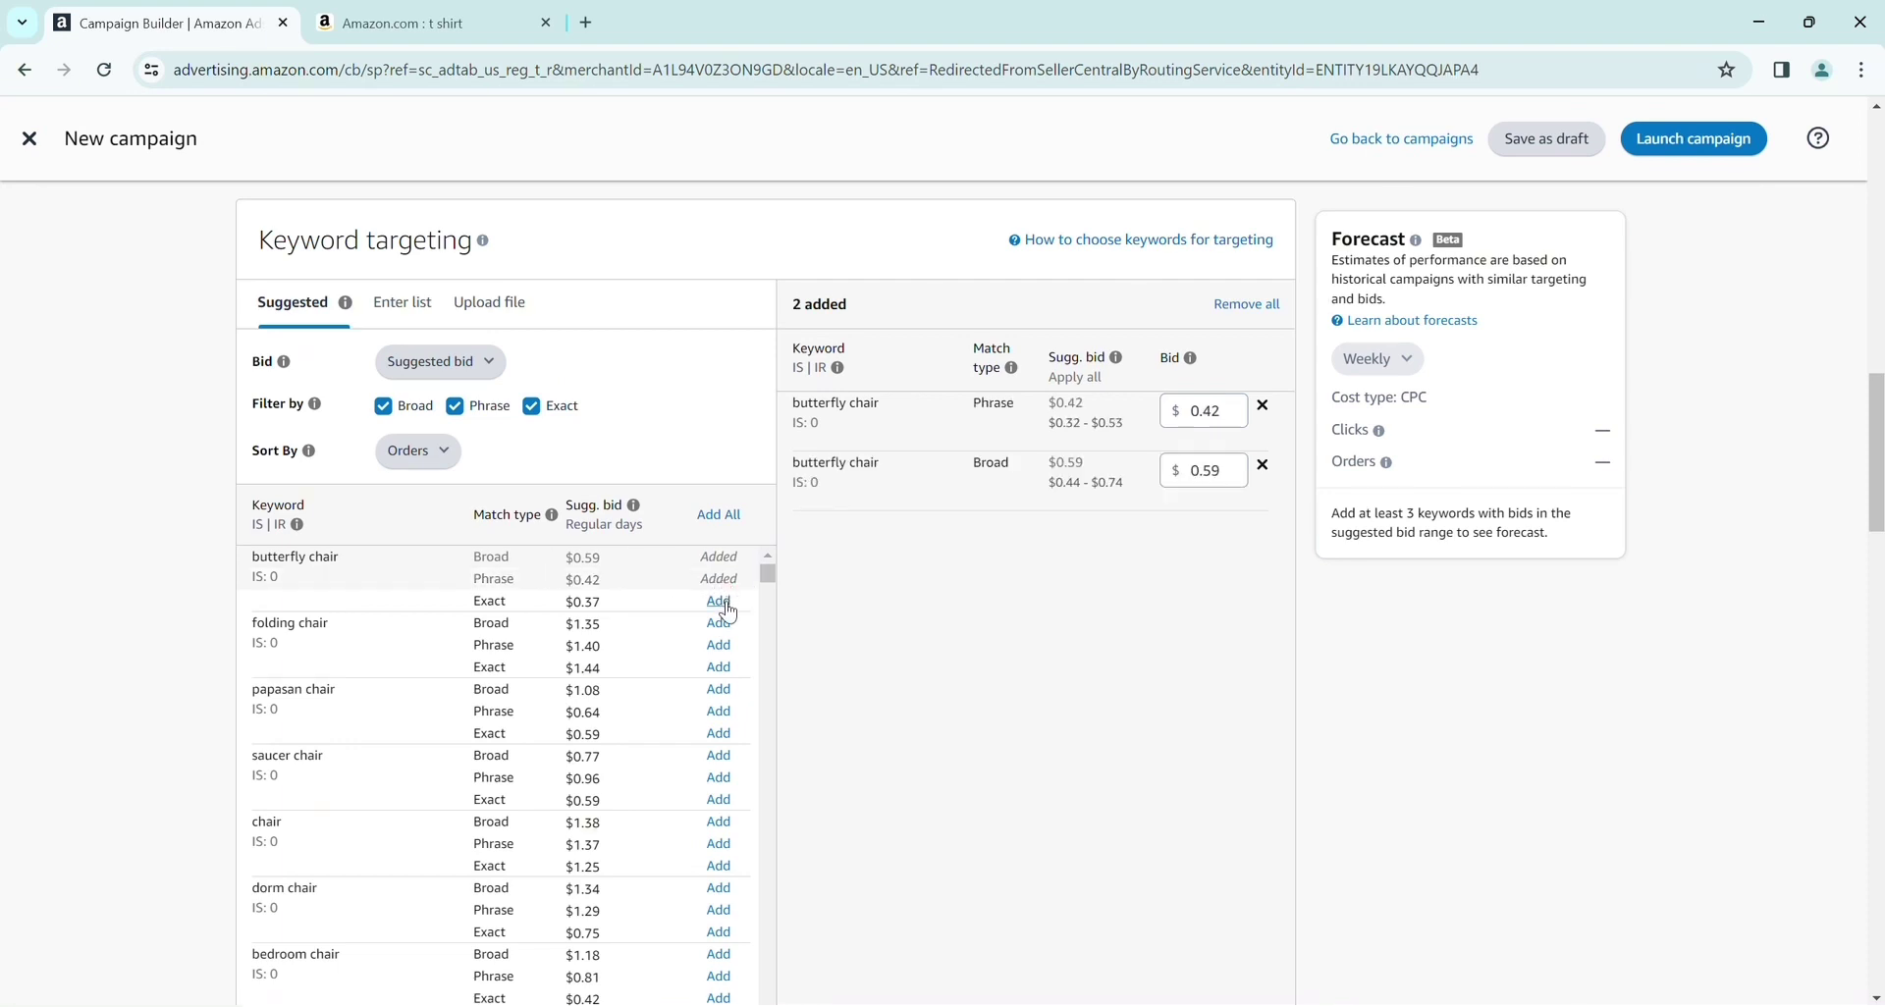
{"action": "left_click", "coordinate": [723, 602]}
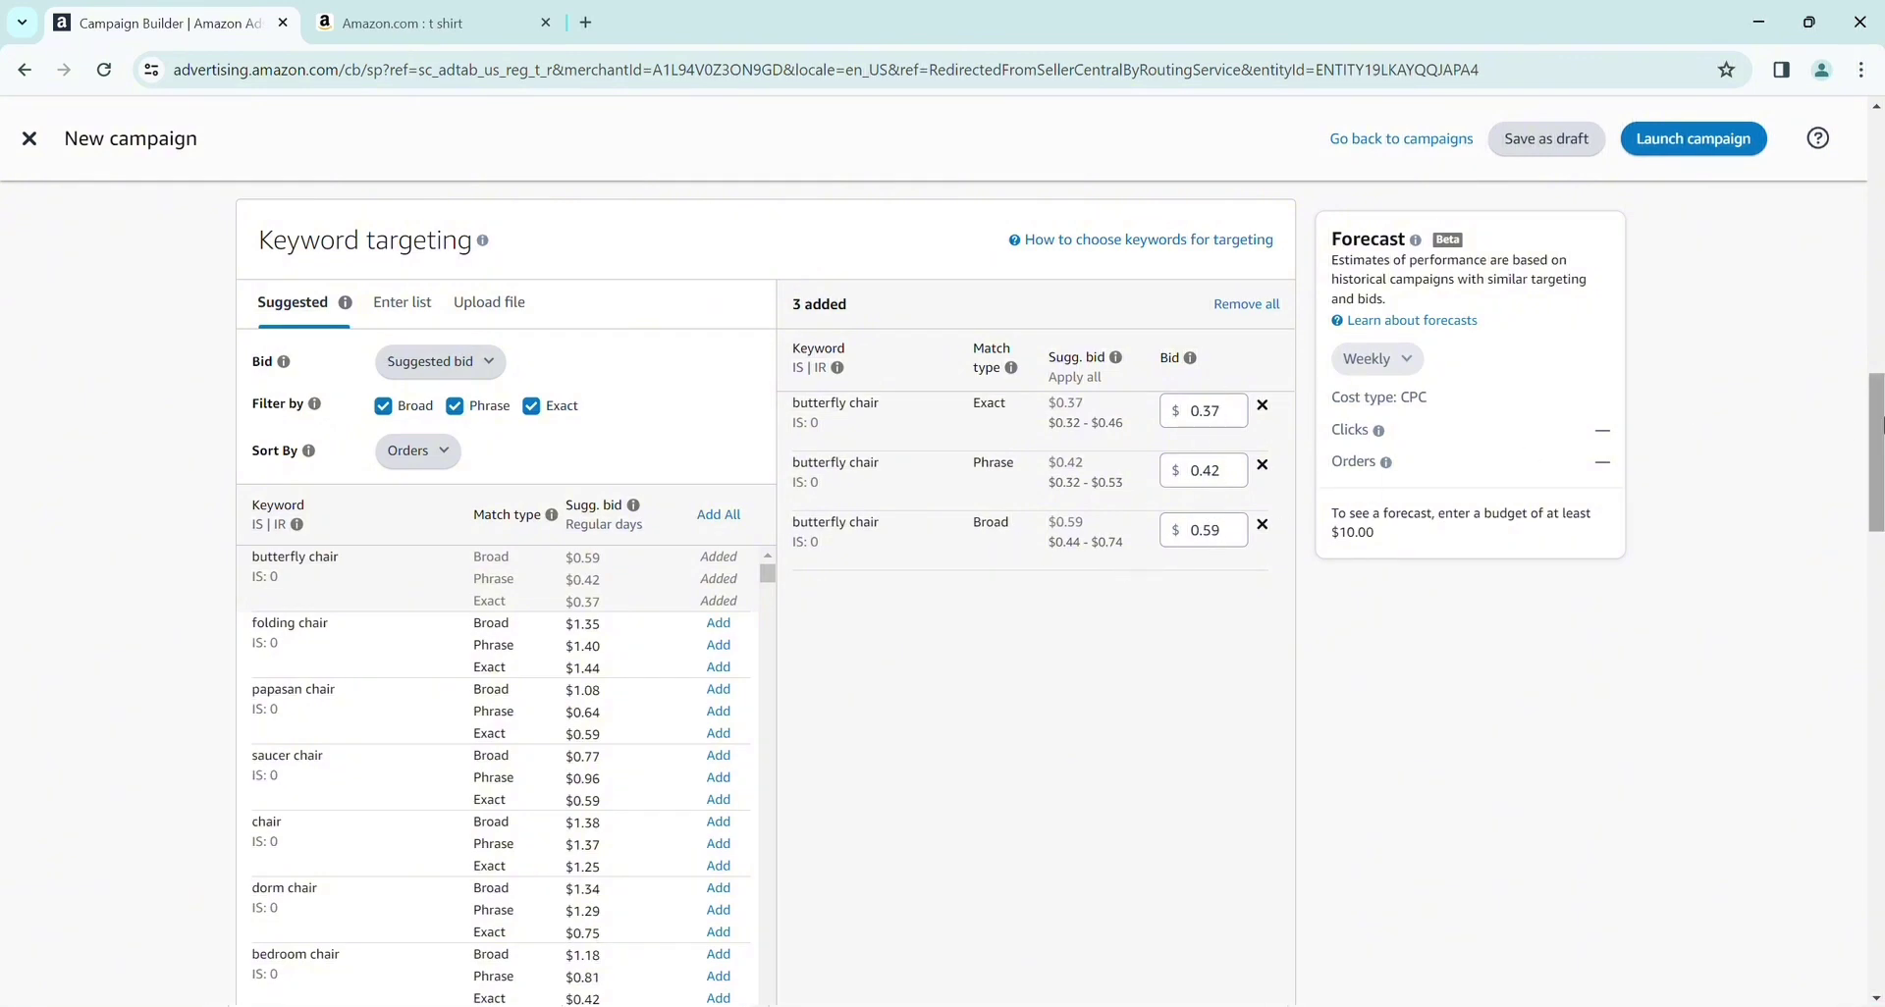
- Set the campaign bidding strategy to "Dynamic bids - down only" and review the campaign settings
{"action": "left_click_drag", "start_coordinate": [1881, 424], "coordinate": [1881, 447]}
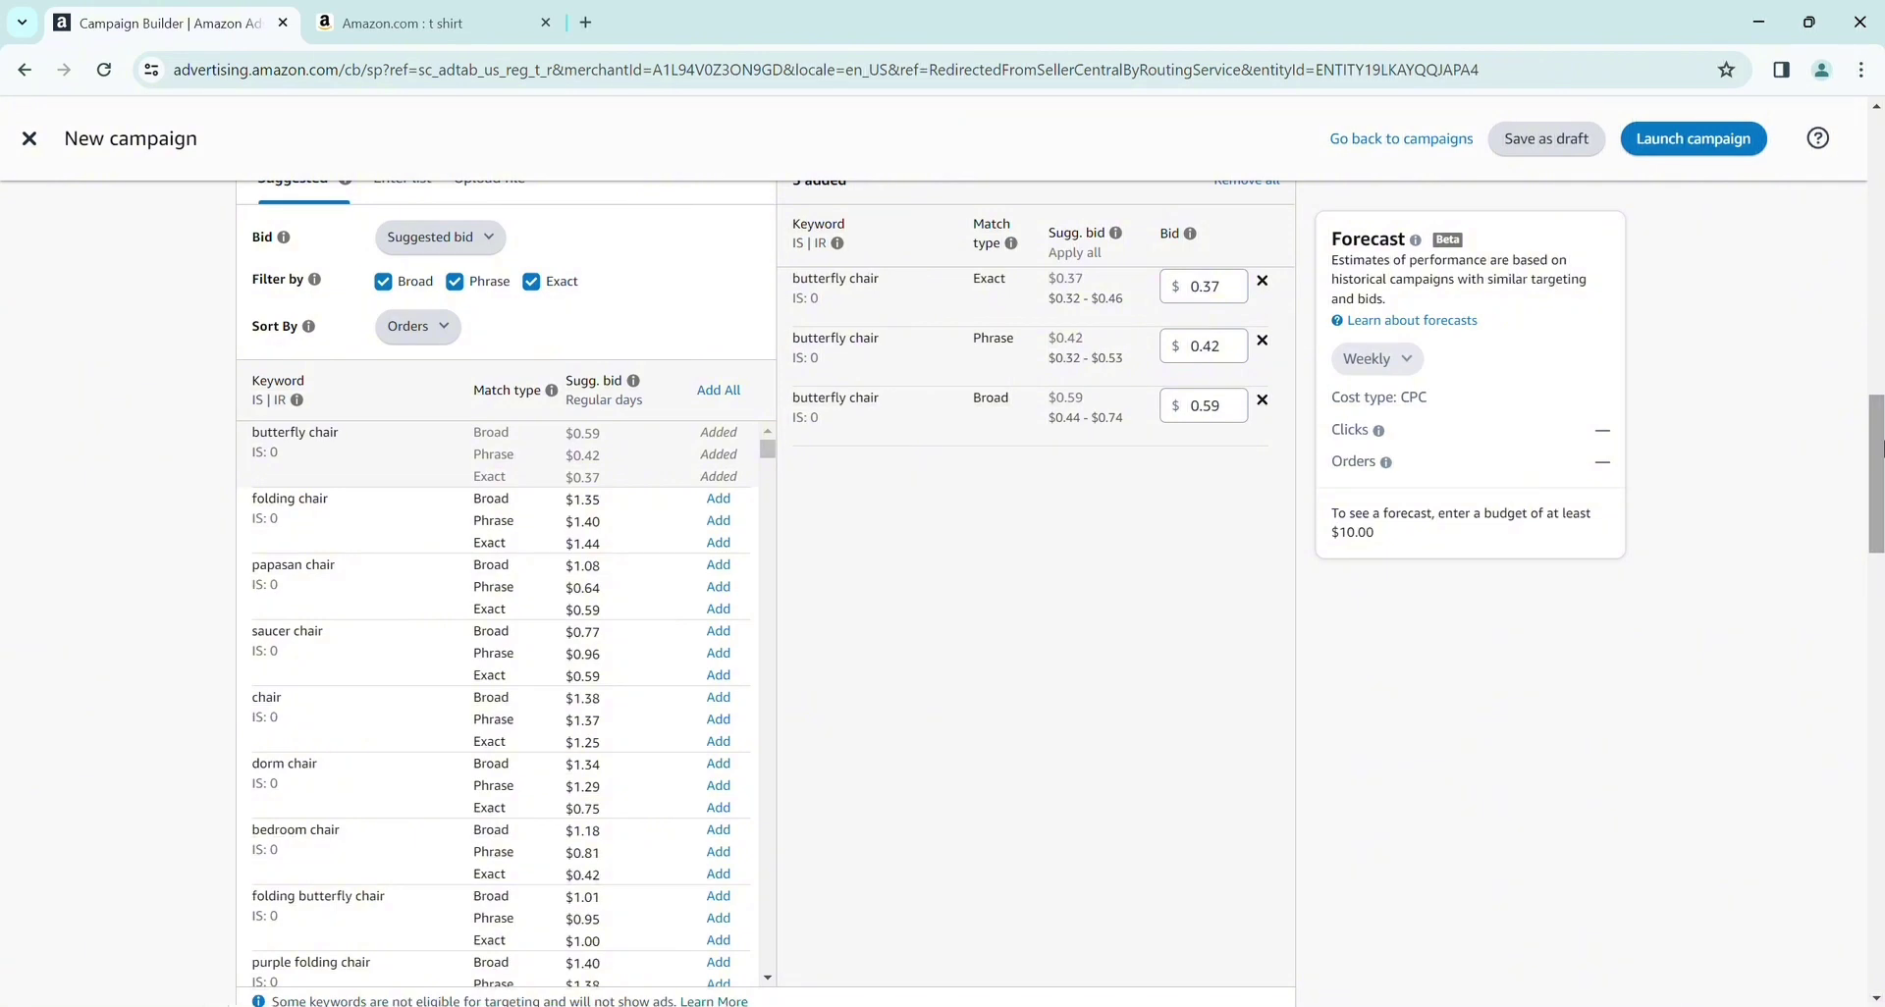
{"action": "left_click_drag", "start_coordinate": [1880, 447], "coordinate": [1878, 596]}
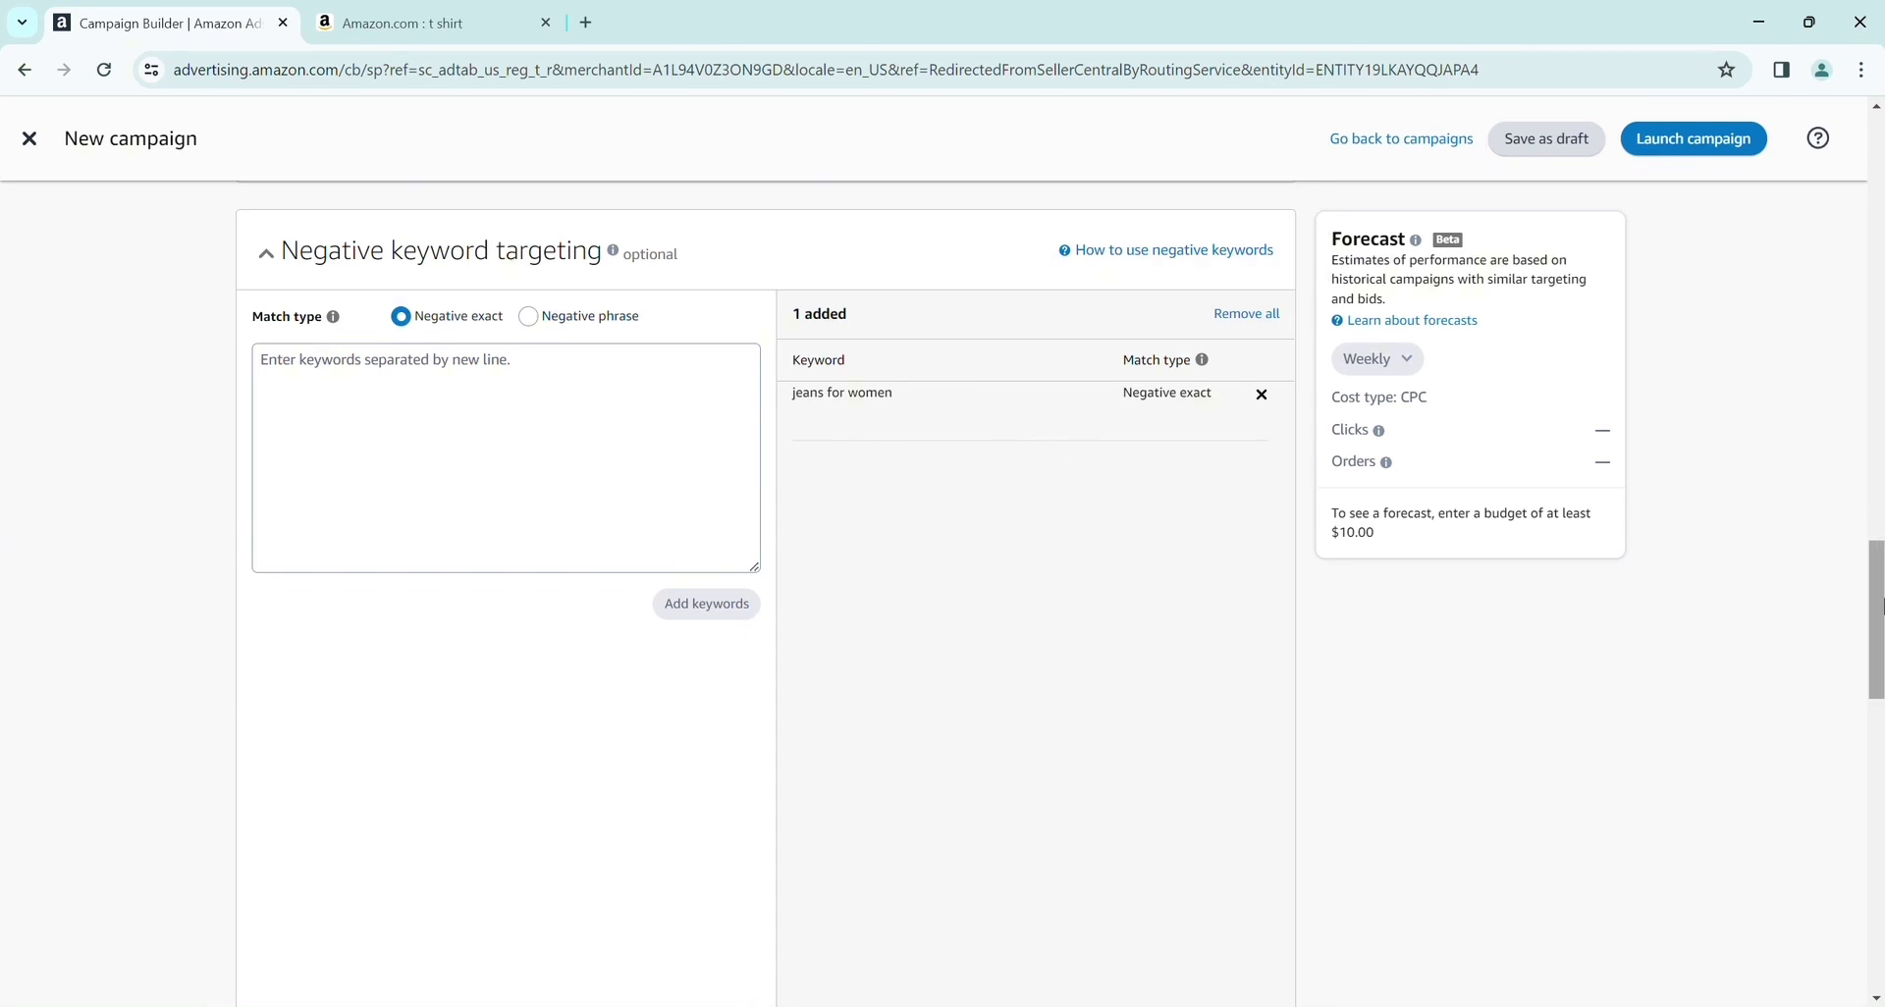
{"action": "left_click_drag", "start_coordinate": [1877, 613], "coordinate": [1880, 791]}
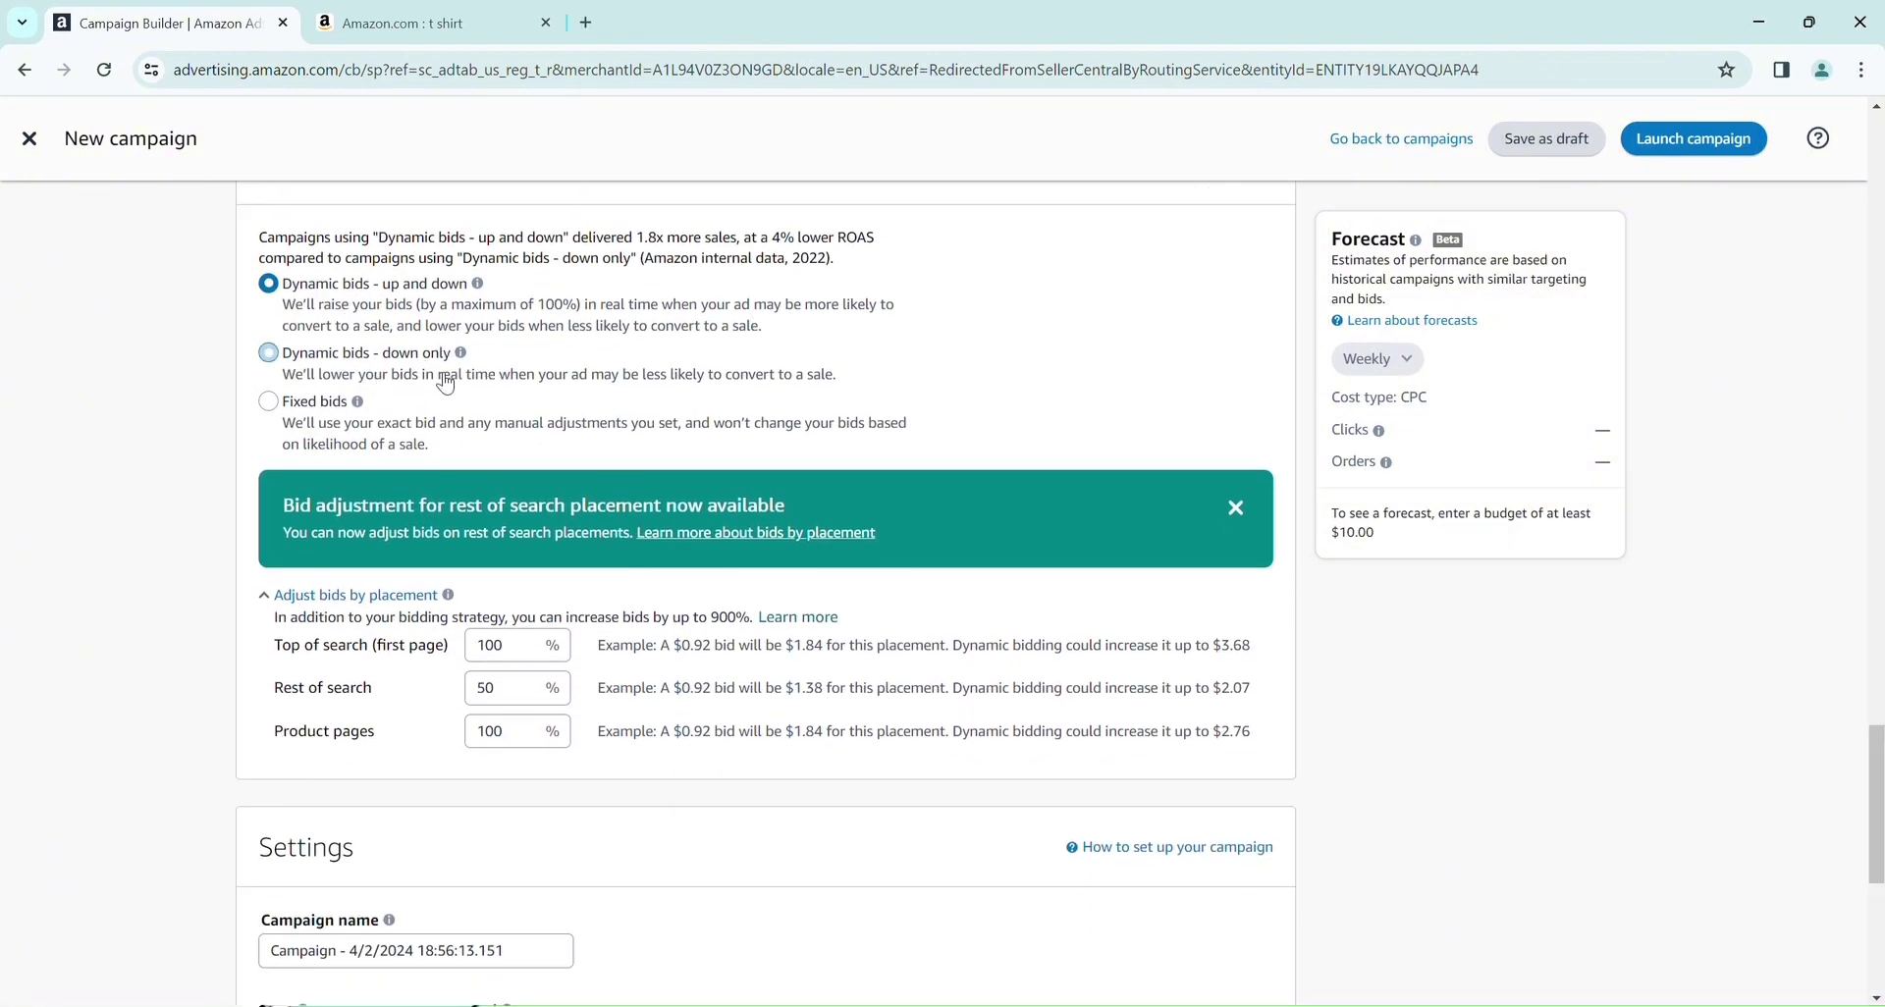
{"action": "left_click", "coordinate": [274, 356]}
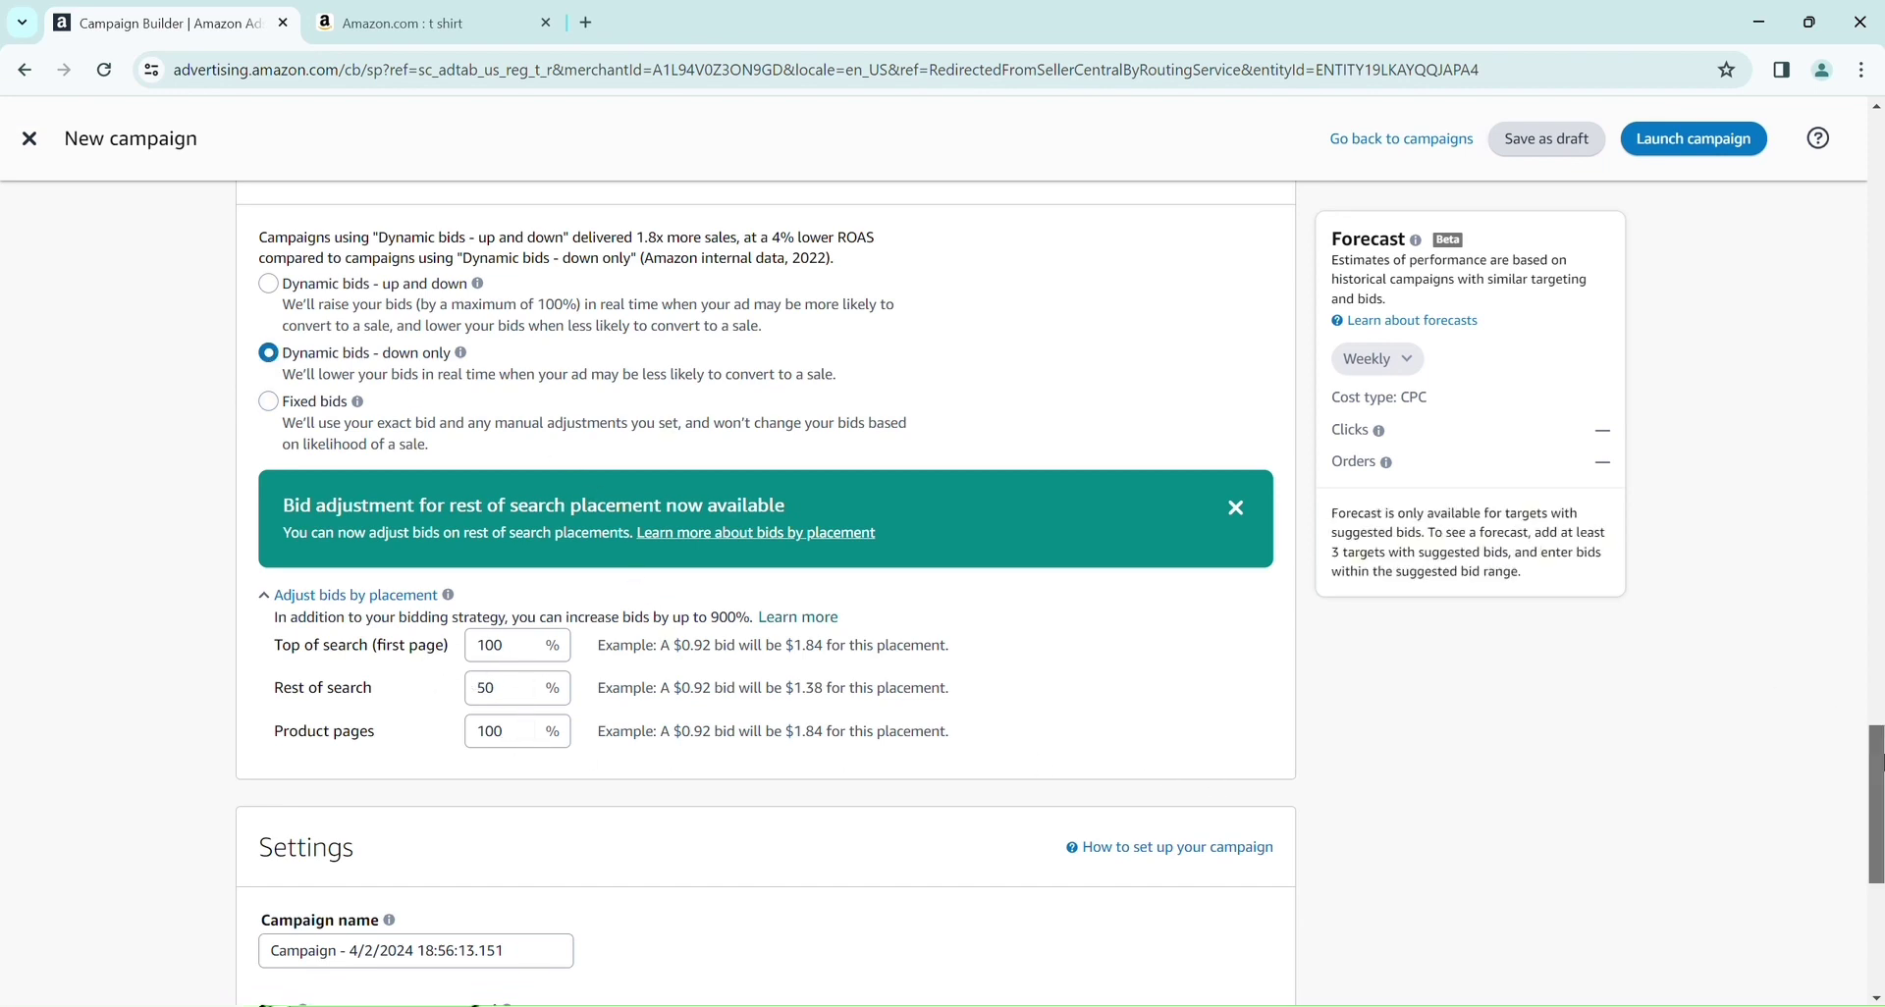
{"action": "left_click_drag", "start_coordinate": [1877, 761], "coordinate": [1883, 862]}
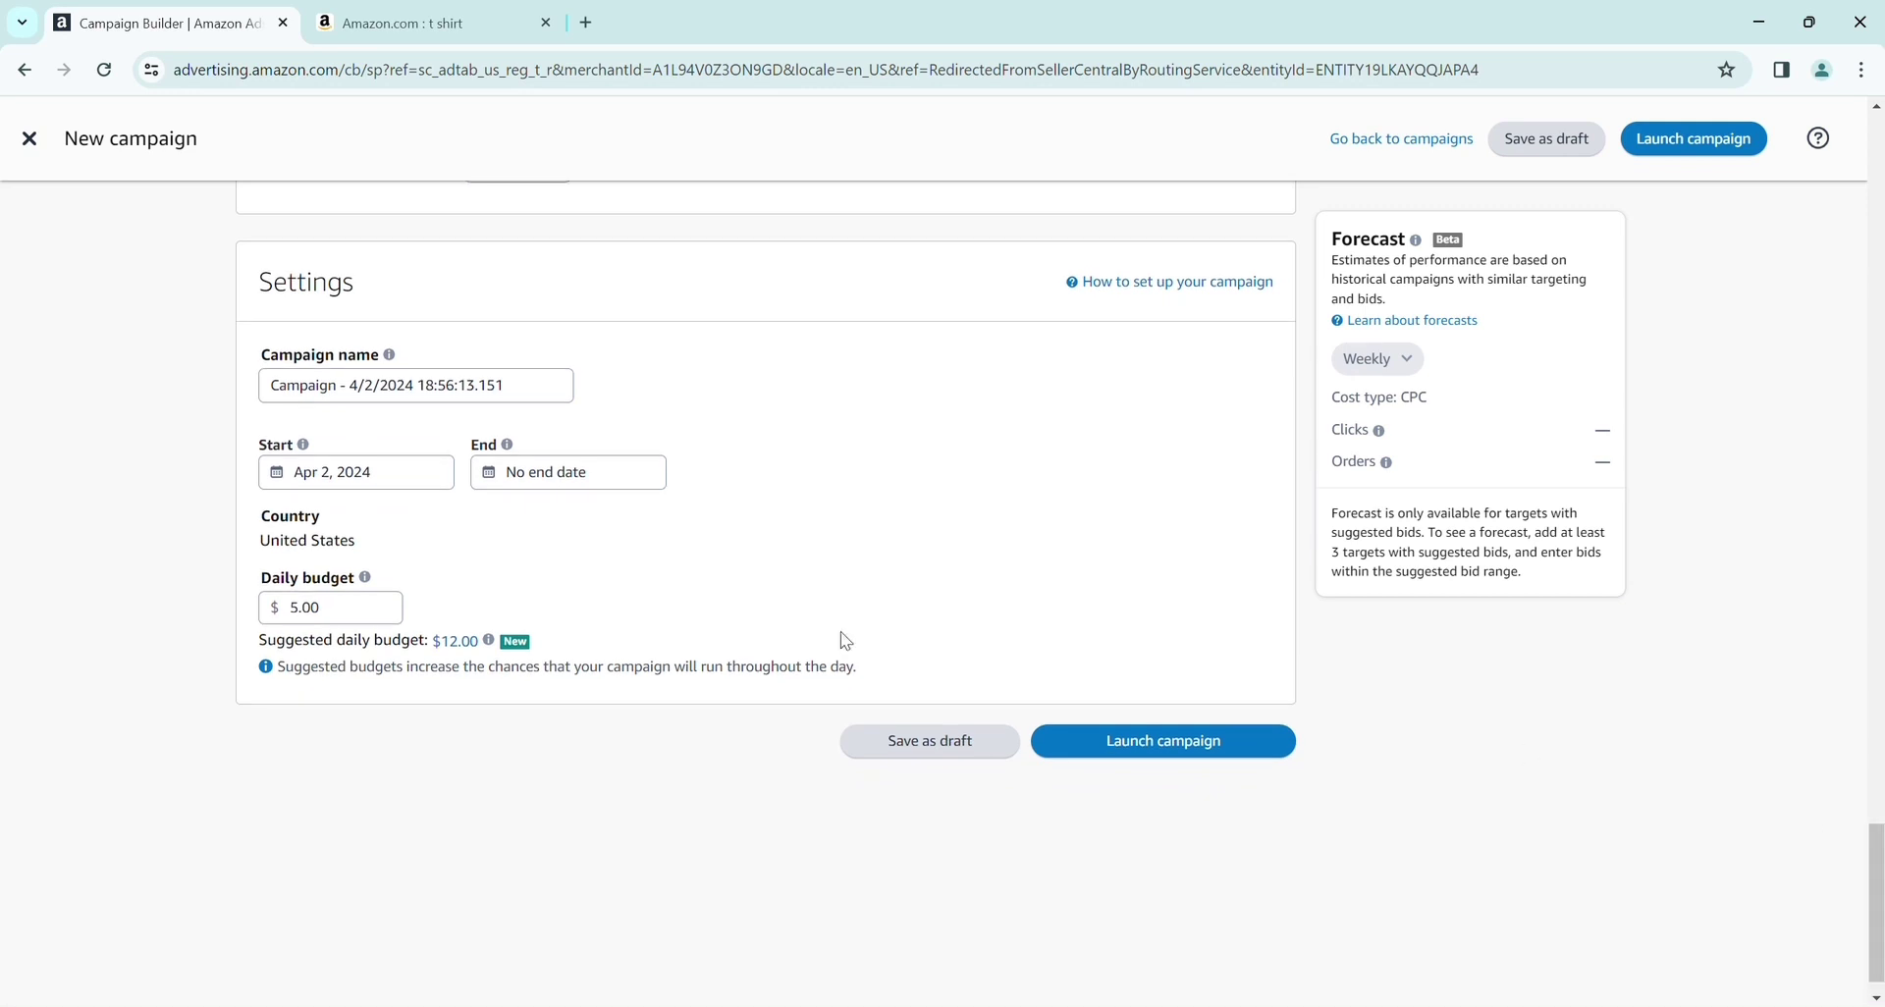